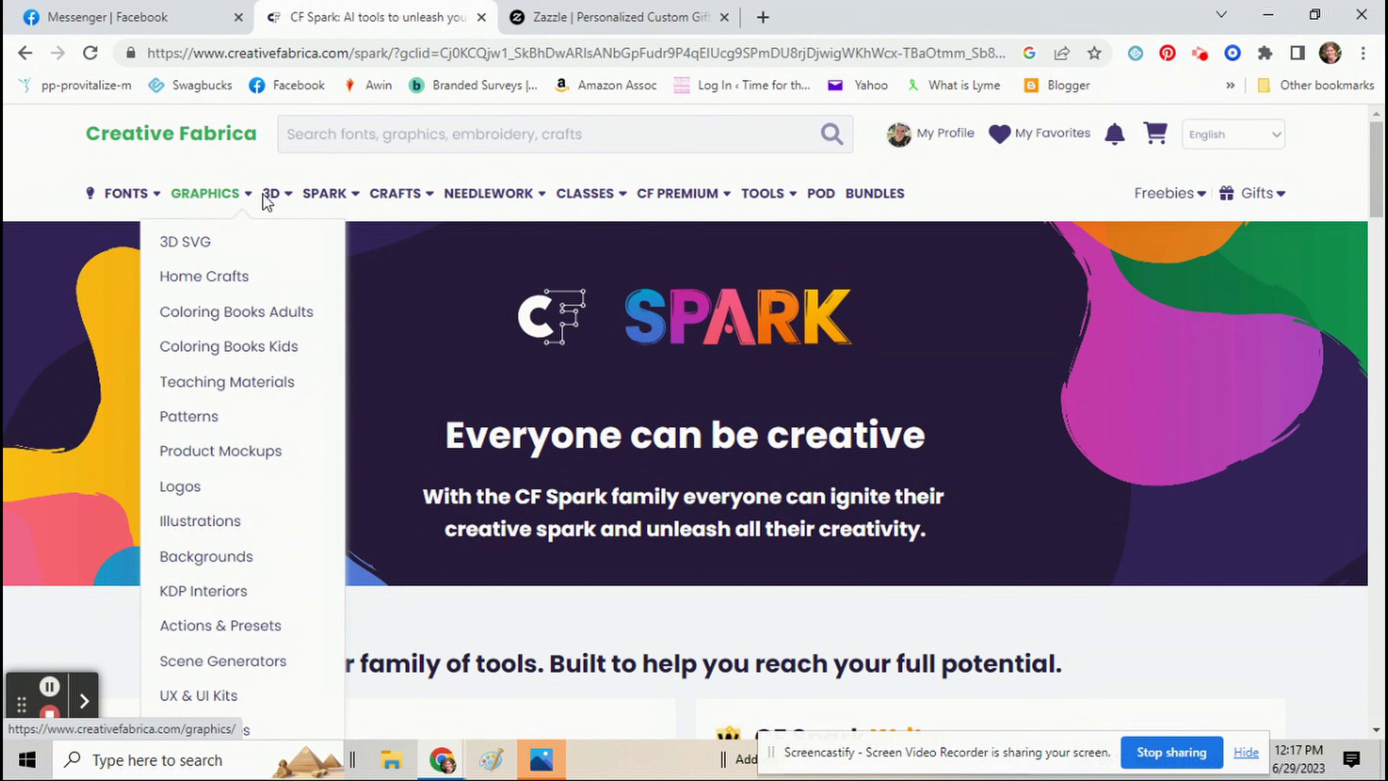
# Bring up the CF Spark Art generator page with its empty prompt box and 1:1 Square size.
pyautogui.moveTo(307, 201)
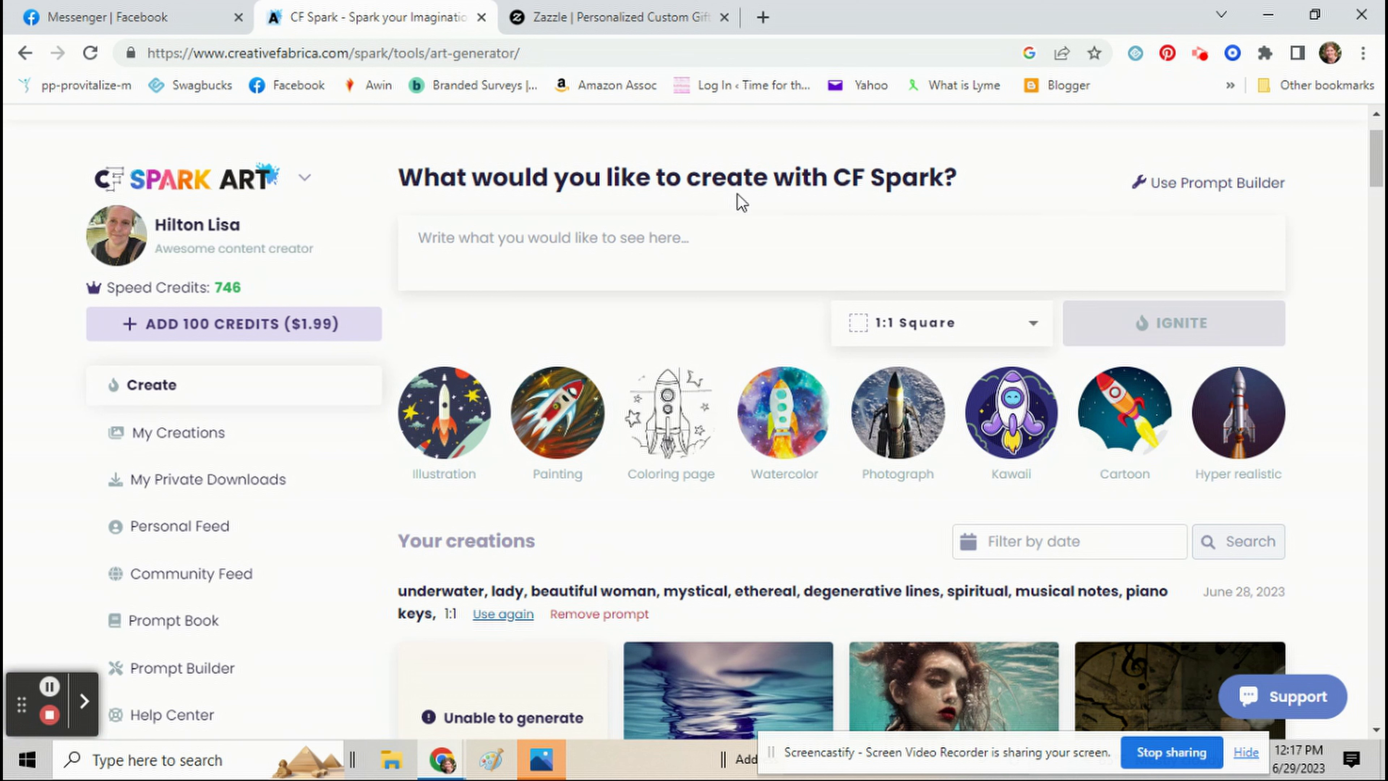
# Enter the prompt 'folk art, cat, cute cat, whiskers, fits in proposition, flowers, cartoon, colorful'.
pyautogui.click(483, 242)
pyautogui.write('fok')
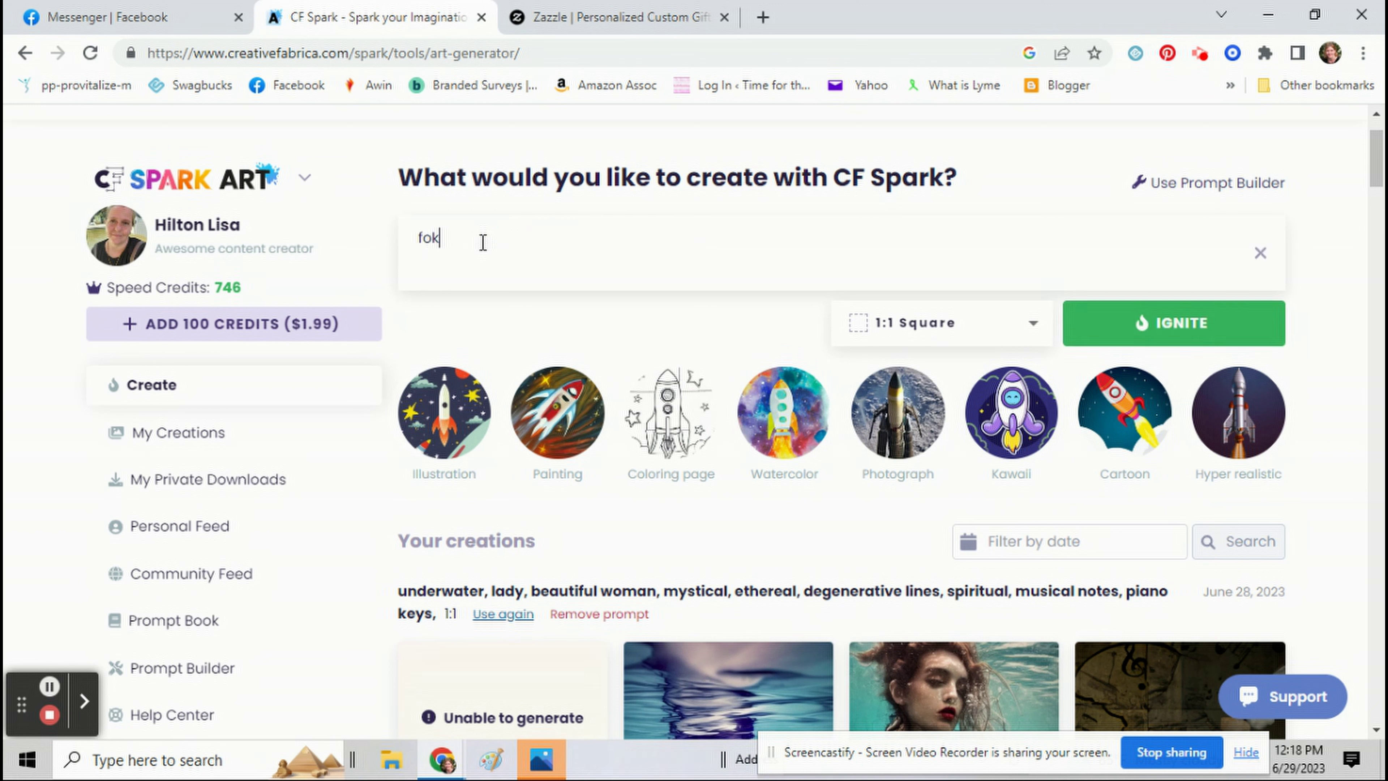
pyautogui.press('BackSpace')
pyautogui.write('lk art, cat, cute cat, whiskers, ')
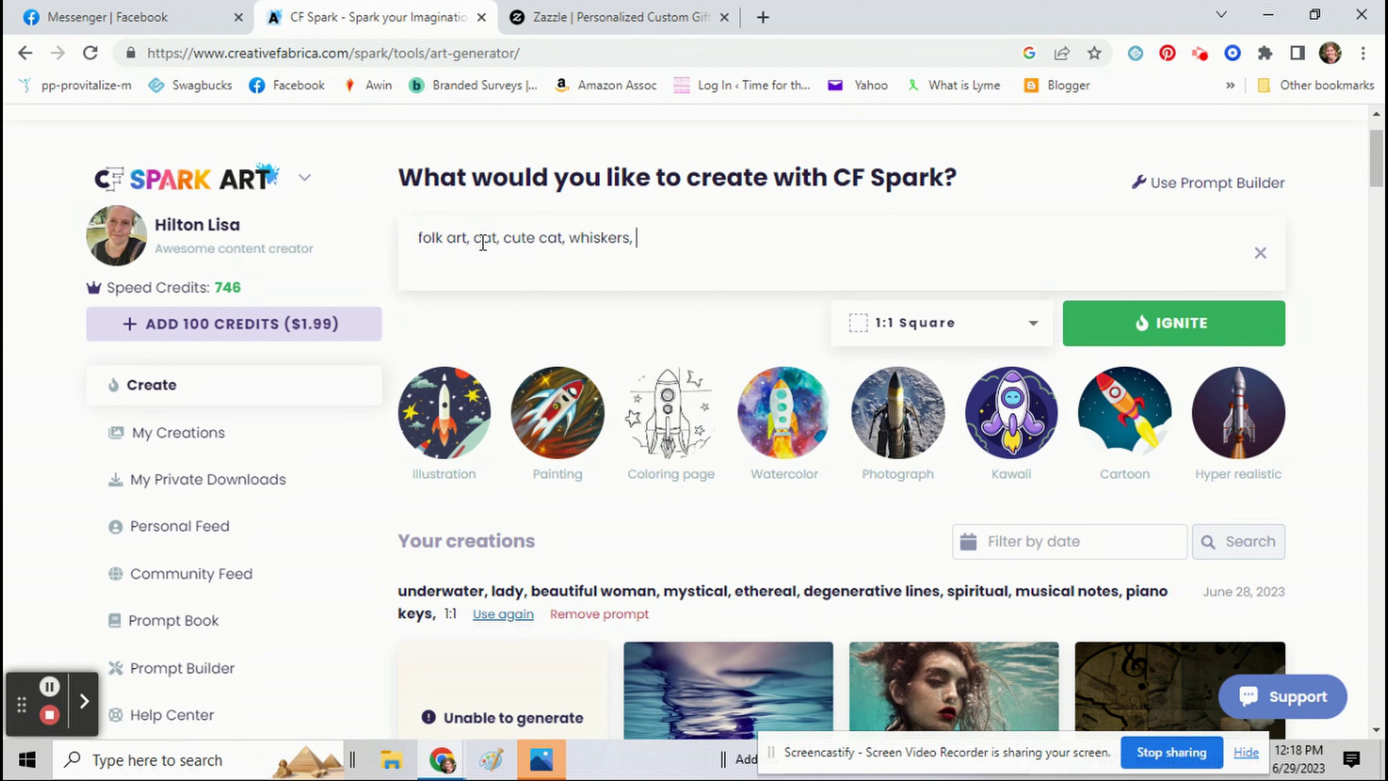
pyautogui.write('fits in proposition, flowers, car')
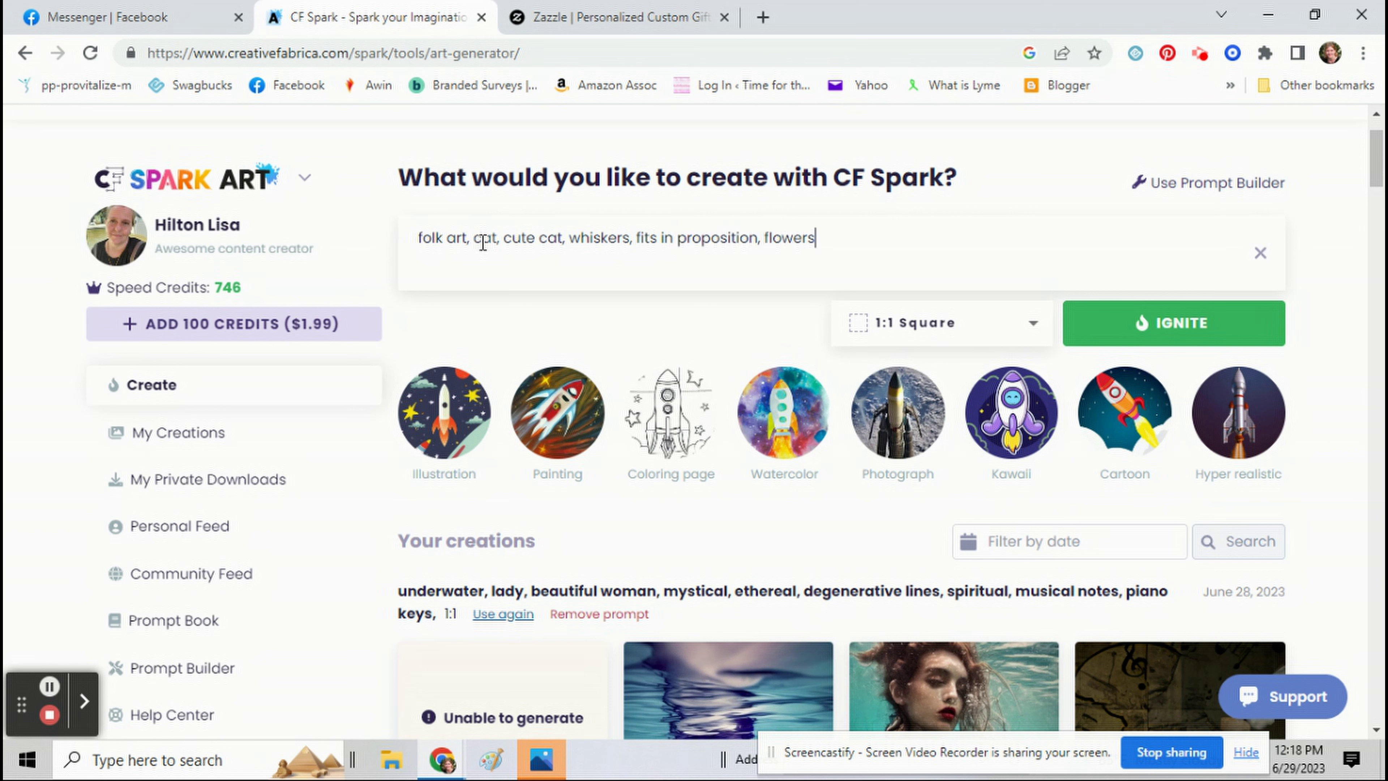
pyautogui.write('toon, colorful')
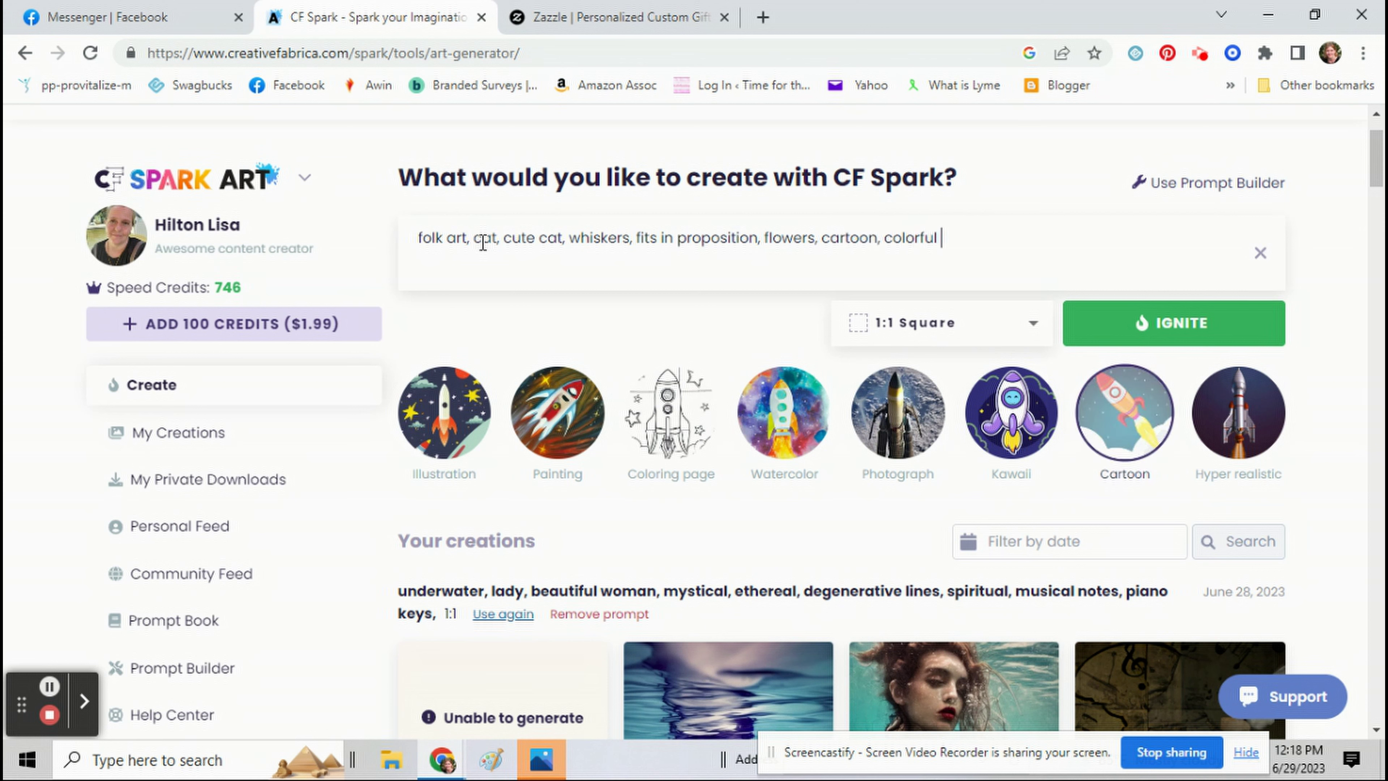
# Set the image ratio to 2:3 Portrait and generate the folk-art cat images.
pyautogui.click(905, 331)
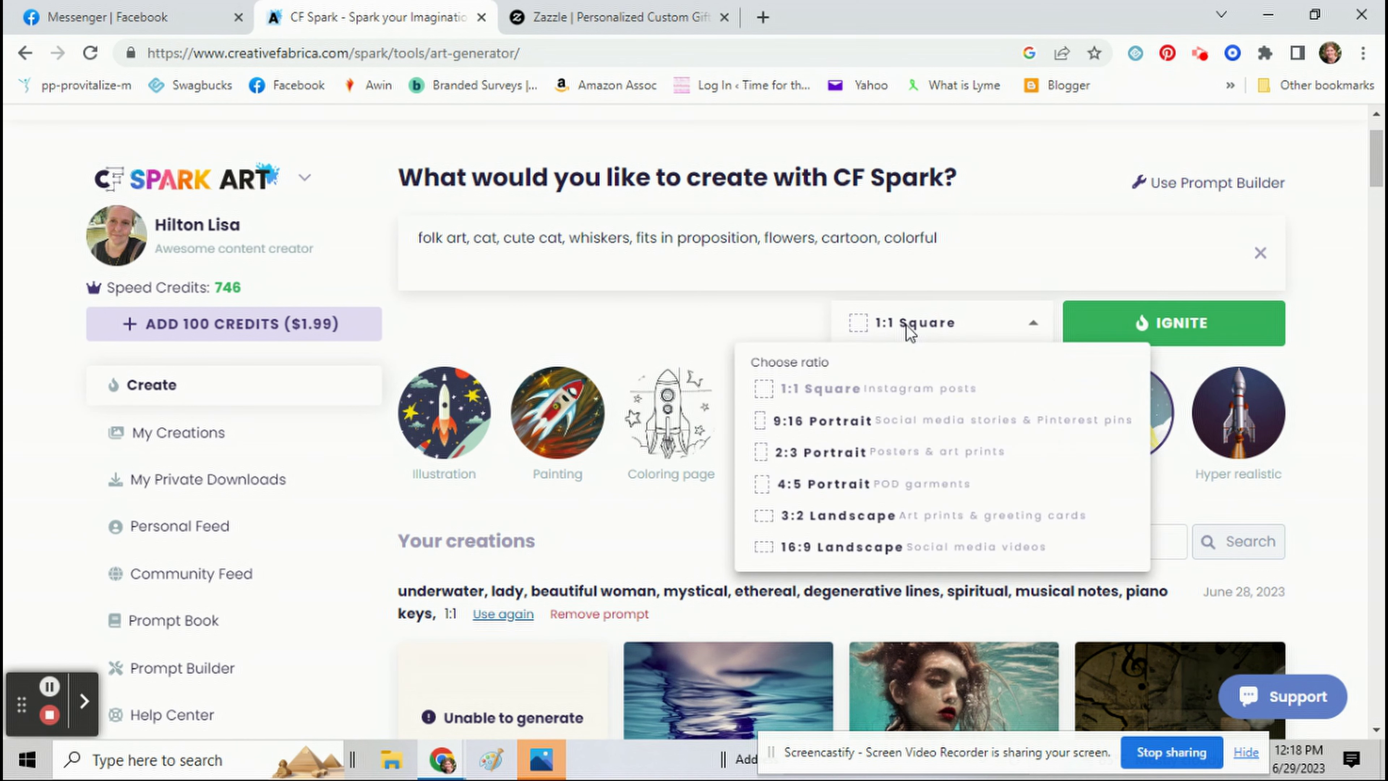
pyautogui.click(846, 461)
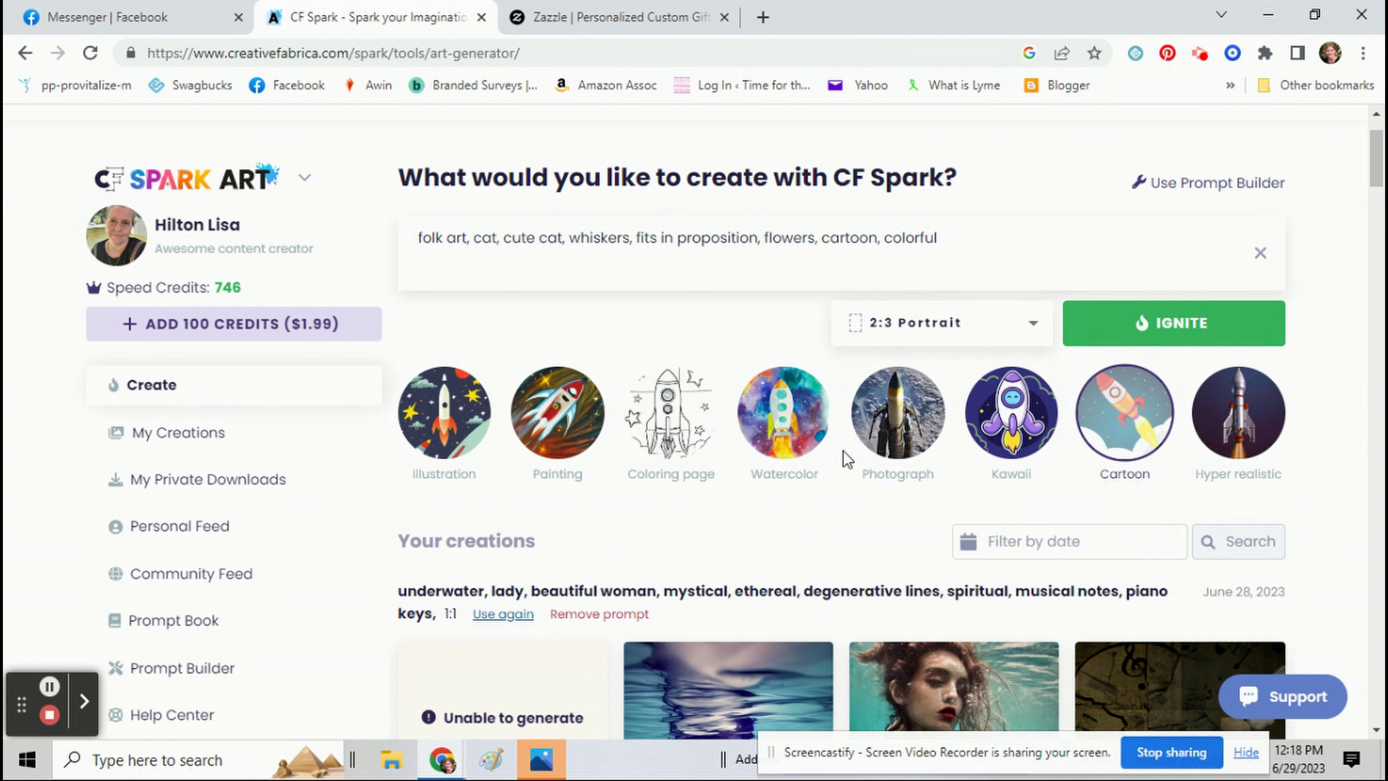
pyautogui.click(1171, 335)
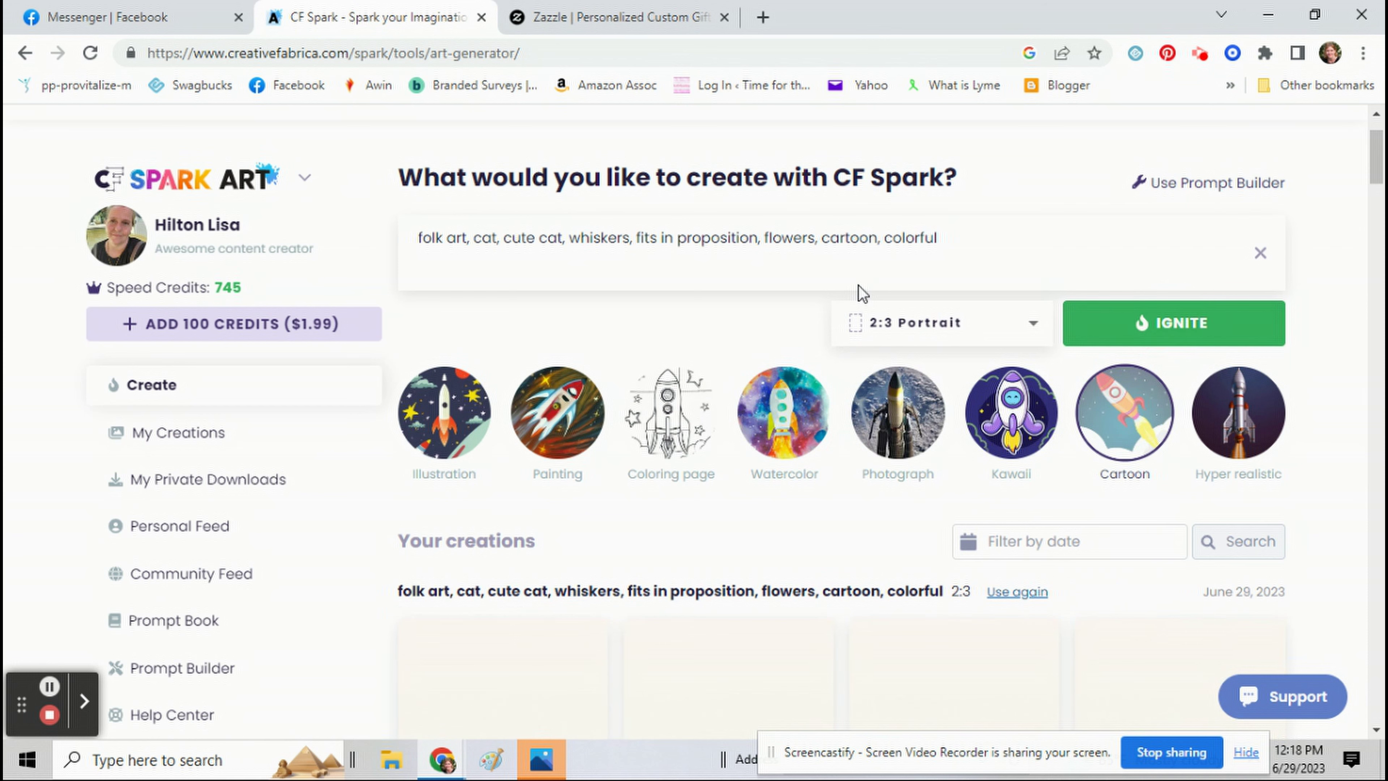
pyautogui.scroll(-5, 858, 285)
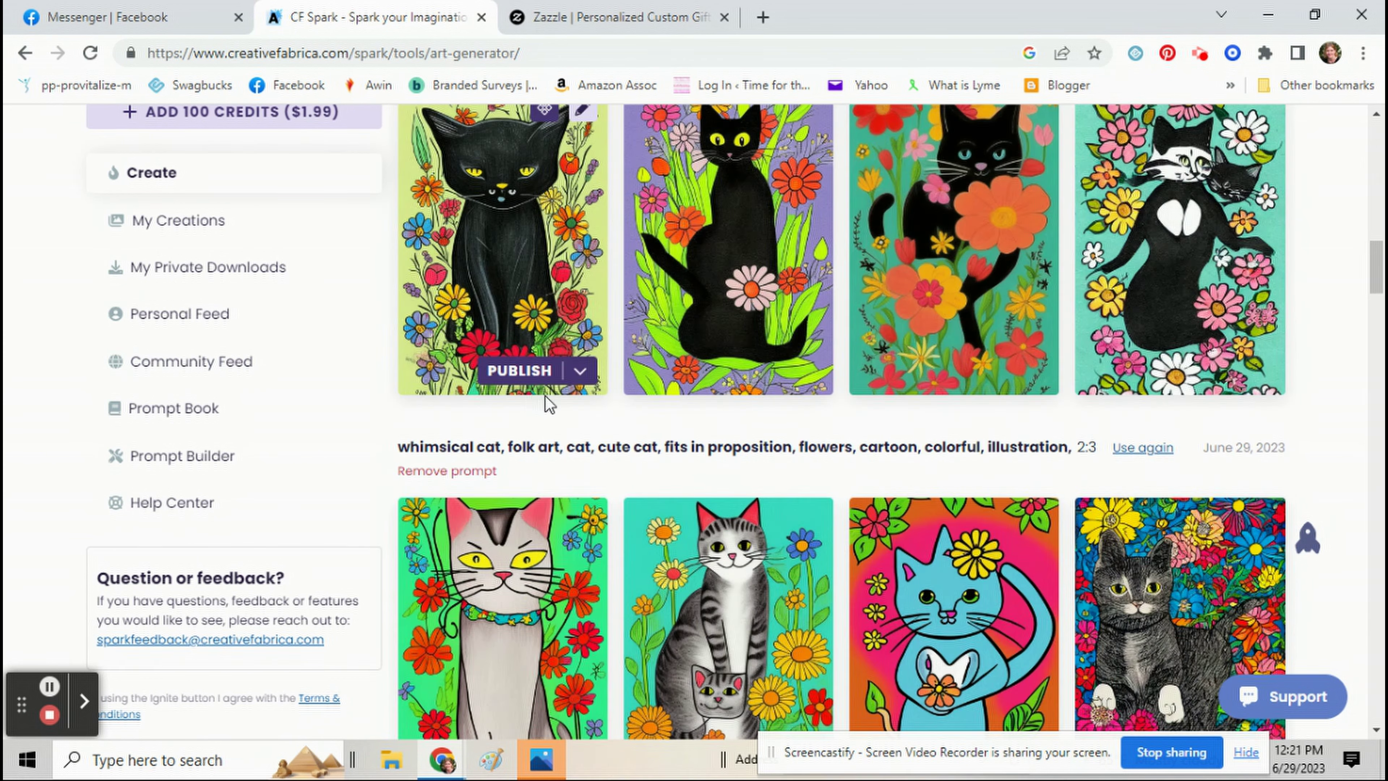
# Publish the striped cat-with-kitten image and open its Whimsical Cat Graphic page.
pyautogui.scroll(-5, 550, 405)
pyautogui.click(743, 481)
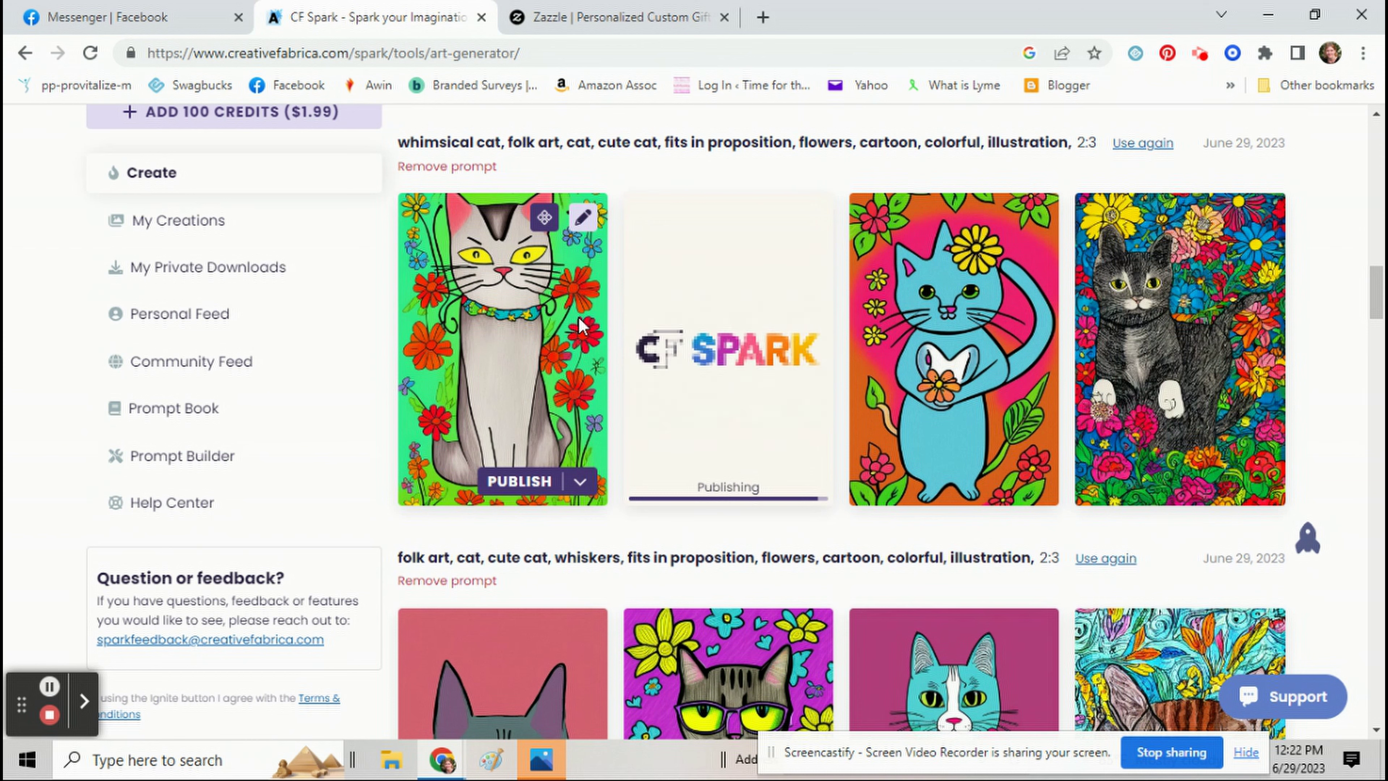
pyautogui.moveTo(683, 295)
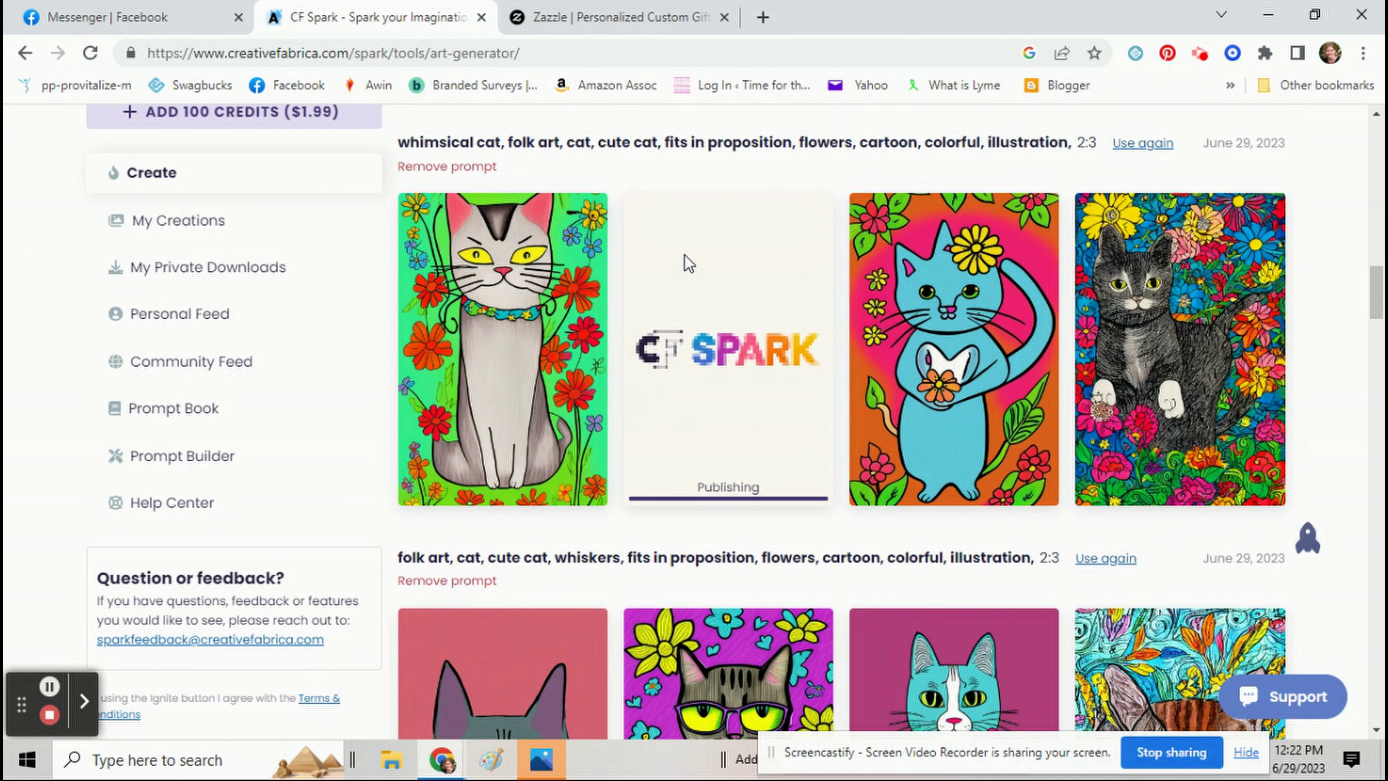
pyautogui.scroll(10, 710, 268)
pyautogui.scroll(-10, 738, 271)
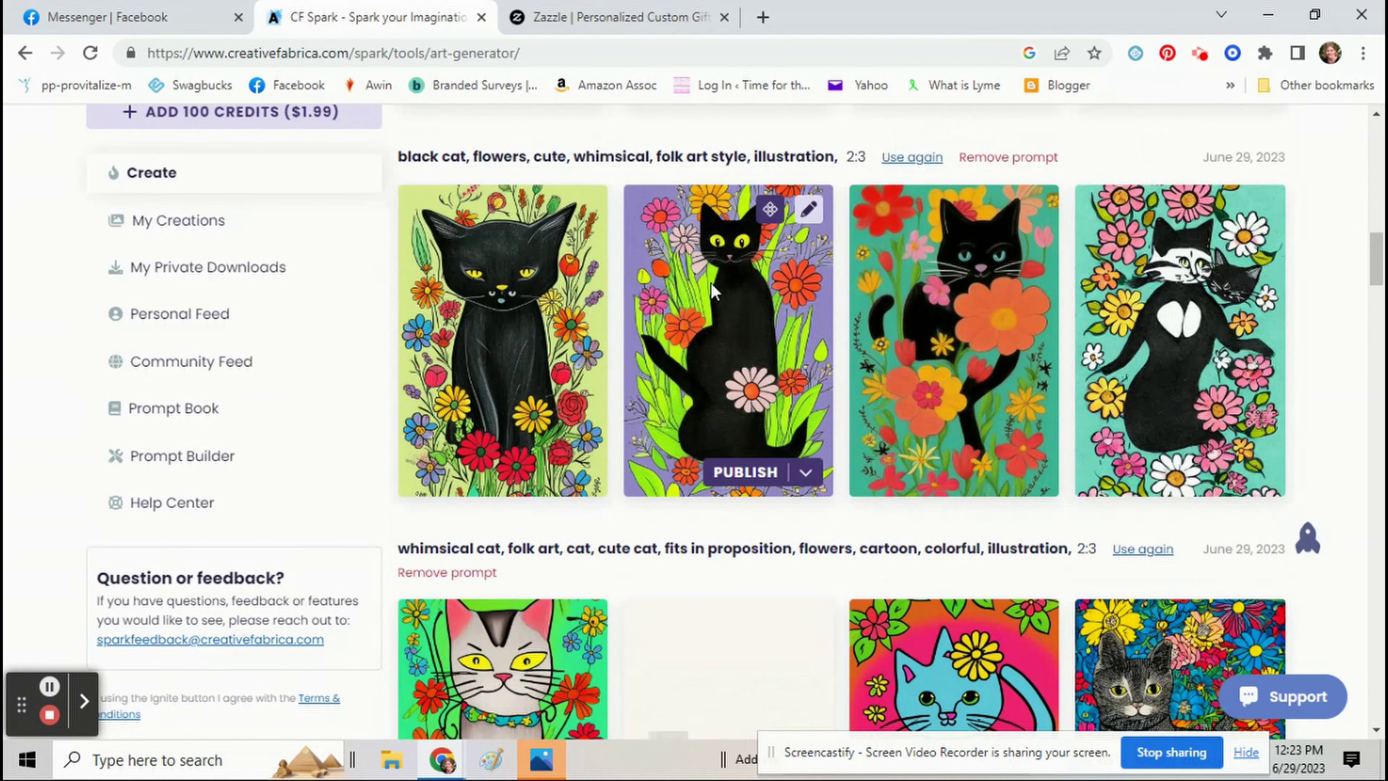
pyautogui.scroll(-2, 713, 290)
pyautogui.scroll(-2, 713, 268)
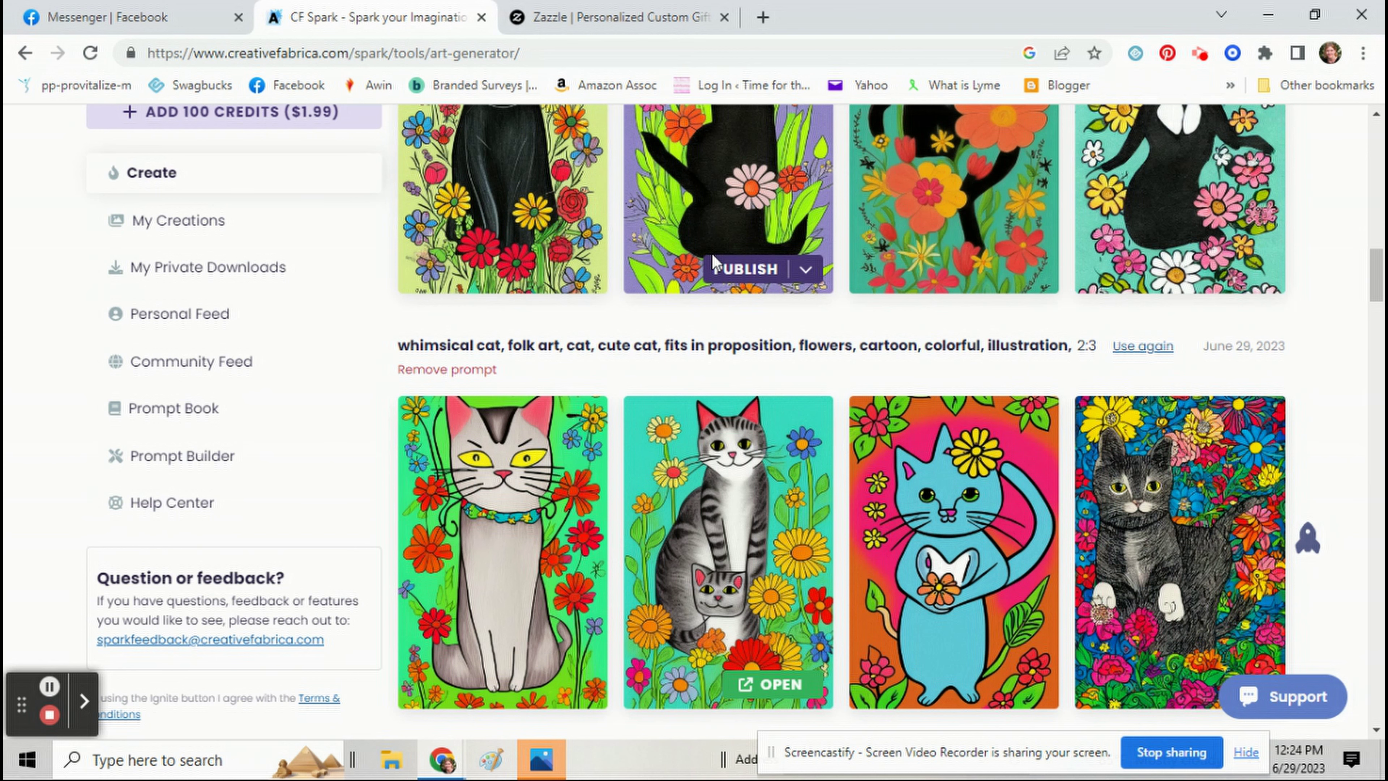
pyautogui.scroll(3, 776, 261)
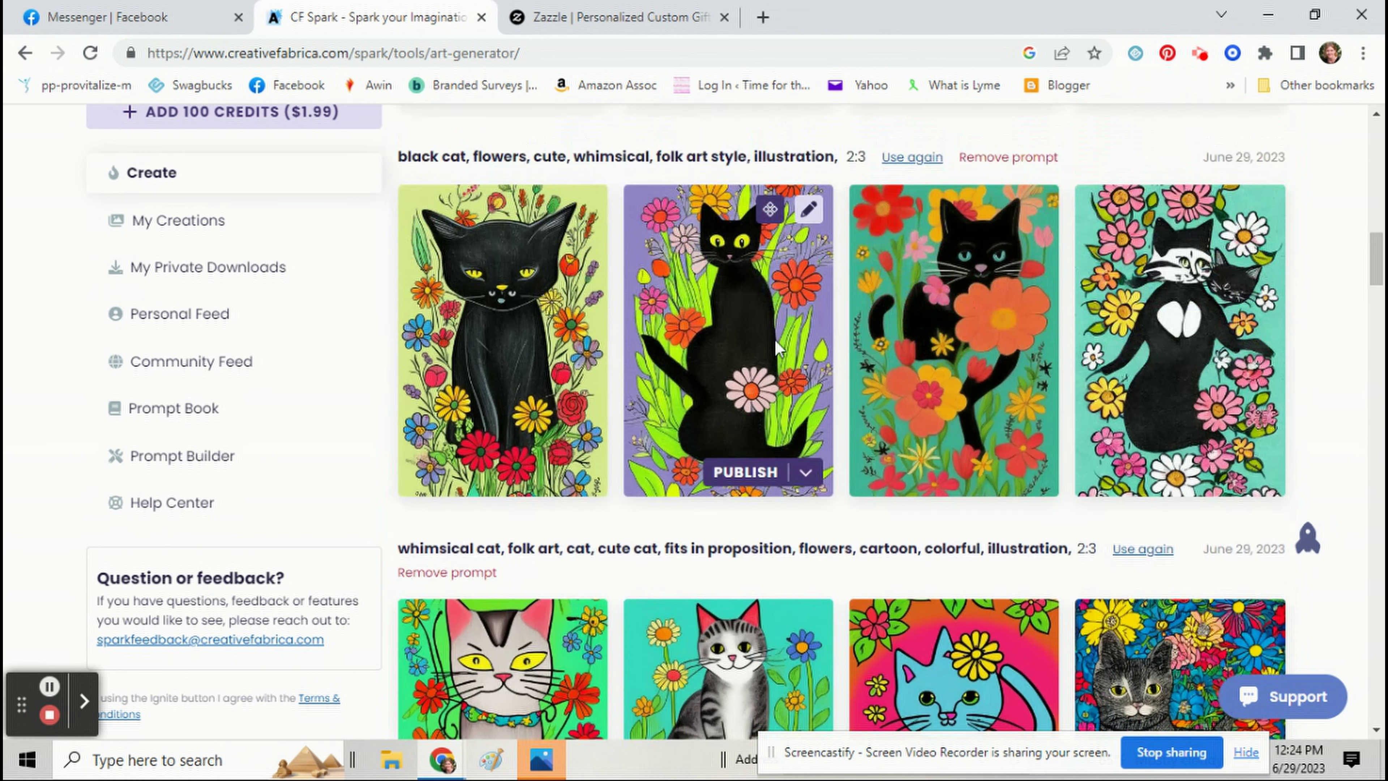
pyautogui.scroll(-5, 779, 348)
pyautogui.click(764, 591)
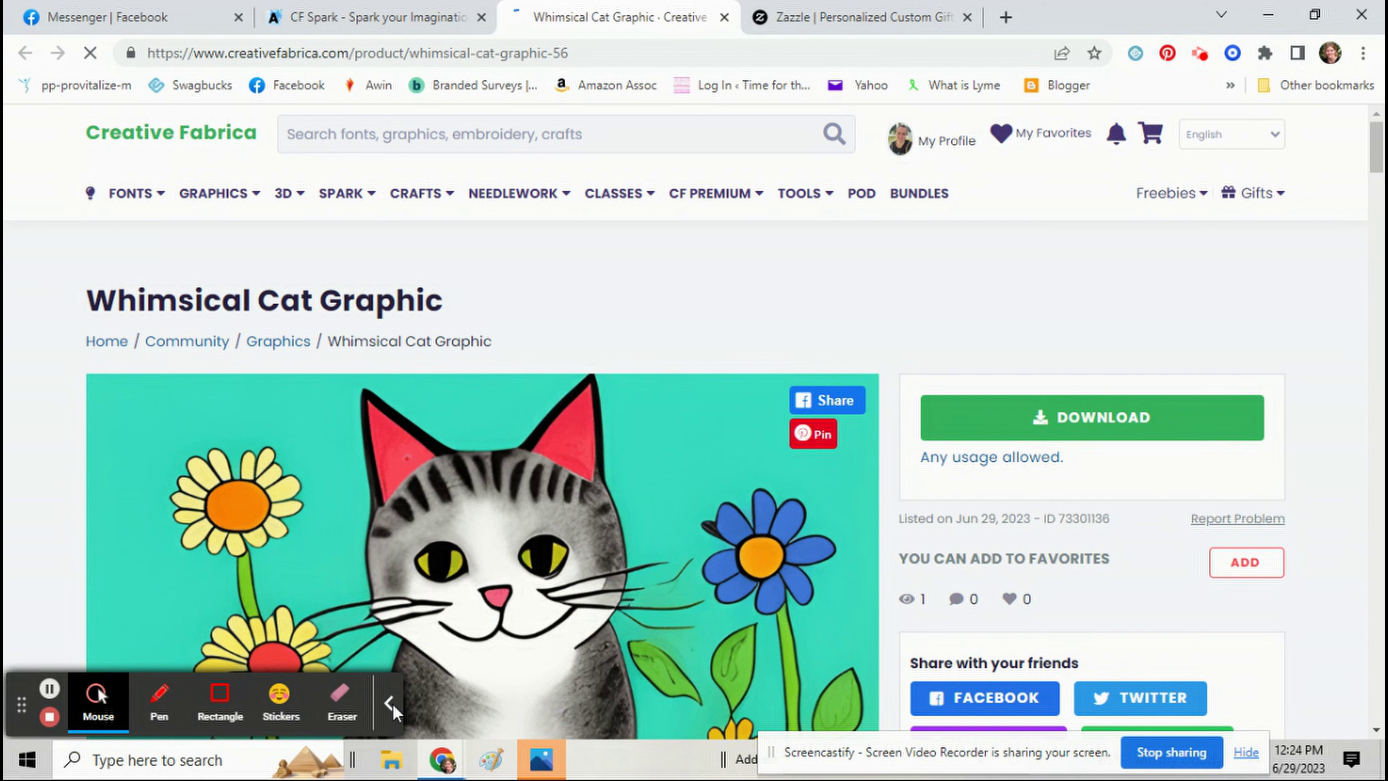
# Download the Whimsical Cat Graphic zip and switch over to Zazzle.
pyautogui.click(389, 704)
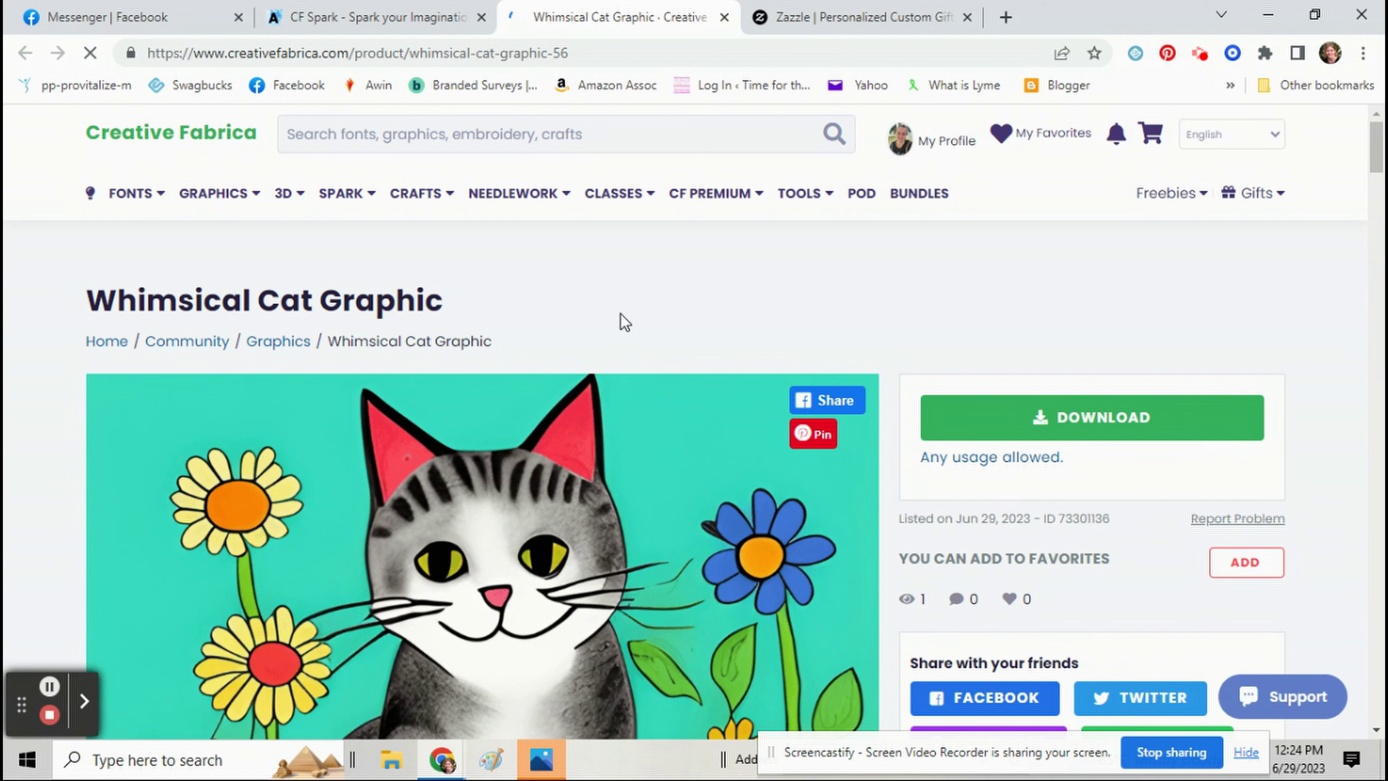
pyautogui.scroll(-10, 624, 340)
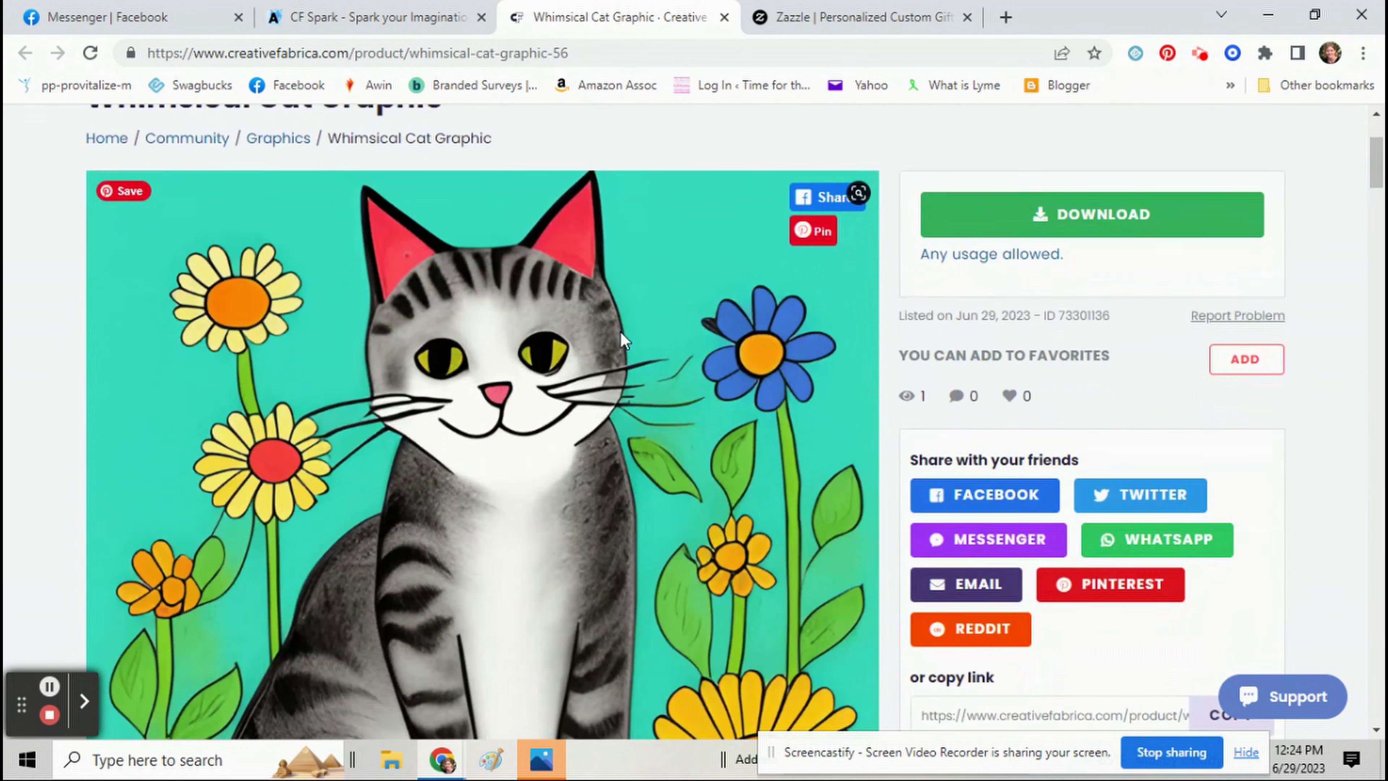
pyautogui.scroll(-3, 621, 333)
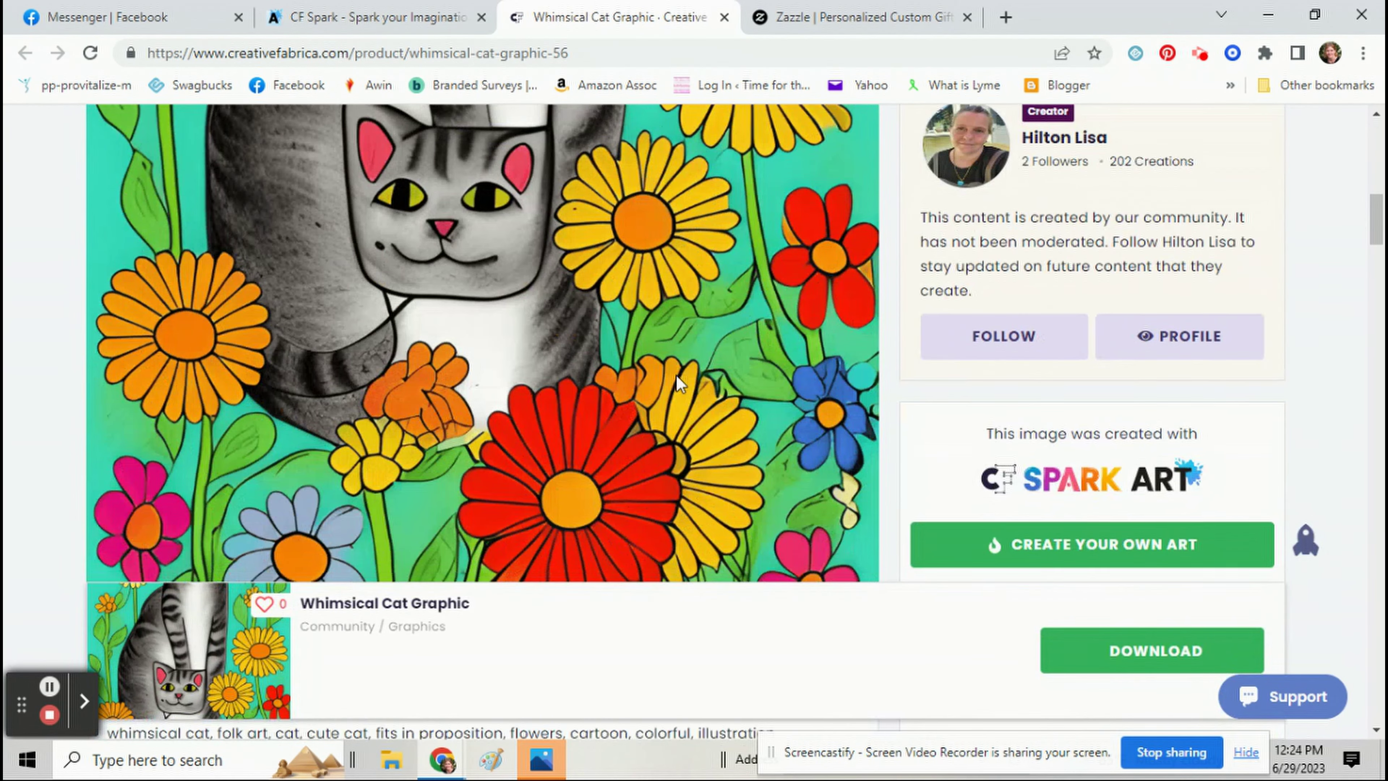
pyautogui.scroll(3, 678, 383)
pyautogui.scroll(10, 678, 383)
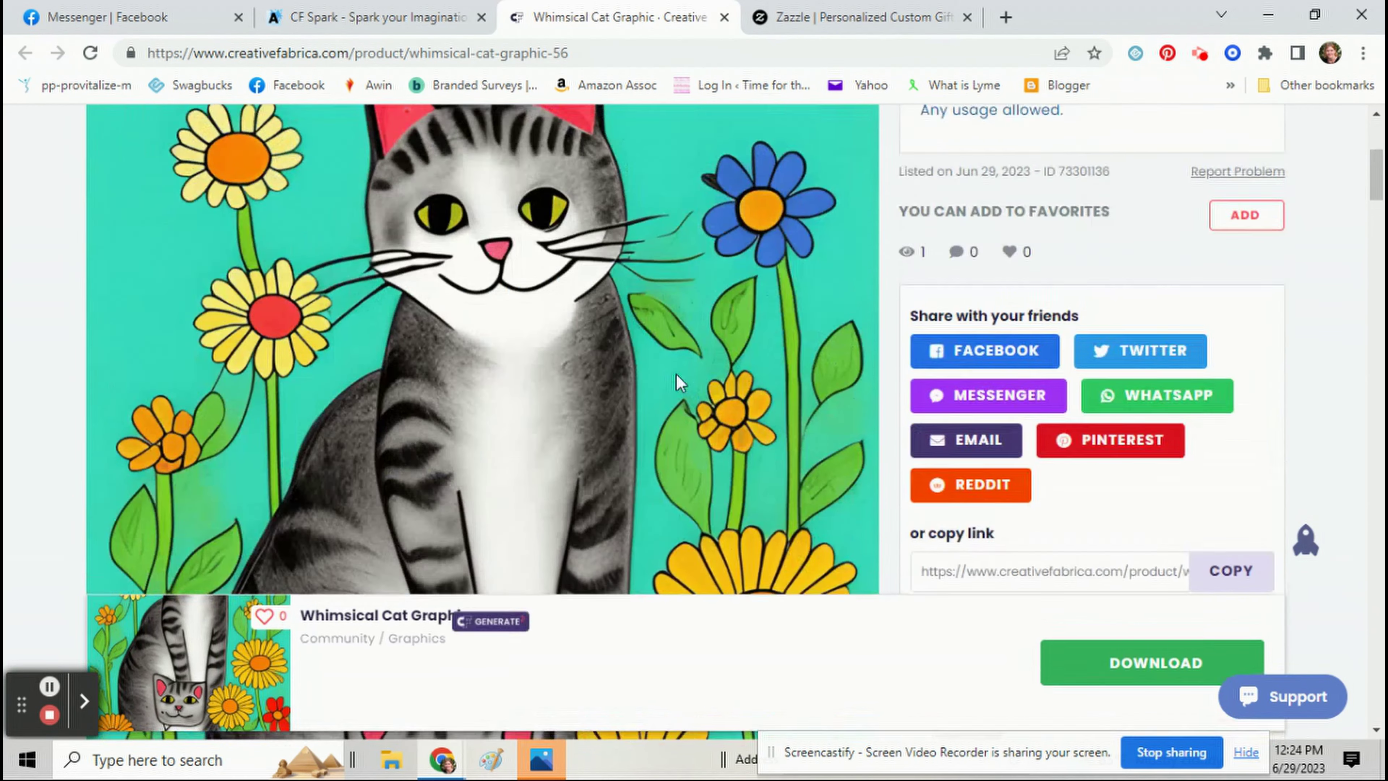
pyautogui.click(995, 435)
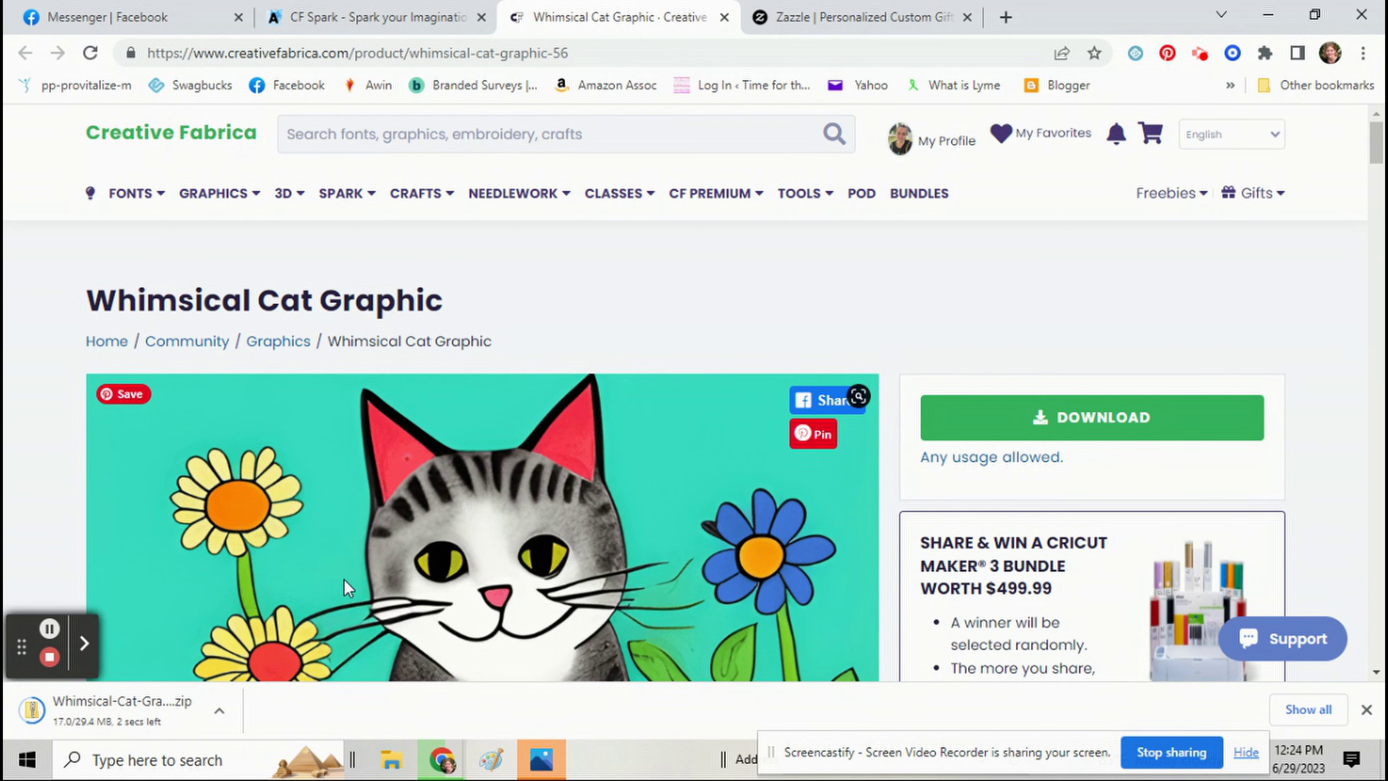
pyautogui.click(839, 14)
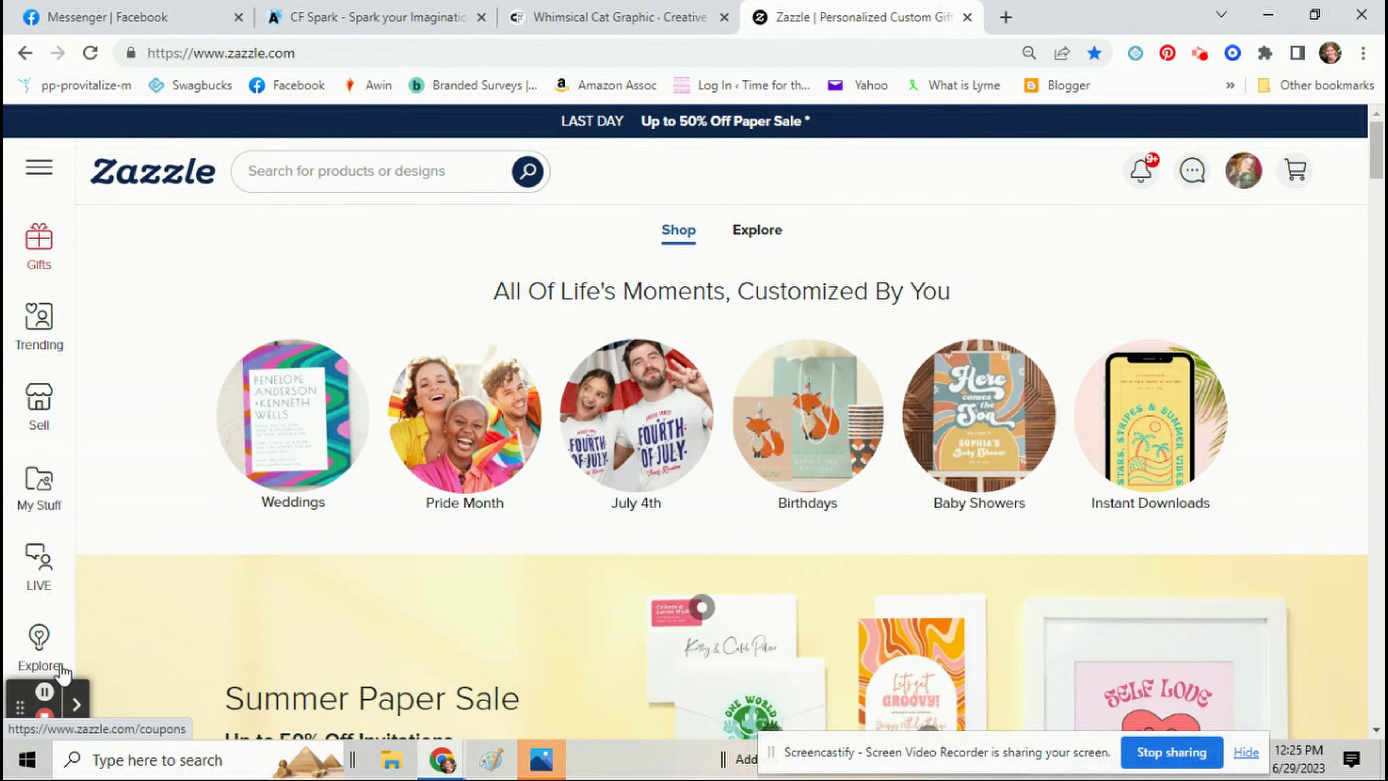
# Start a new creation from the blank Classic Mug, 11 oz.
pyautogui.moveTo(19, 700); pyautogui.dragTo(1298, 708)
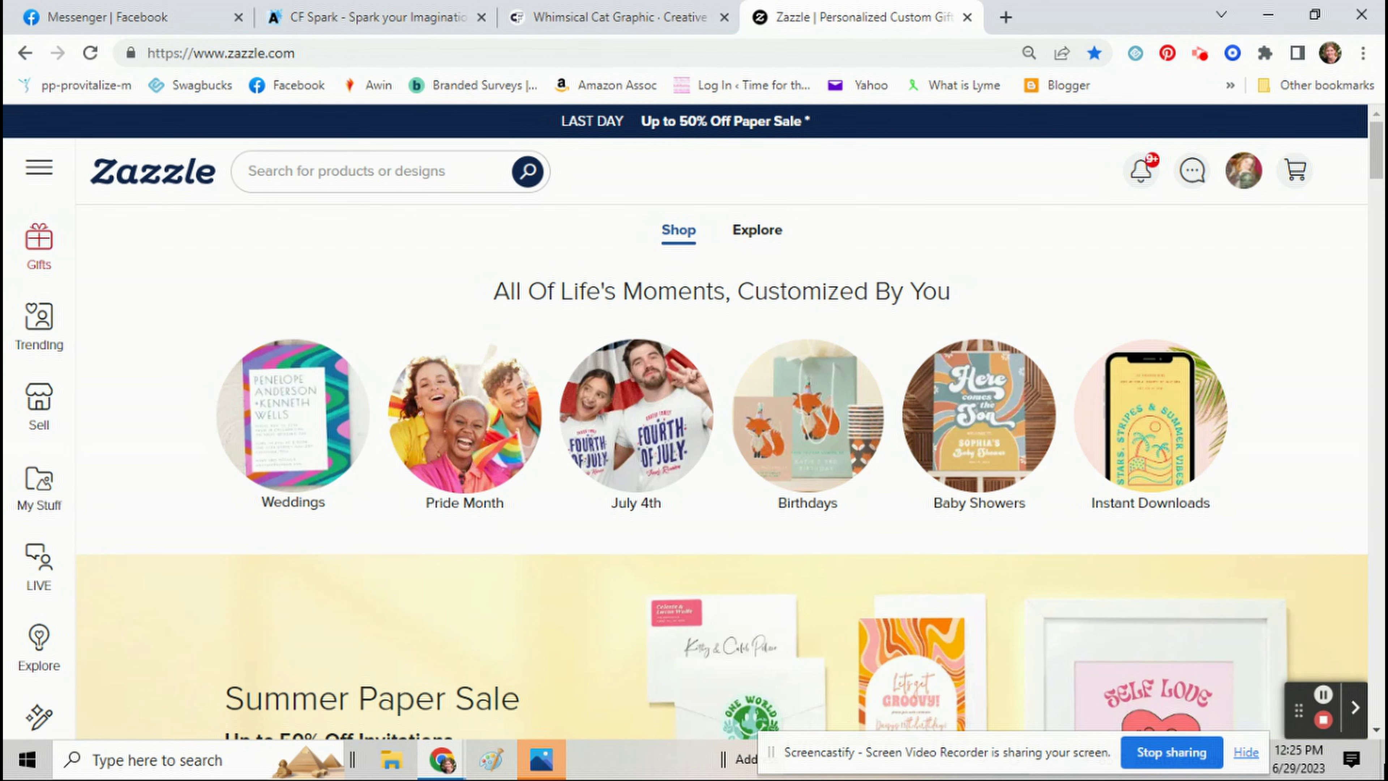
pyautogui.scroll(-2, 314, 539)
pyautogui.scroll(-4, 248, 366)
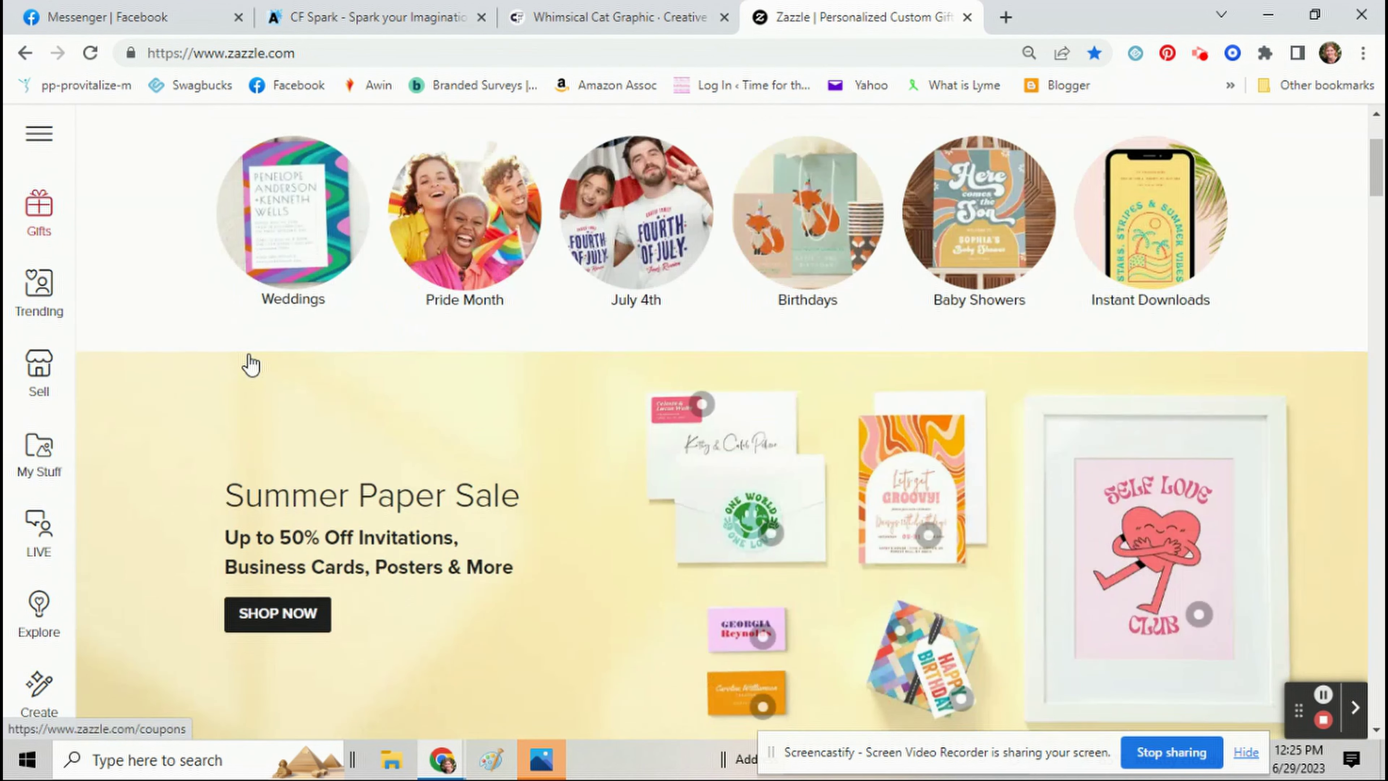
pyautogui.click(49, 703)
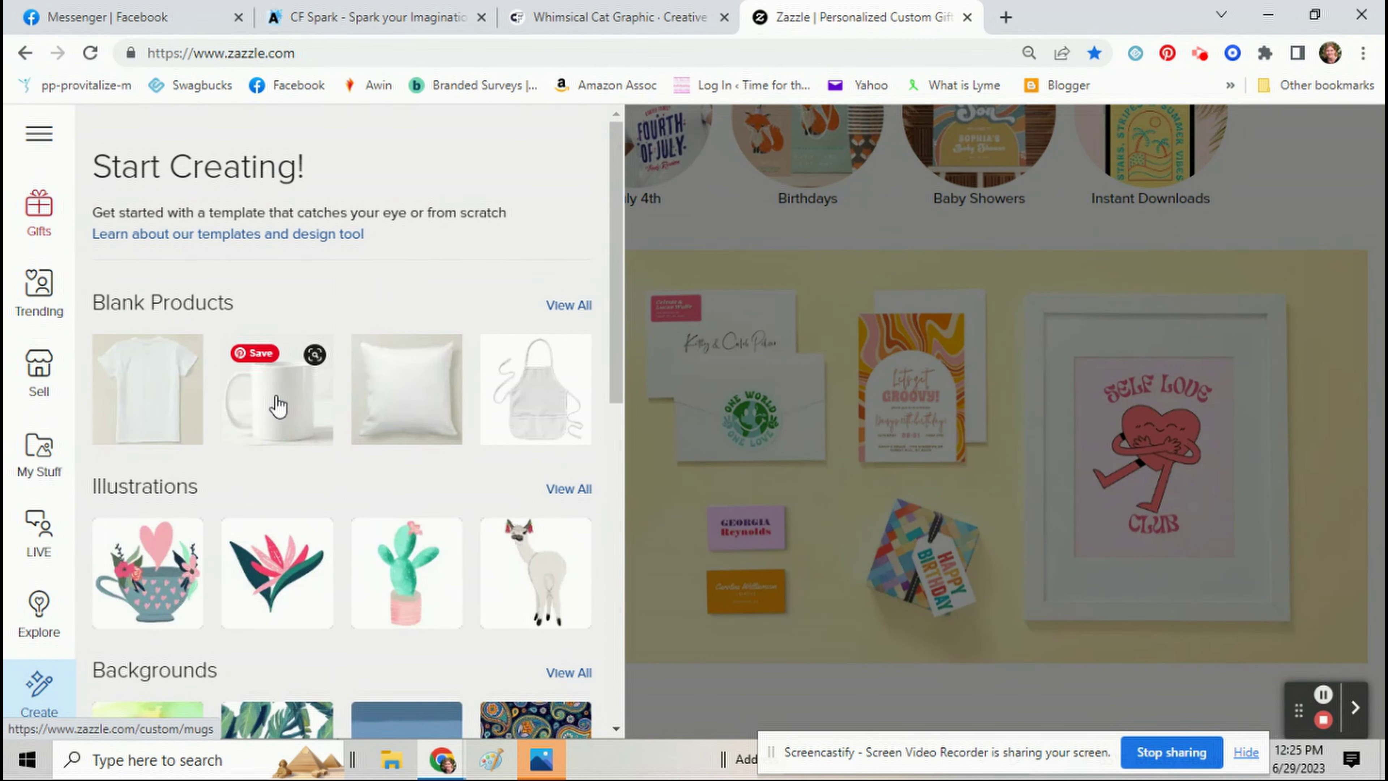
pyautogui.click(268, 383)
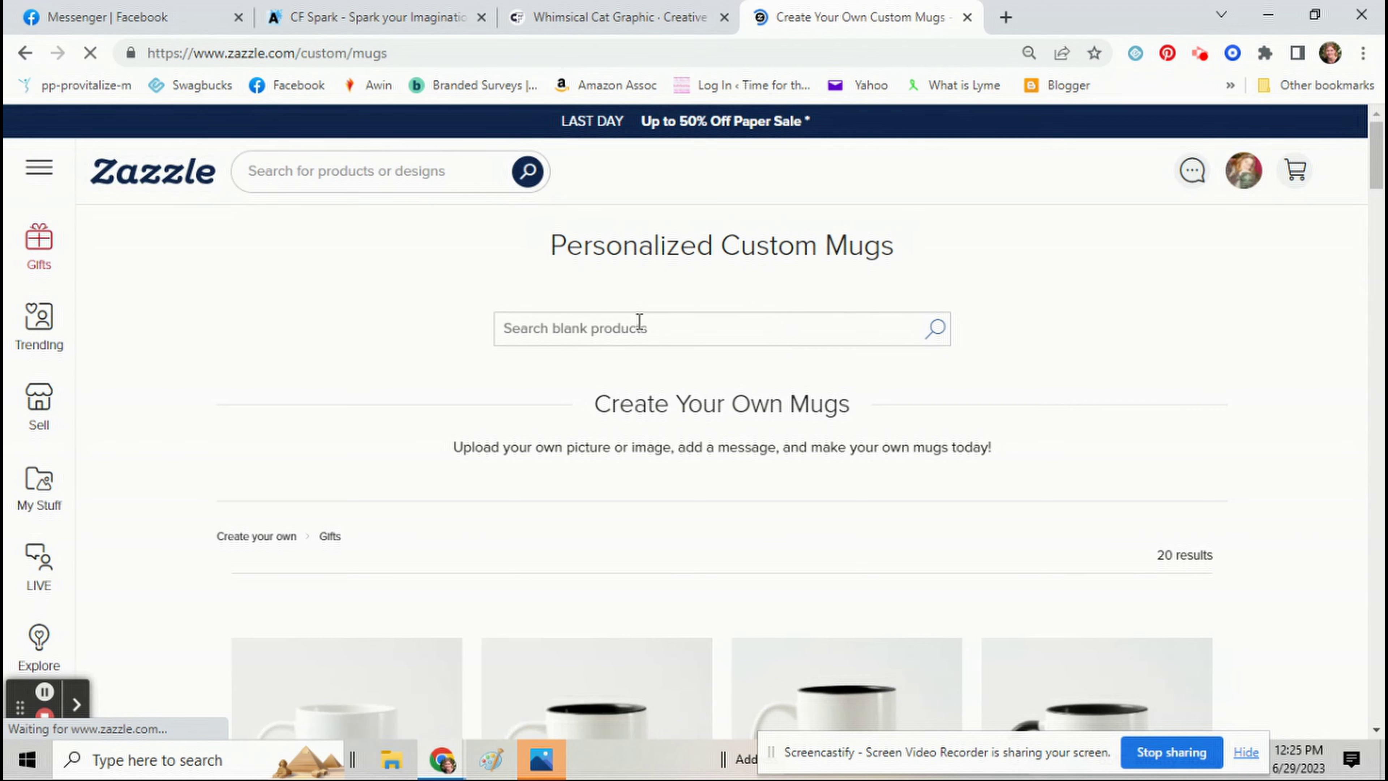
pyautogui.scroll(-8, 640, 321)
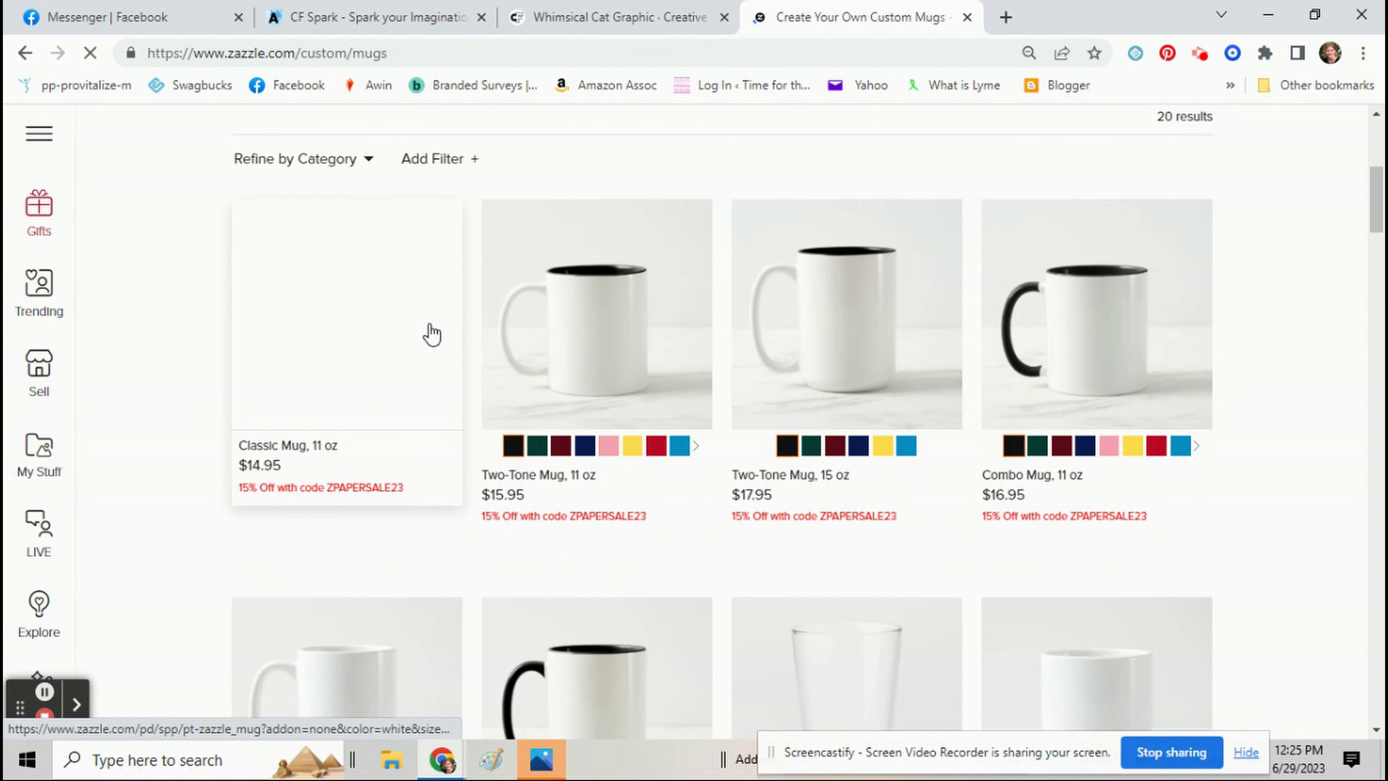
pyautogui.click(434, 325)
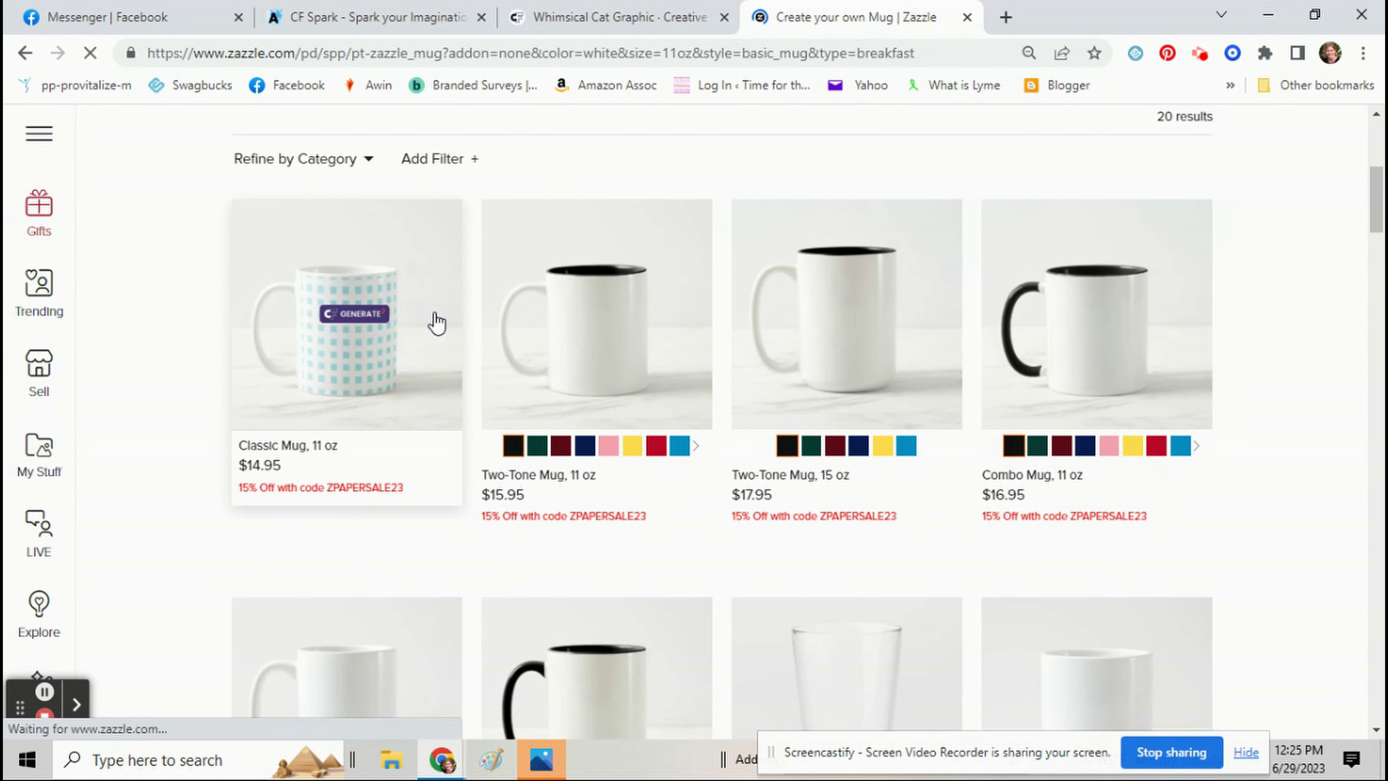
pyautogui.scroll(-2, 656, 350)
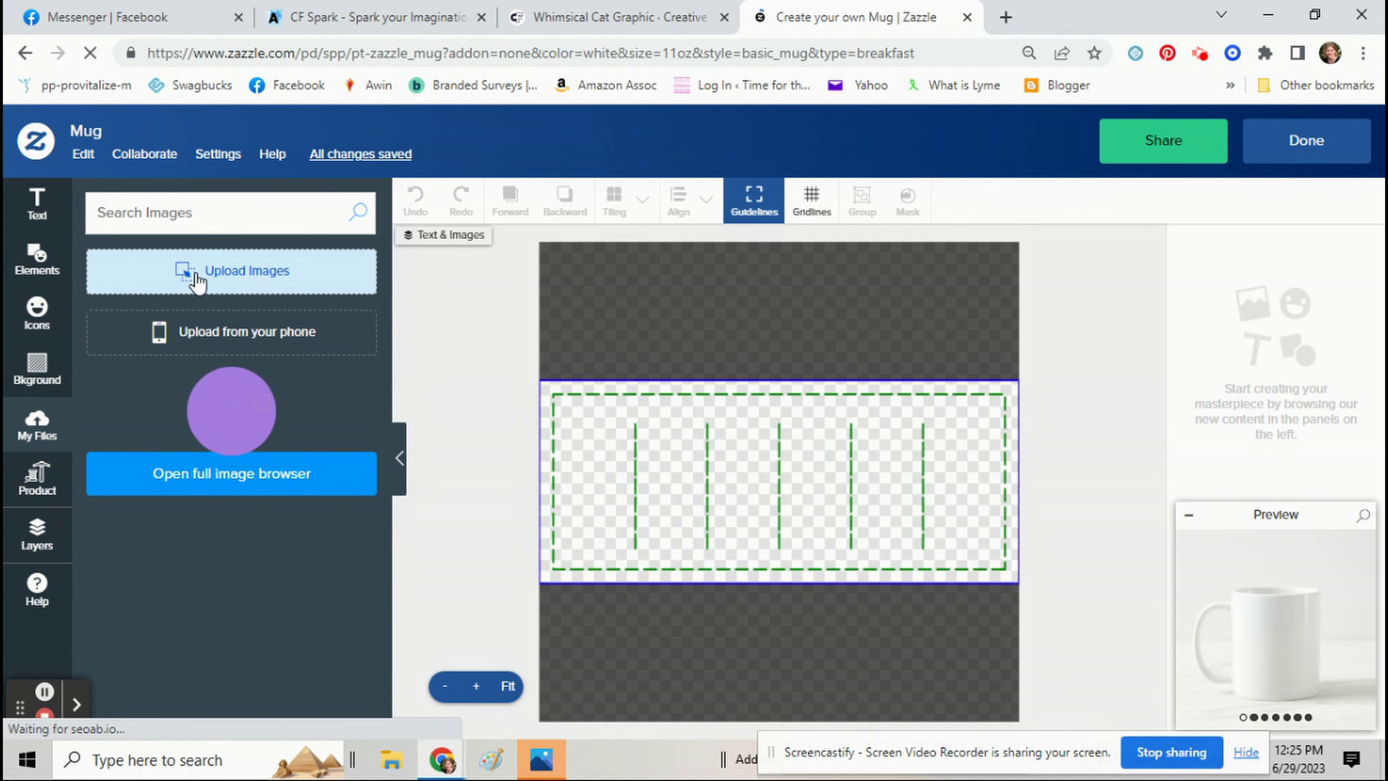
# Rename the downloaded cat image to 'folk style cat' and upload it to Zazzle.
pyautogui.click(196, 281)
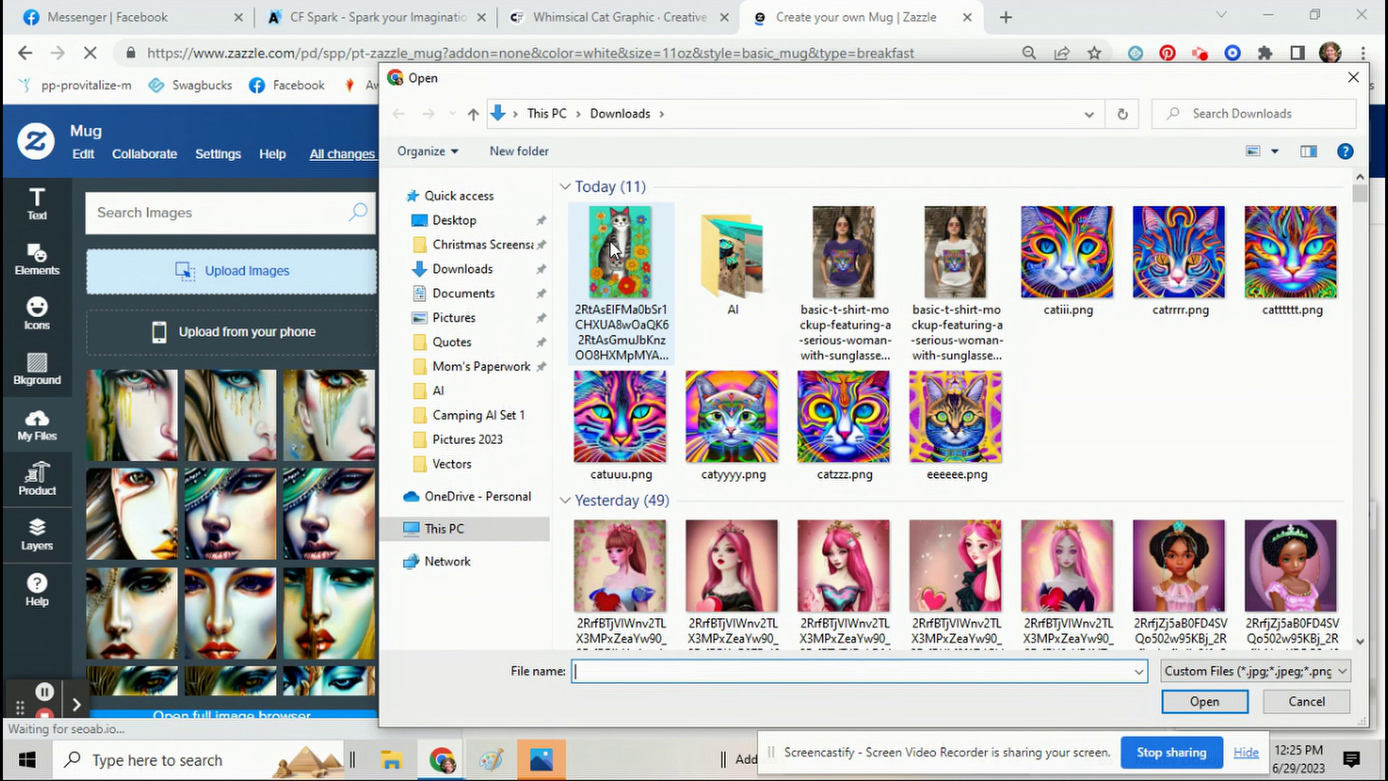
pyautogui.doubleClick(611, 242)
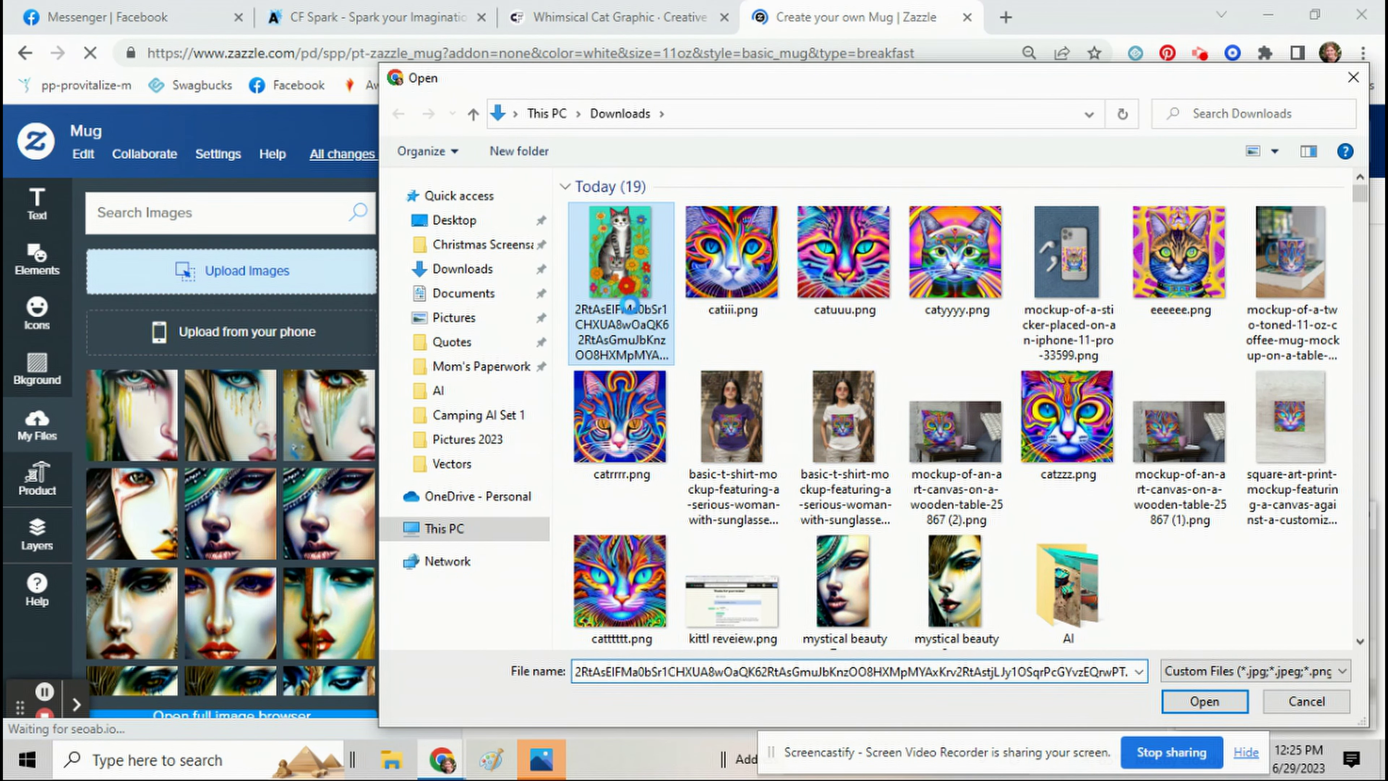
pyautogui.rightClick(611, 241)
pyautogui.click(665, 693)
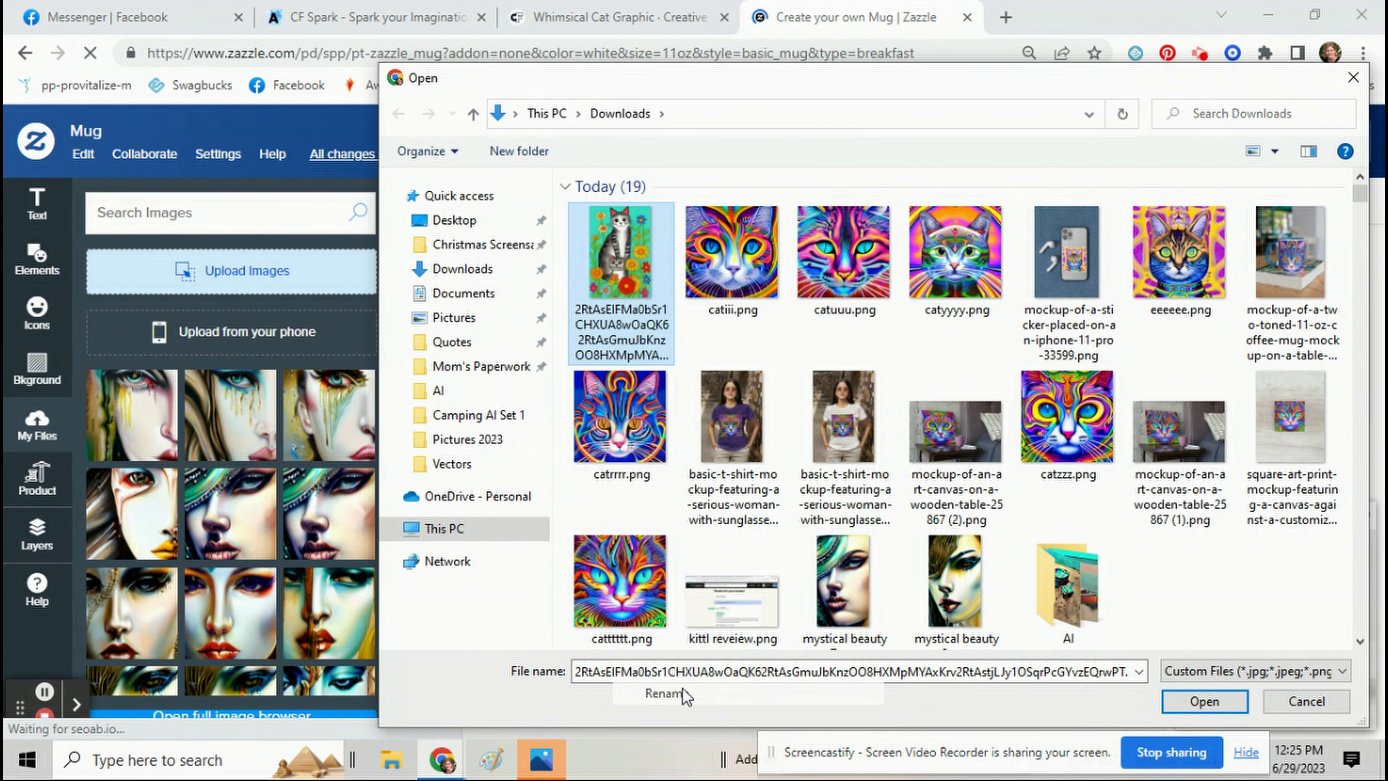
pyautogui.write('folk style cat')
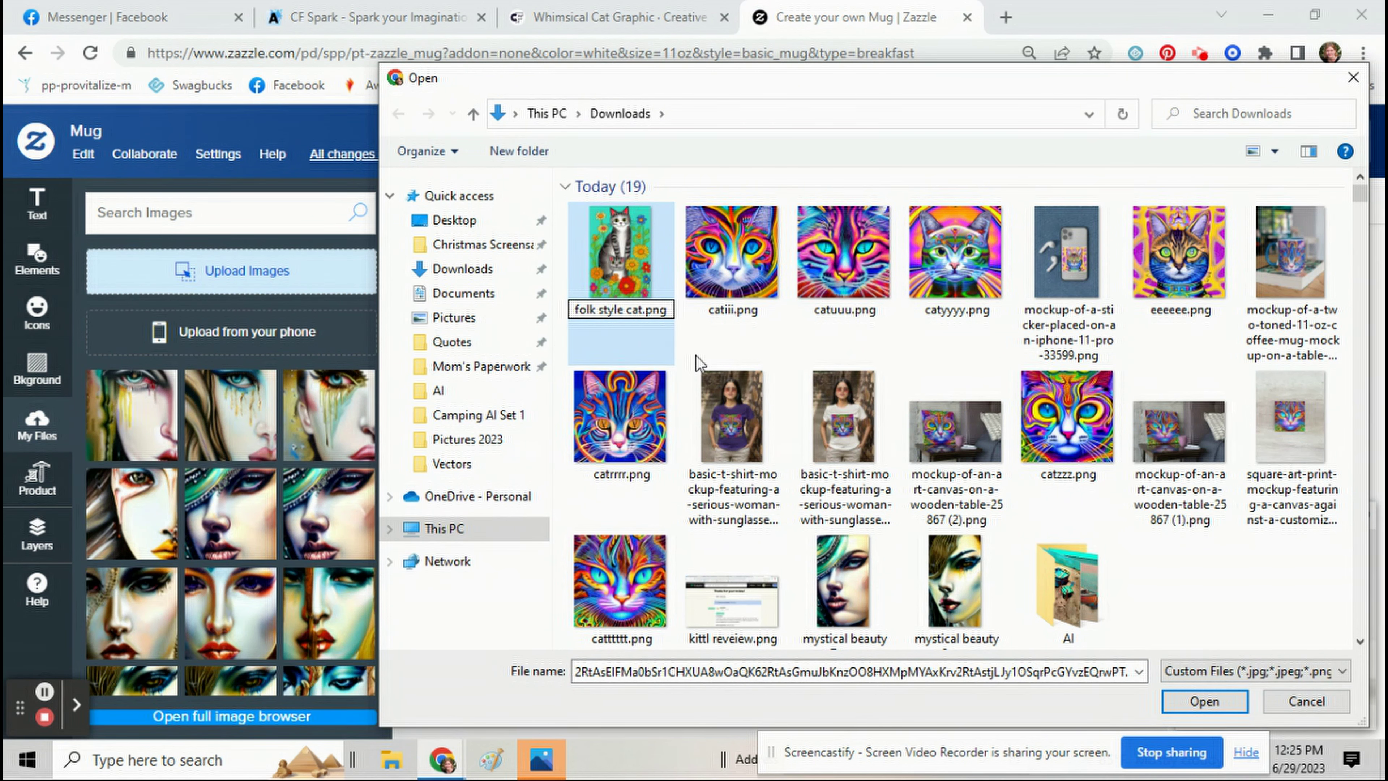
pyautogui.click(700, 345)
pyautogui.doubleClick(623, 266)
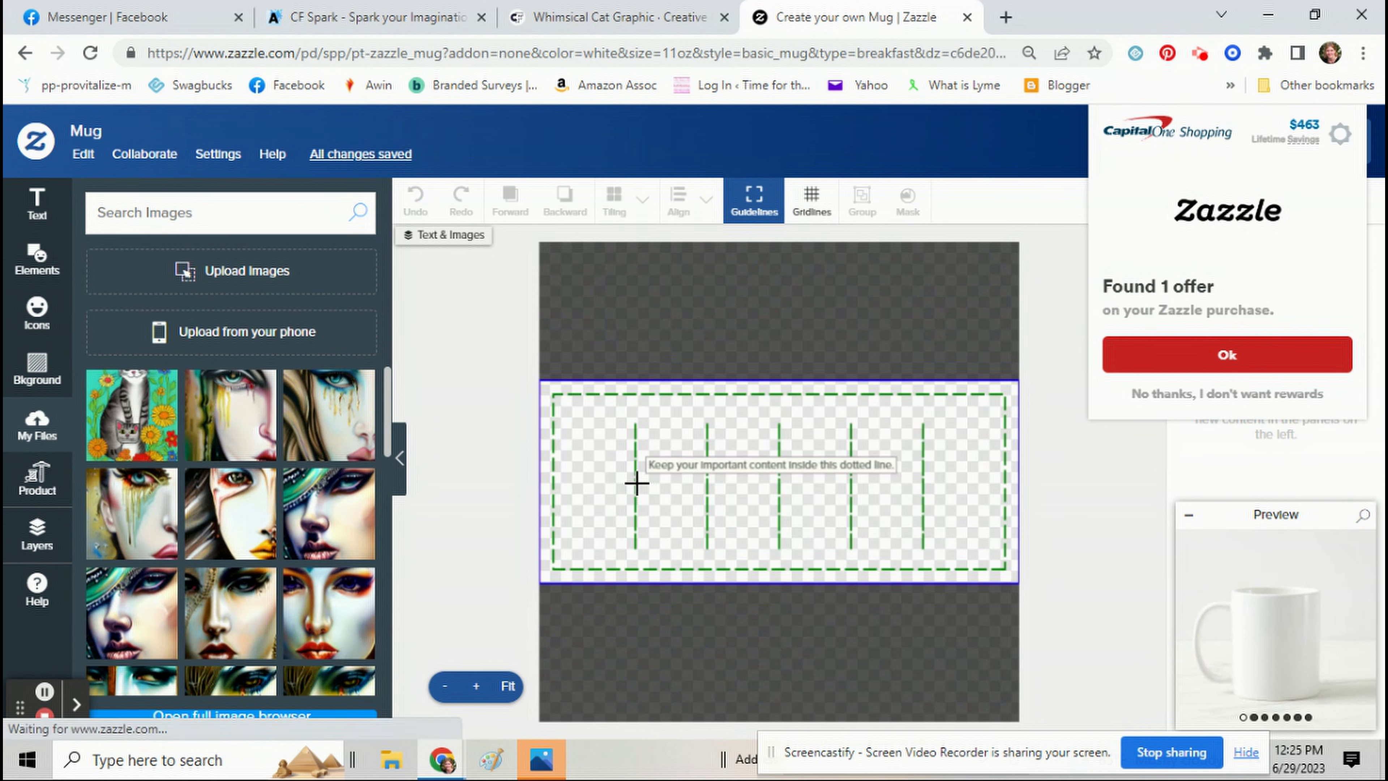
# Dismiss the offer popup and place the cat image on the mug's left side at full height.
pyautogui.click(1285, 395)
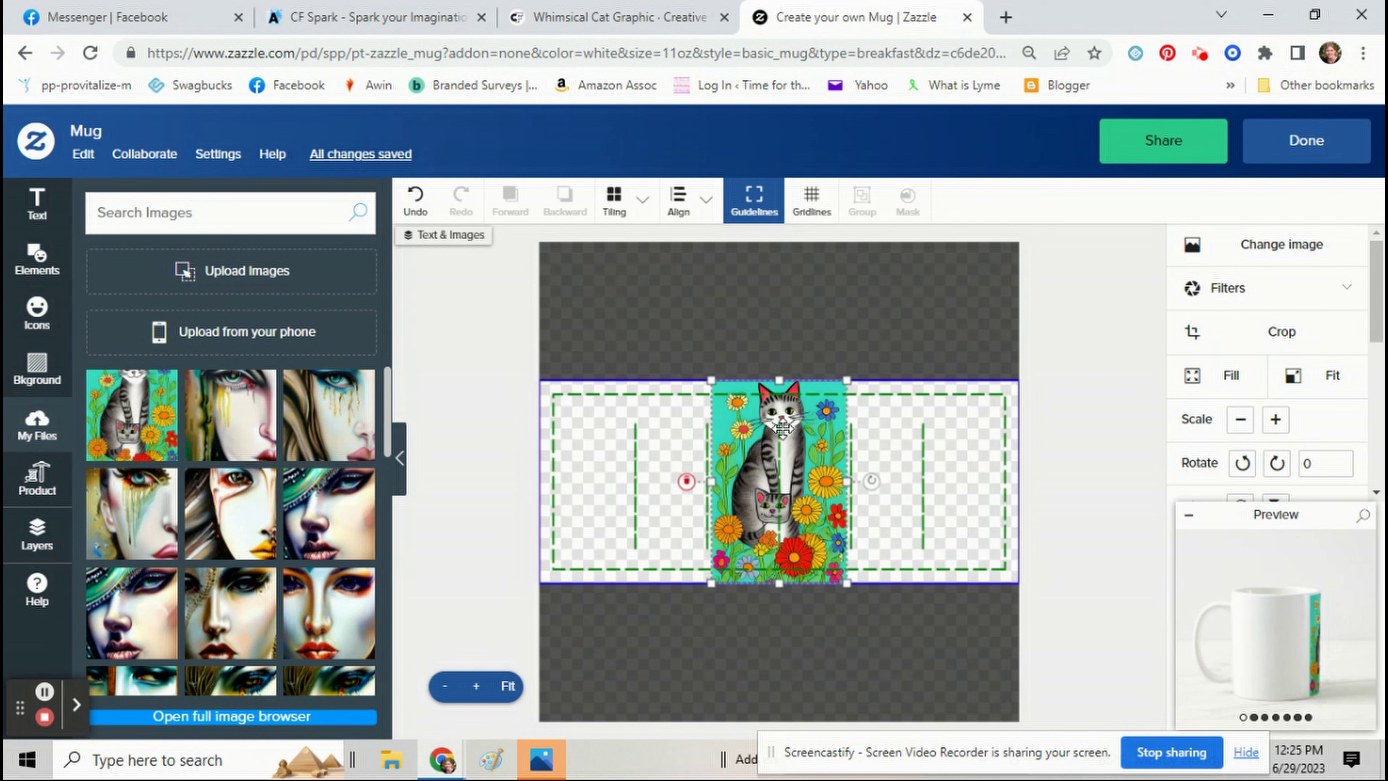
pyautogui.moveTo(768, 444); pyautogui.dragTo(638, 496)
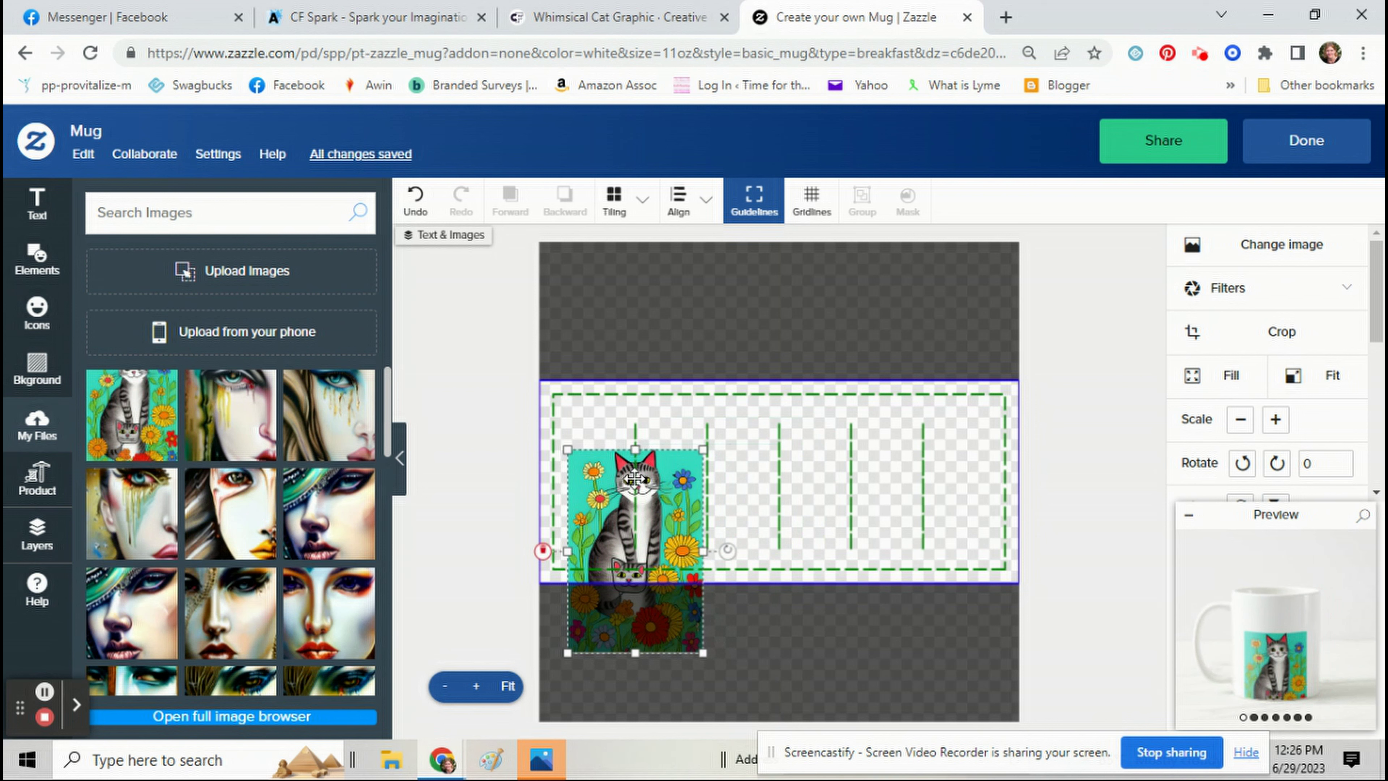
pyautogui.moveTo(652, 540); pyautogui.dragTo(651, 474)
# Copy and paste the cat image, moving the duplicate to the mug's right side.
pyautogui.rightClick(652, 474)
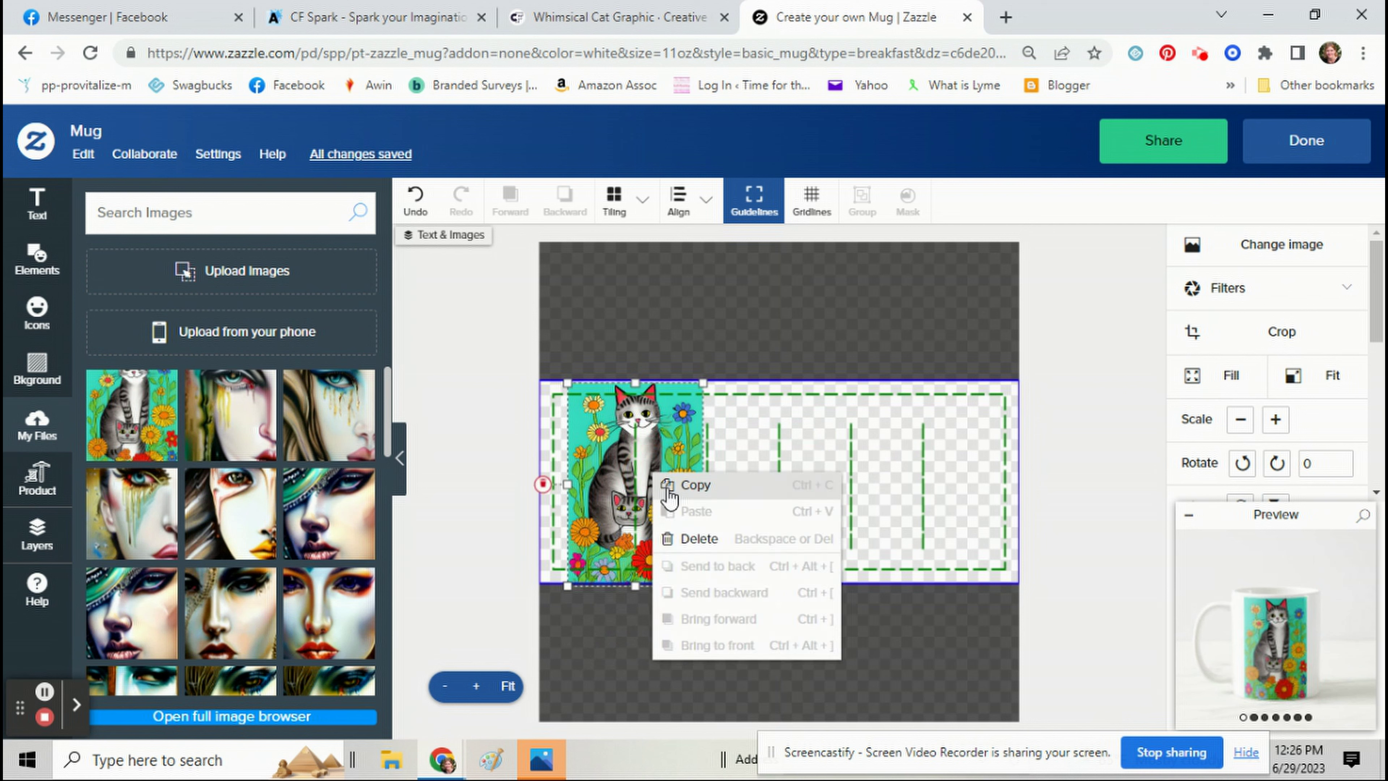
pyautogui.click(659, 484)
pyautogui.rightClick(842, 429)
pyautogui.click(875, 443)
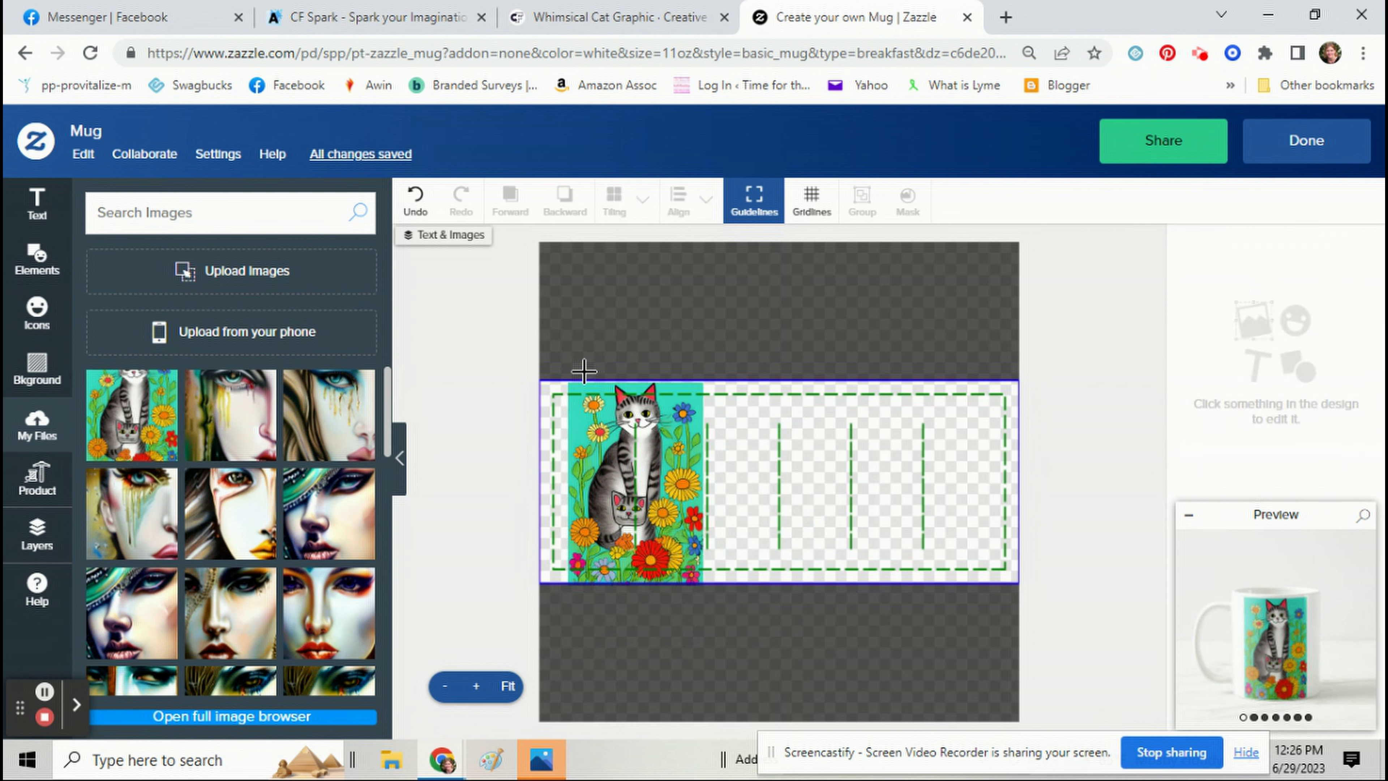
pyautogui.moveTo(649, 431); pyautogui.dragTo(939, 437)
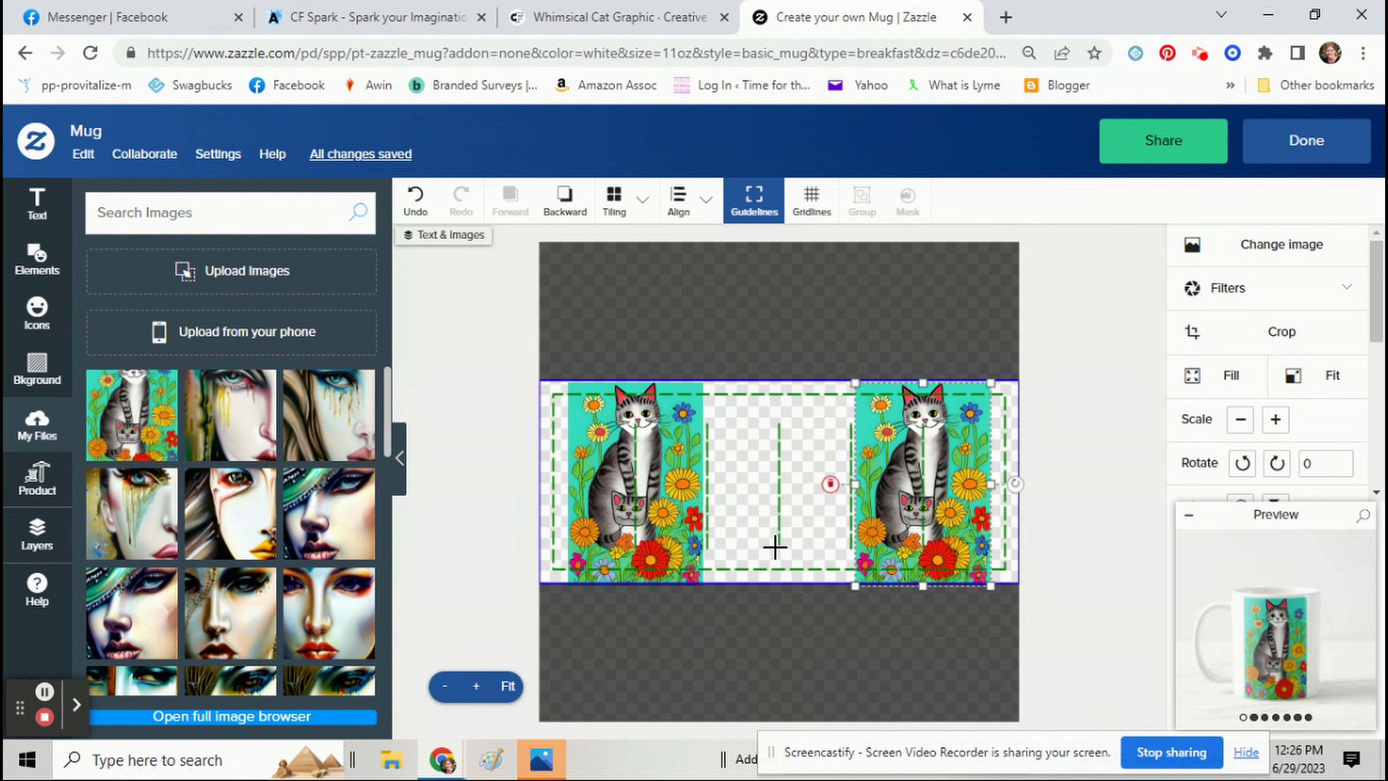
pyautogui.click(37, 203)
pyautogui.click(226, 224)
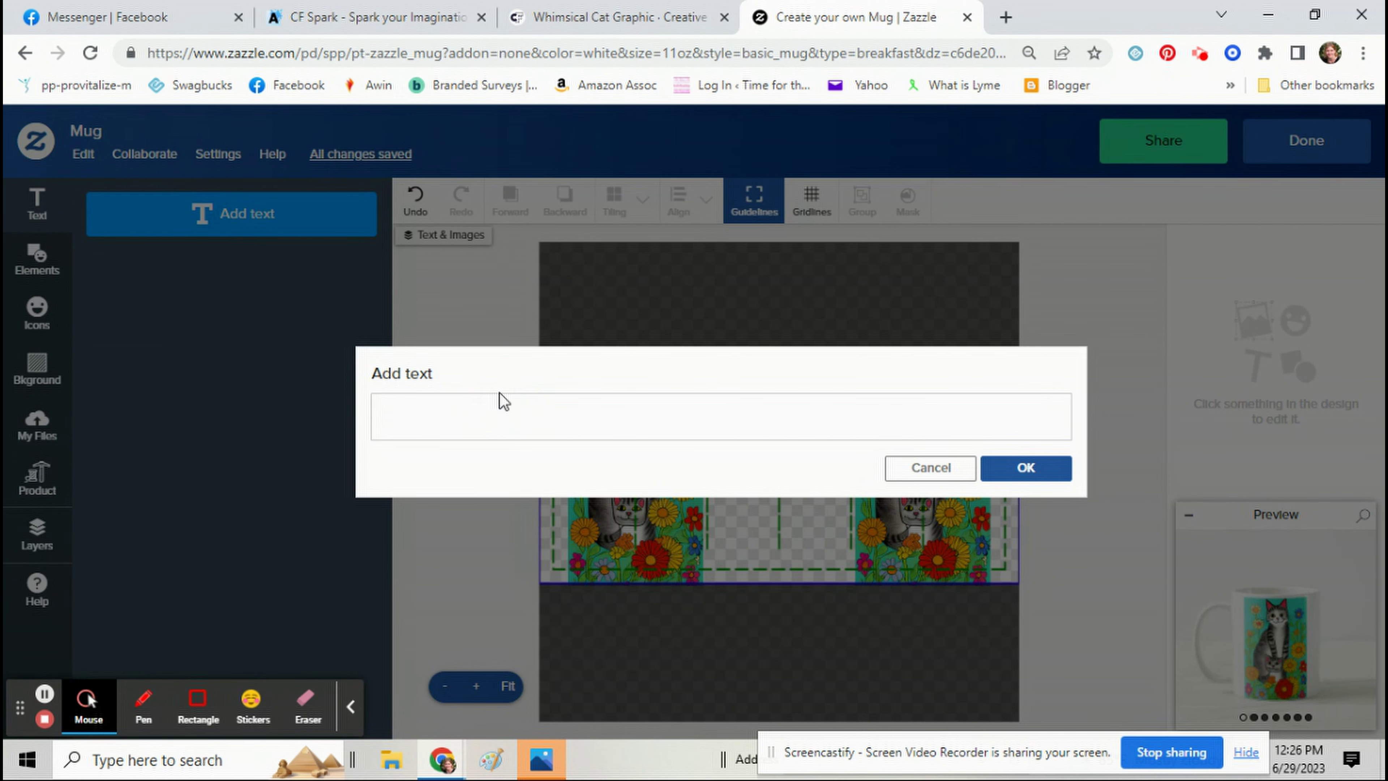
# Add 'Cats Rule The World' on four lines between the cats and enlarge it slightly.
pyautogui.click(504, 401)
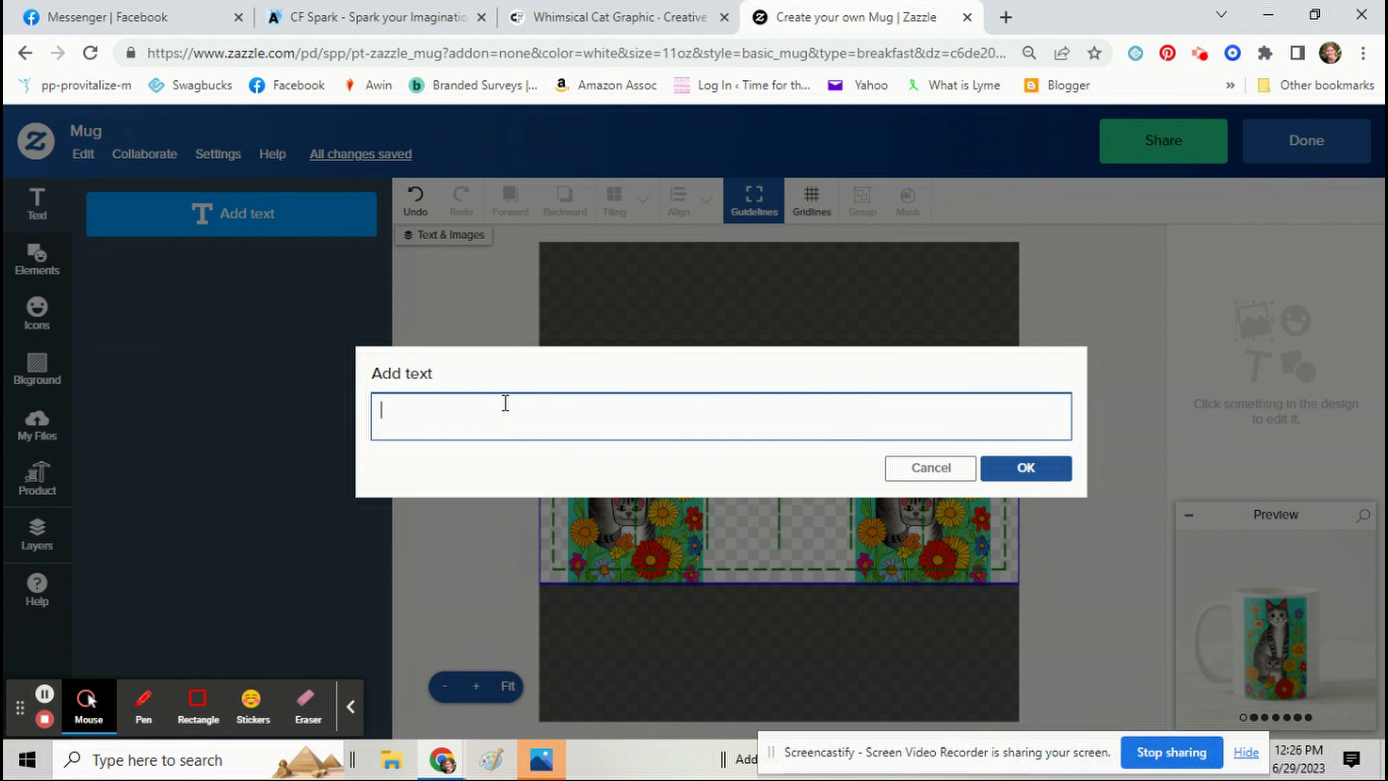
pyautogui.write('Cats')
pyautogui.press('Return')
pyautogui.write('R')
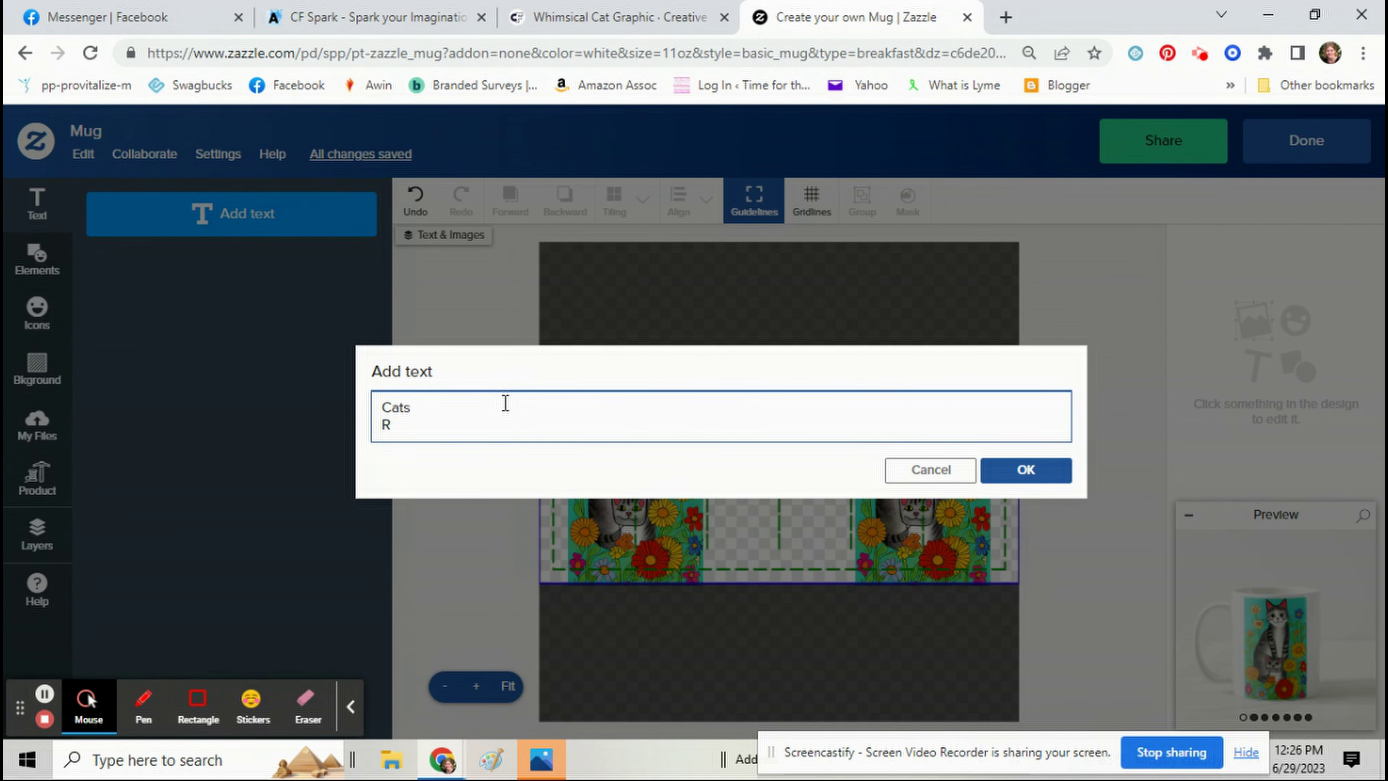
pyautogui.write('ule')
pyautogui.press('Return')
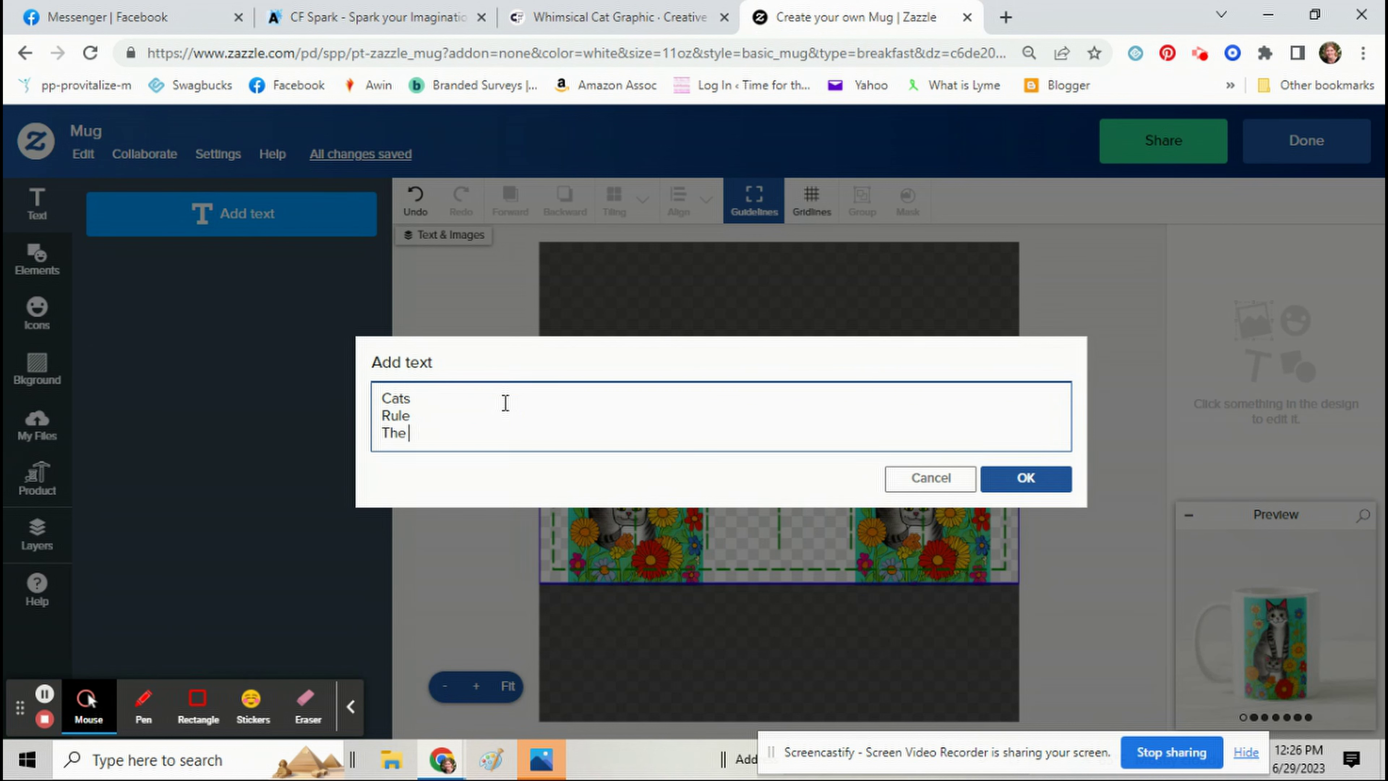
pyautogui.write('The')
pyautogui.press('Return')
pyautogui.write('World')
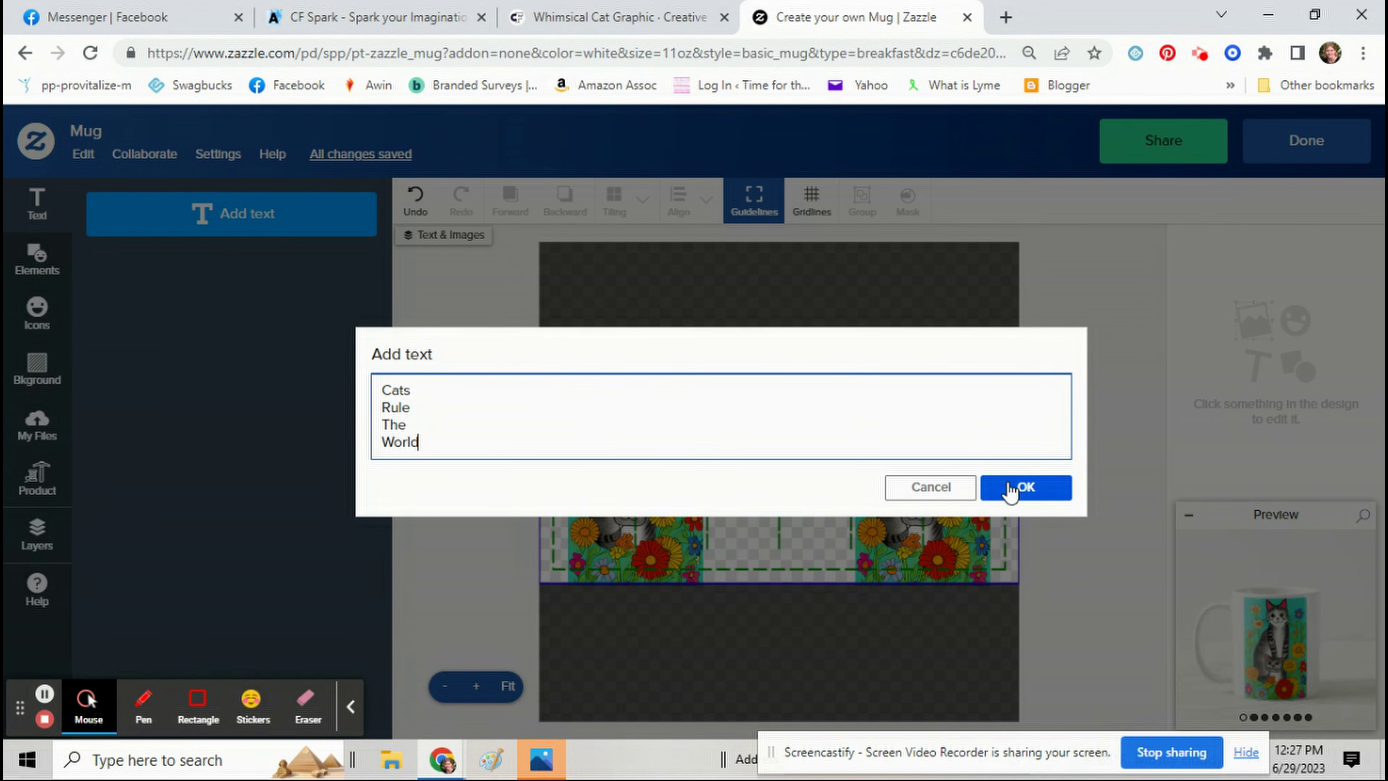
pyautogui.click(1023, 487)
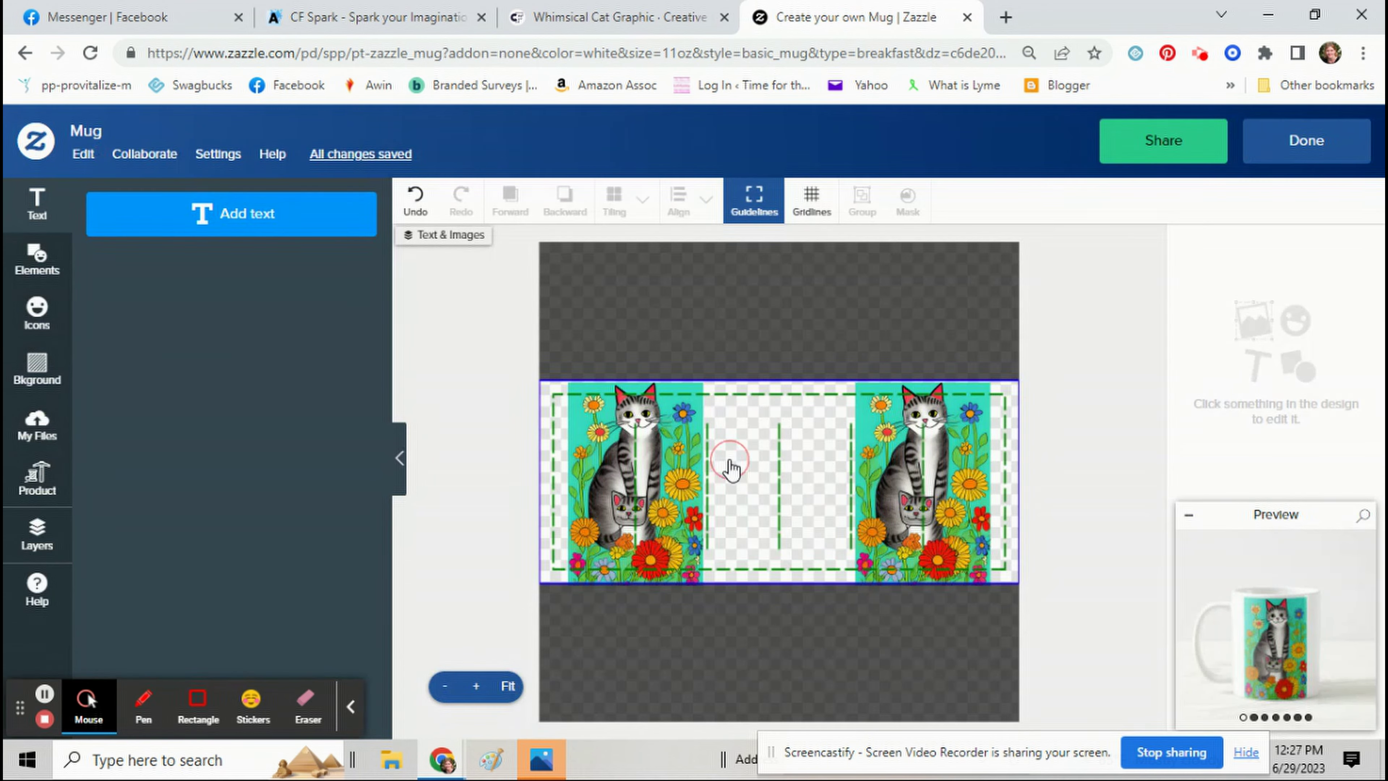
pyautogui.scroll(-2, 1257, 365)
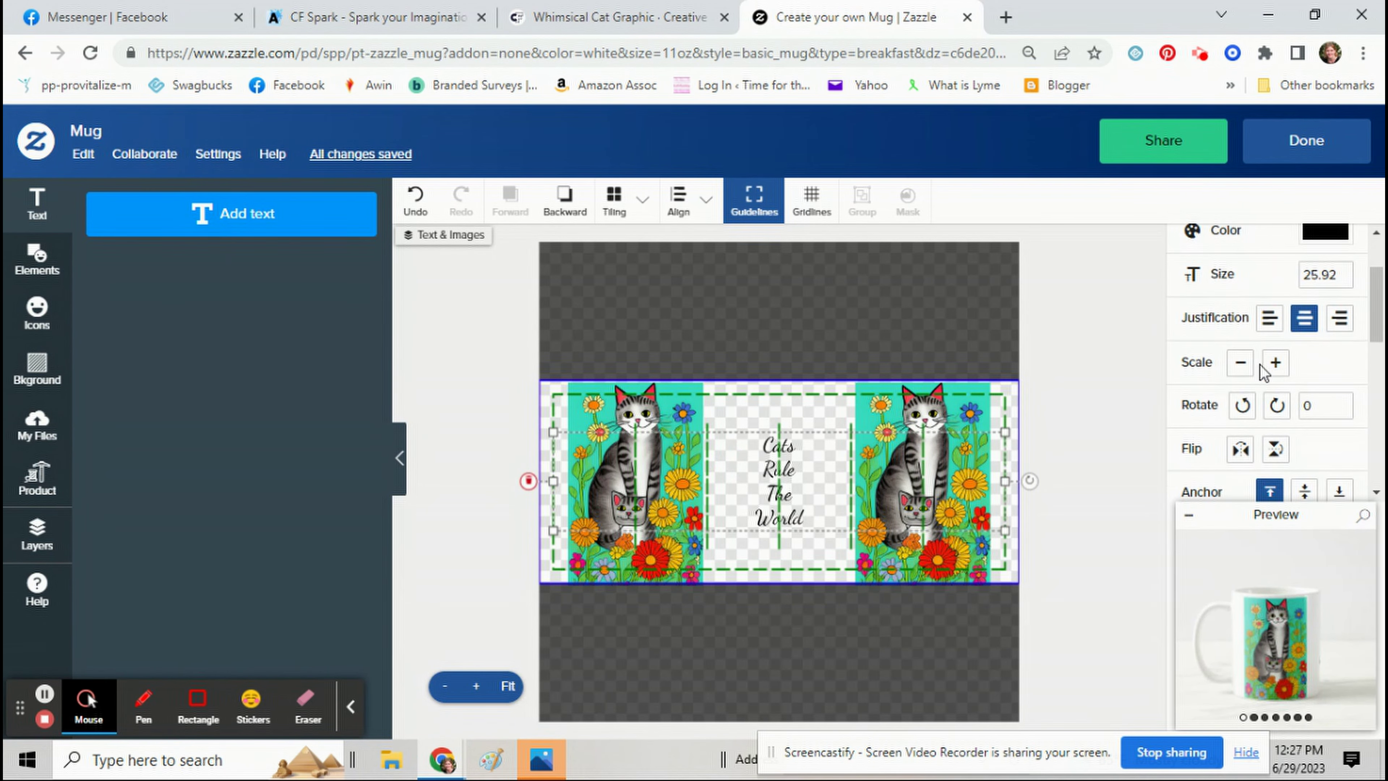
pyautogui.click(1274, 363)
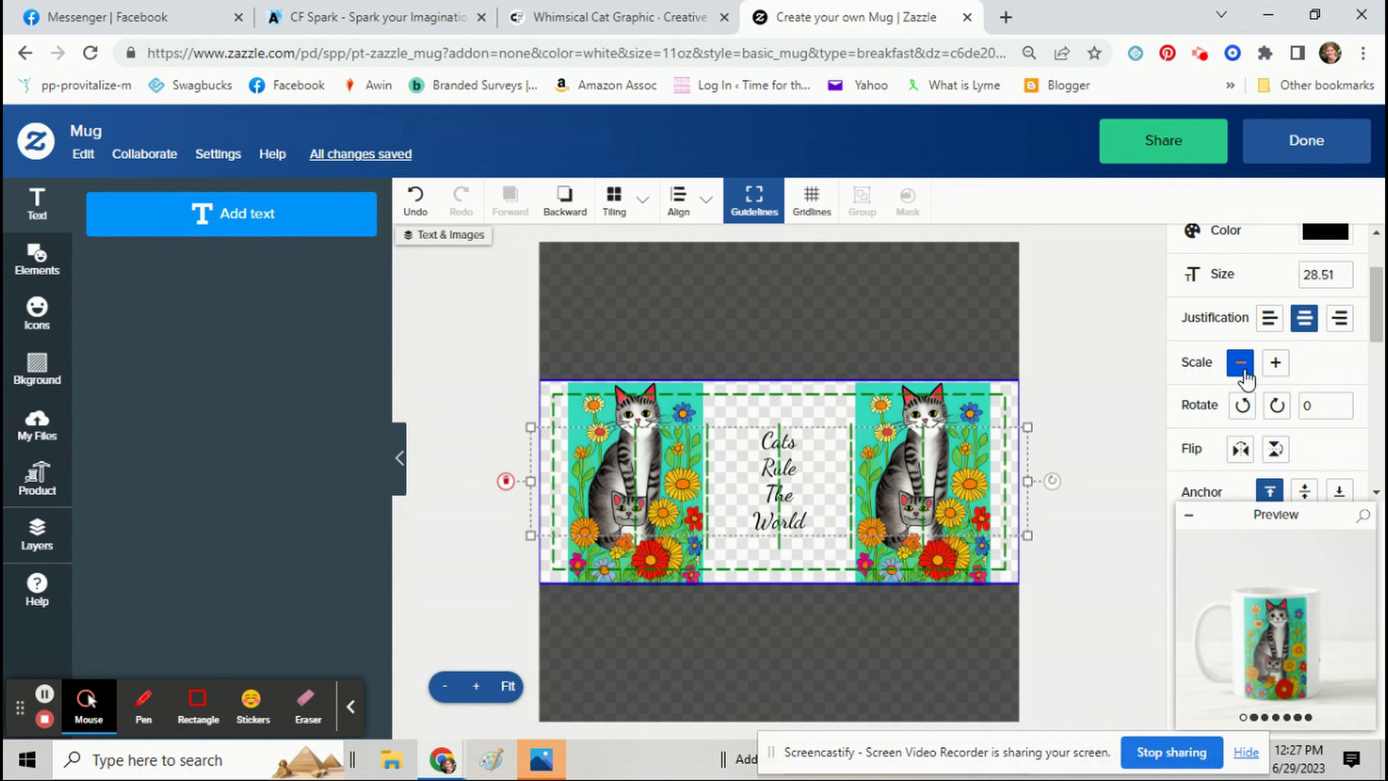
# Scale the mug text up two more steps to size 34.5.
pyautogui.click(1273, 365)
pyautogui.click(1274, 364)
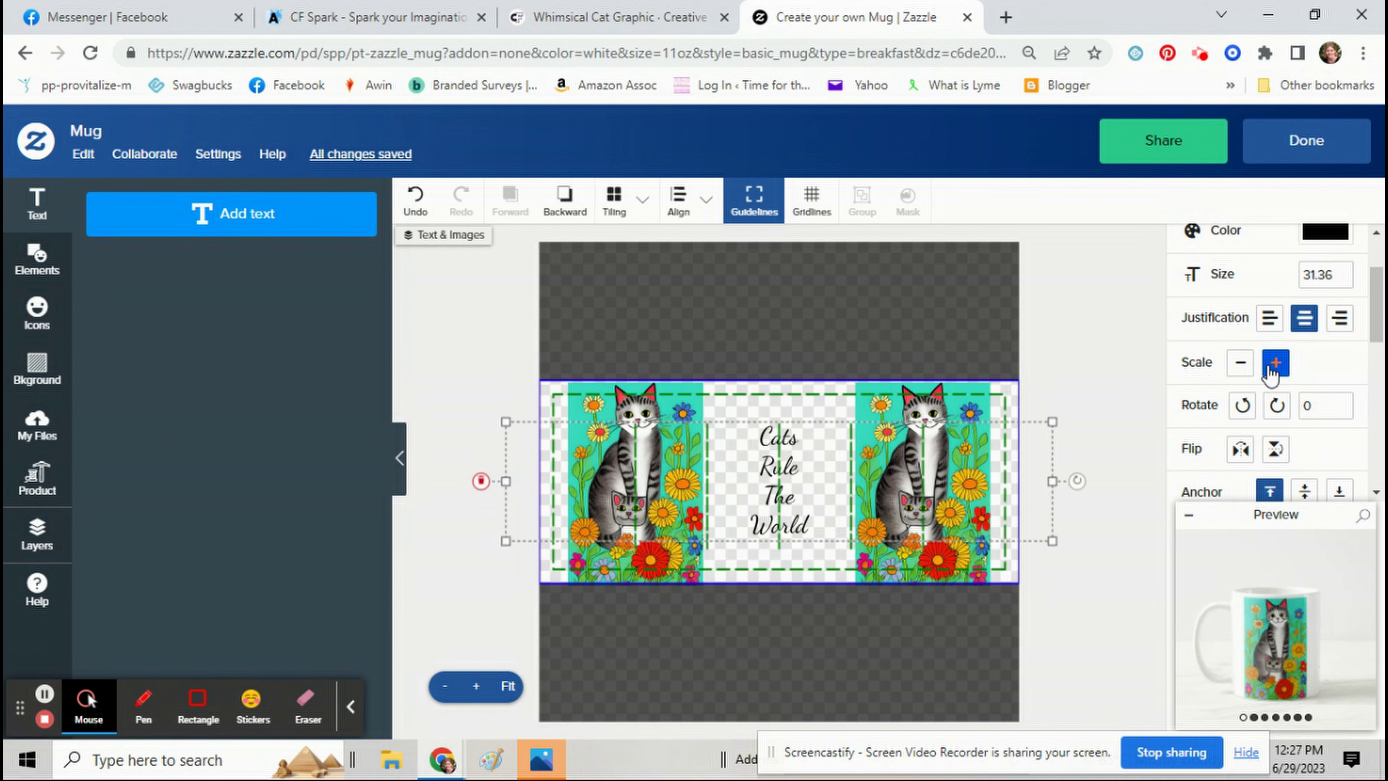
pyautogui.scroll(2, 1268, 378)
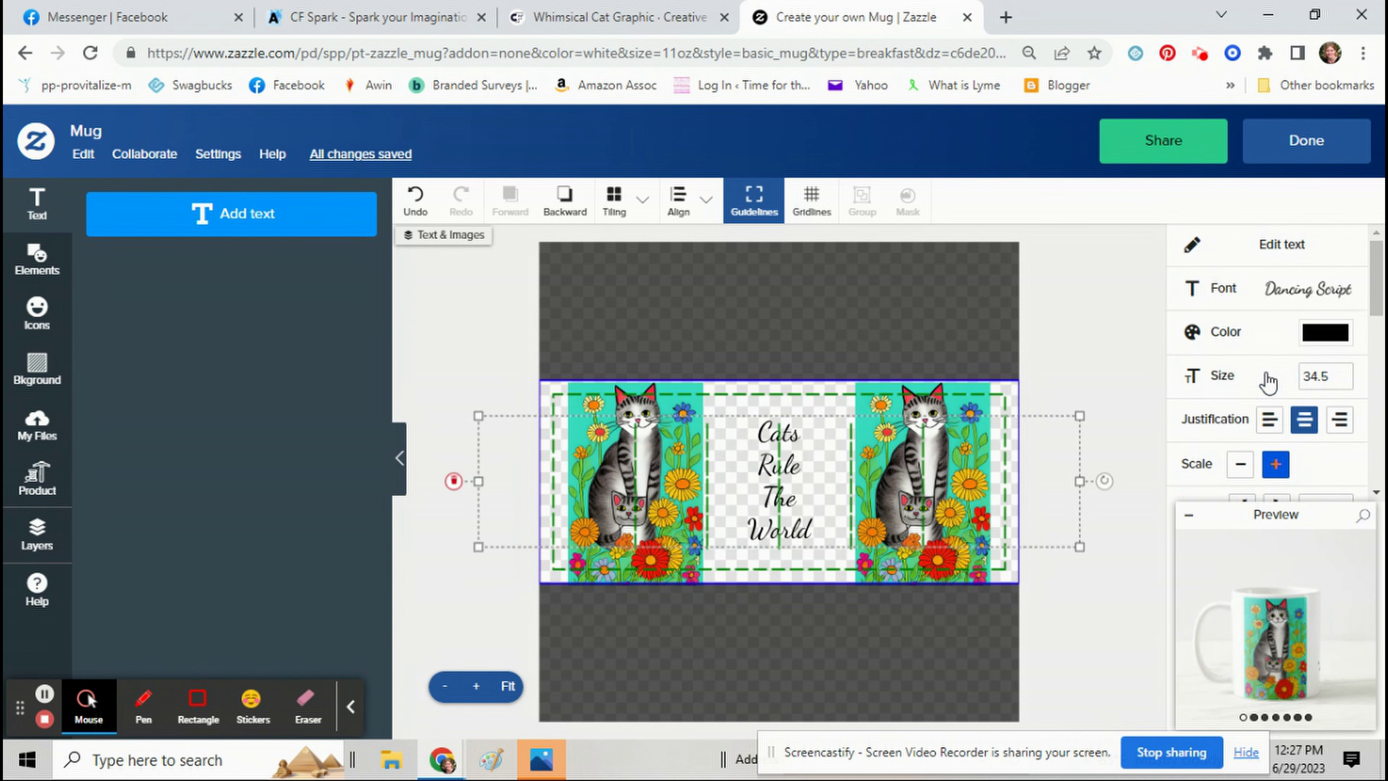
# Set the text font to Englebert after trying Demonius.
pyautogui.click(1297, 303)
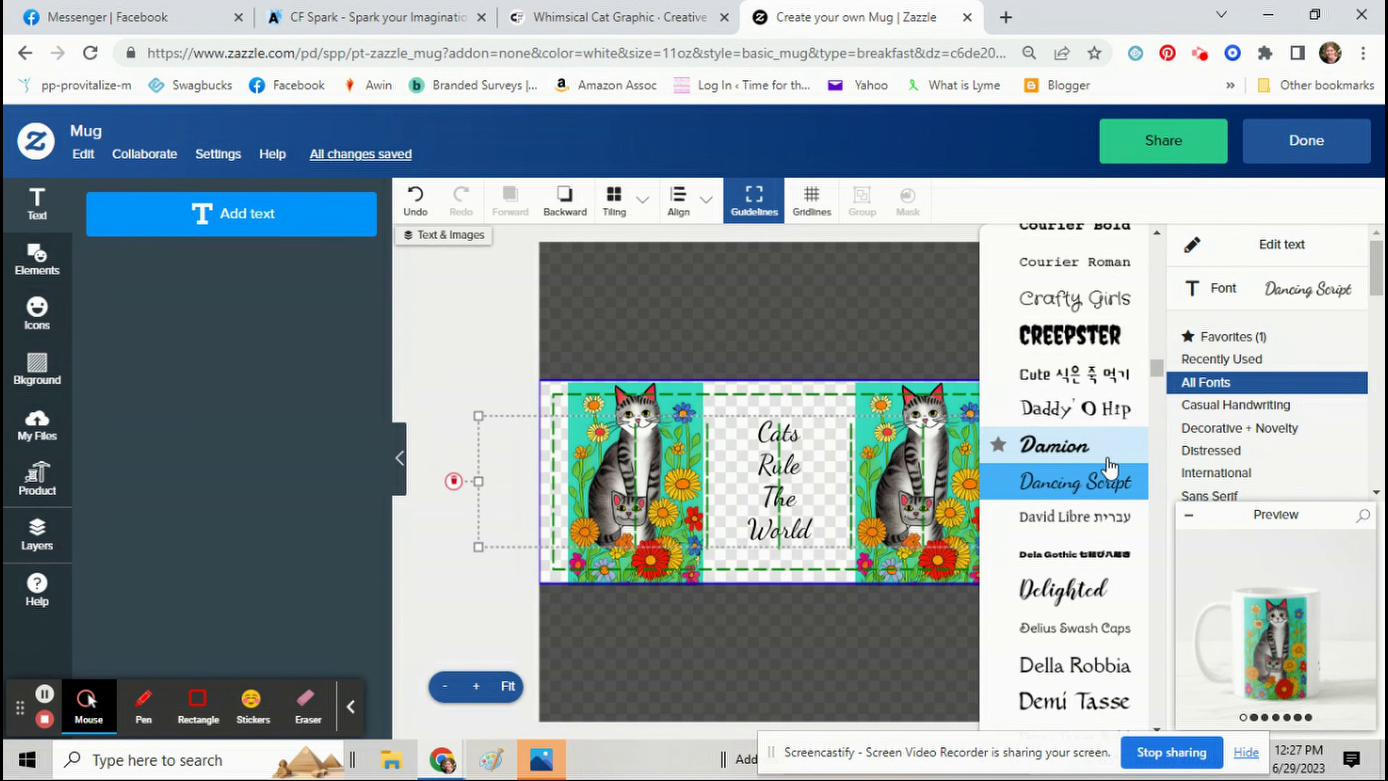
pyautogui.scroll(-5, 1104, 481)
pyautogui.click(1088, 520)
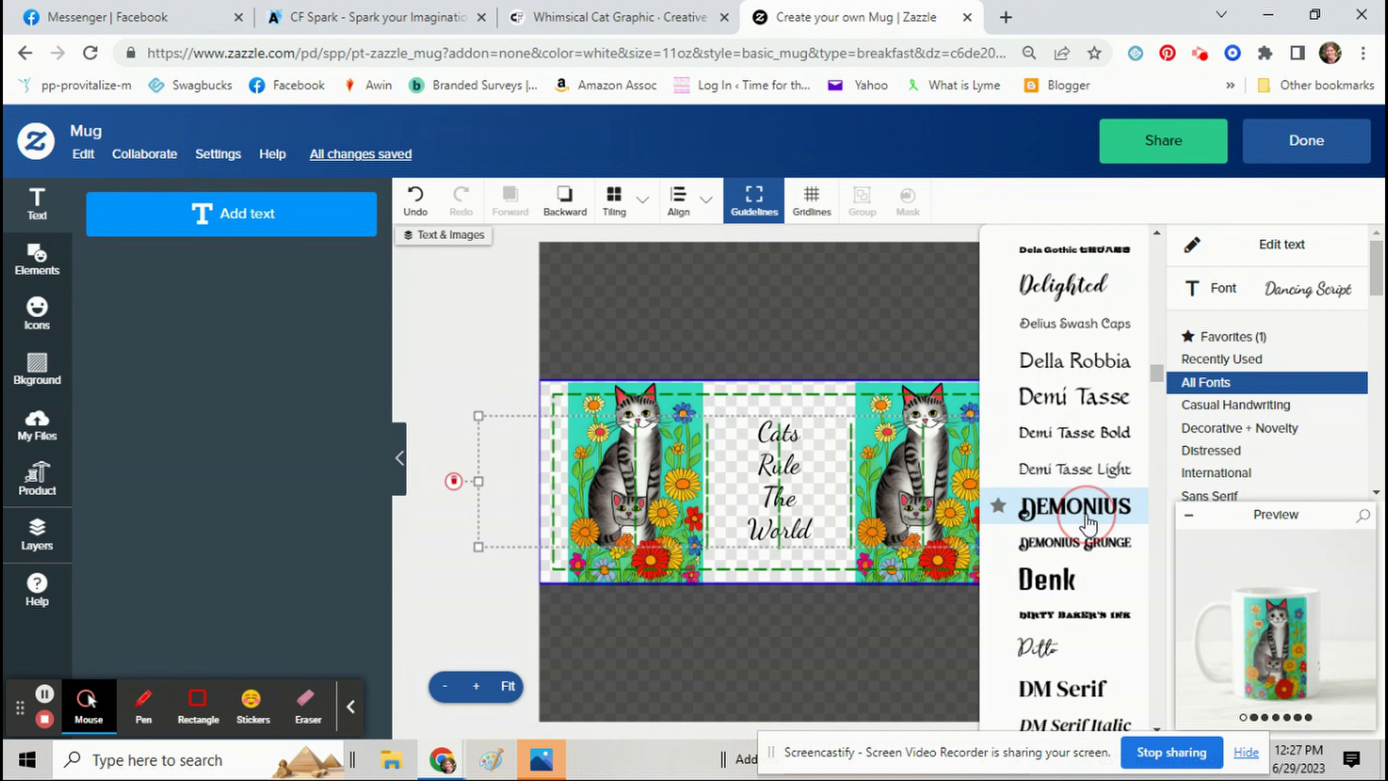
pyautogui.scroll(-6, 1088, 522)
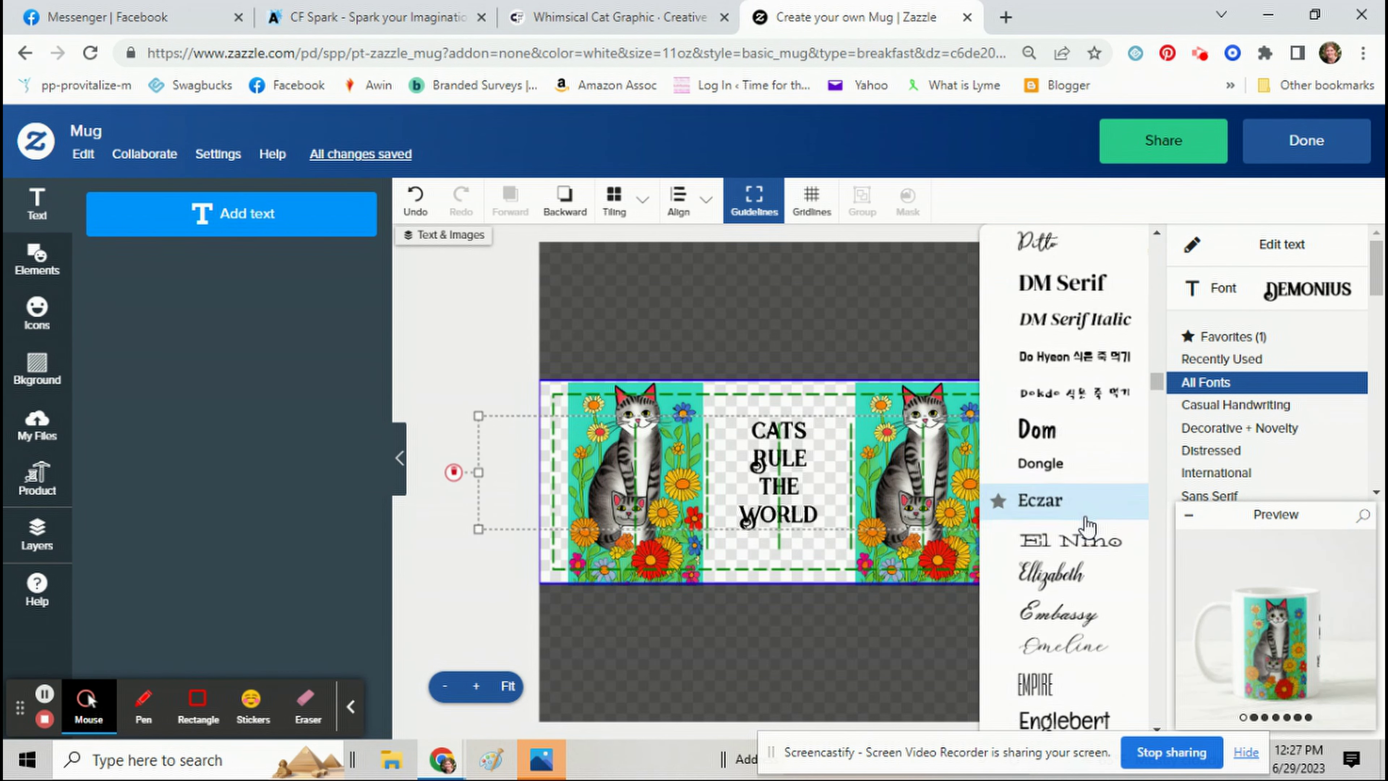
pyautogui.scroll(-5, 1087, 525)
pyautogui.click(1082, 528)
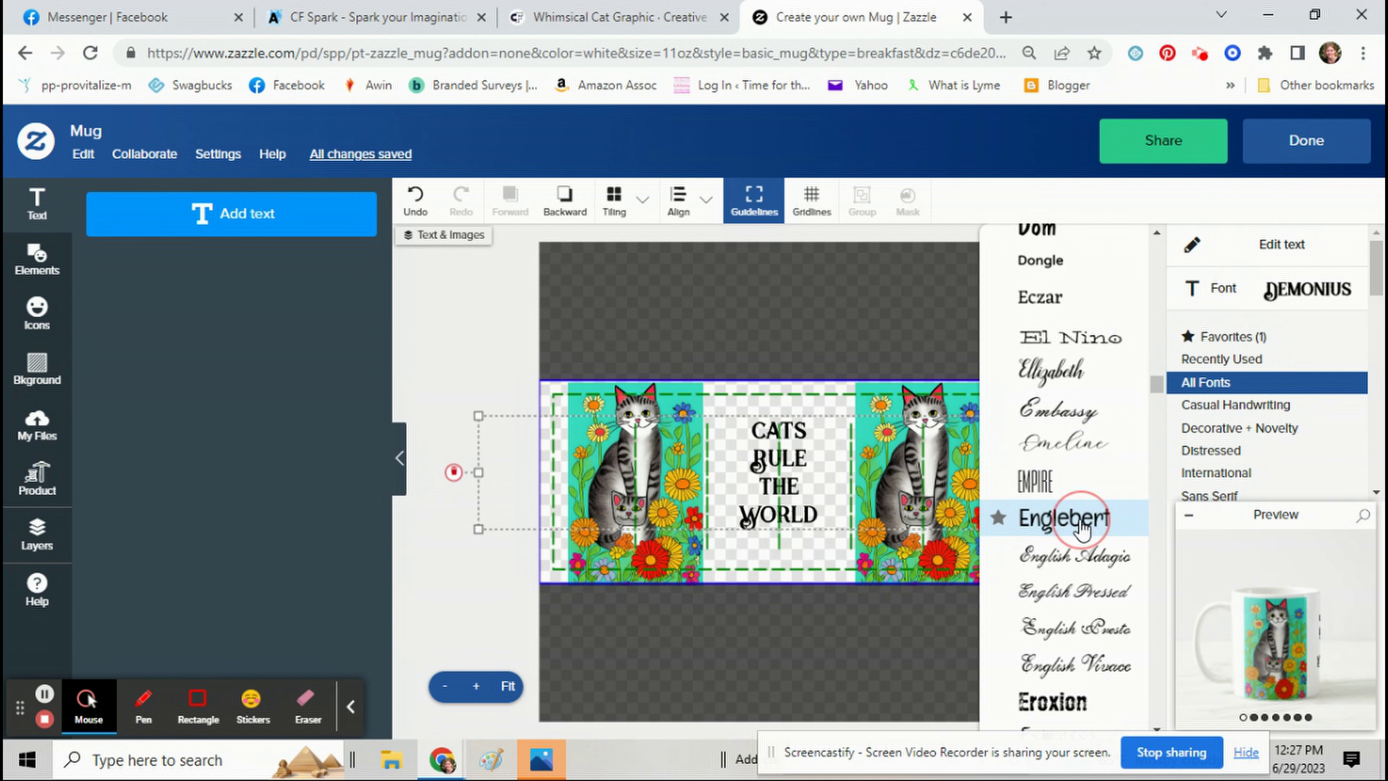
pyautogui.scroll(-7, 1082, 528)
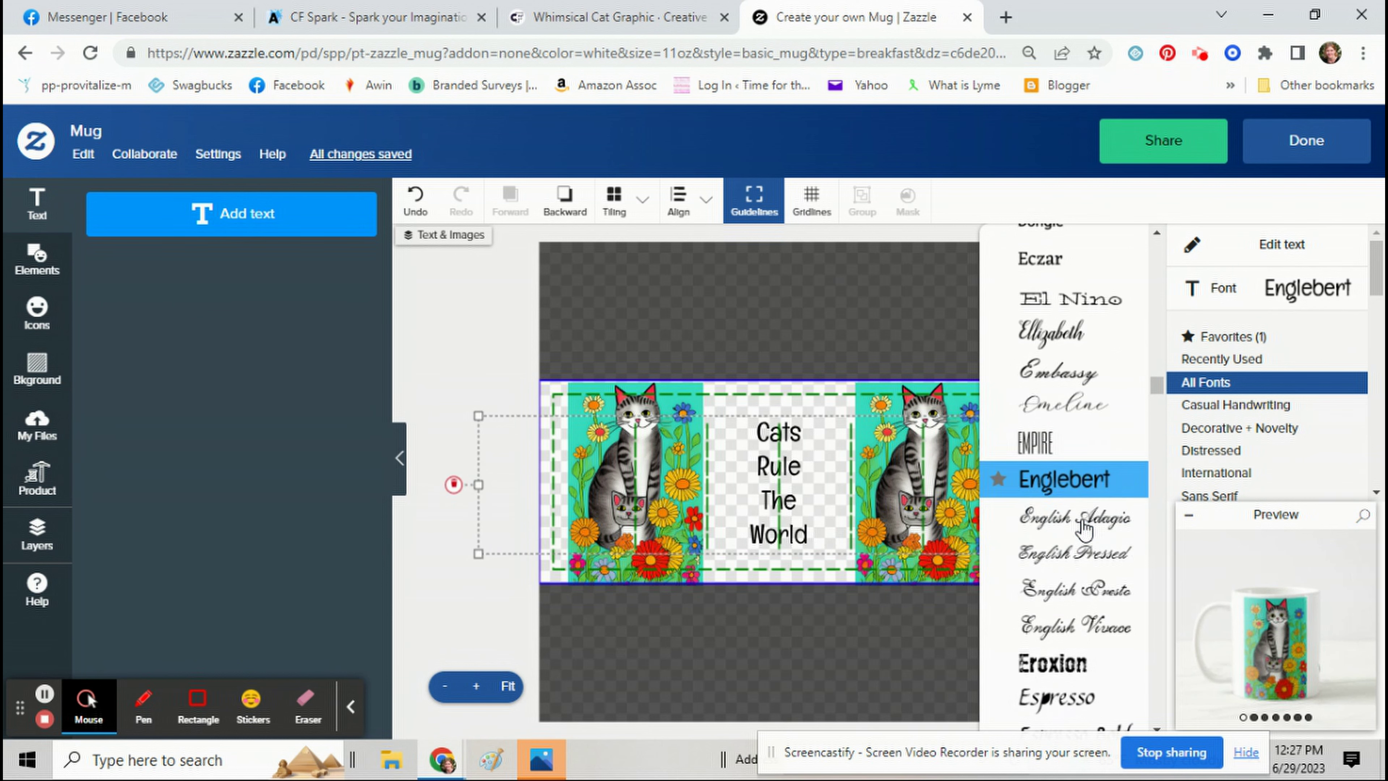
pyautogui.click(1291, 696)
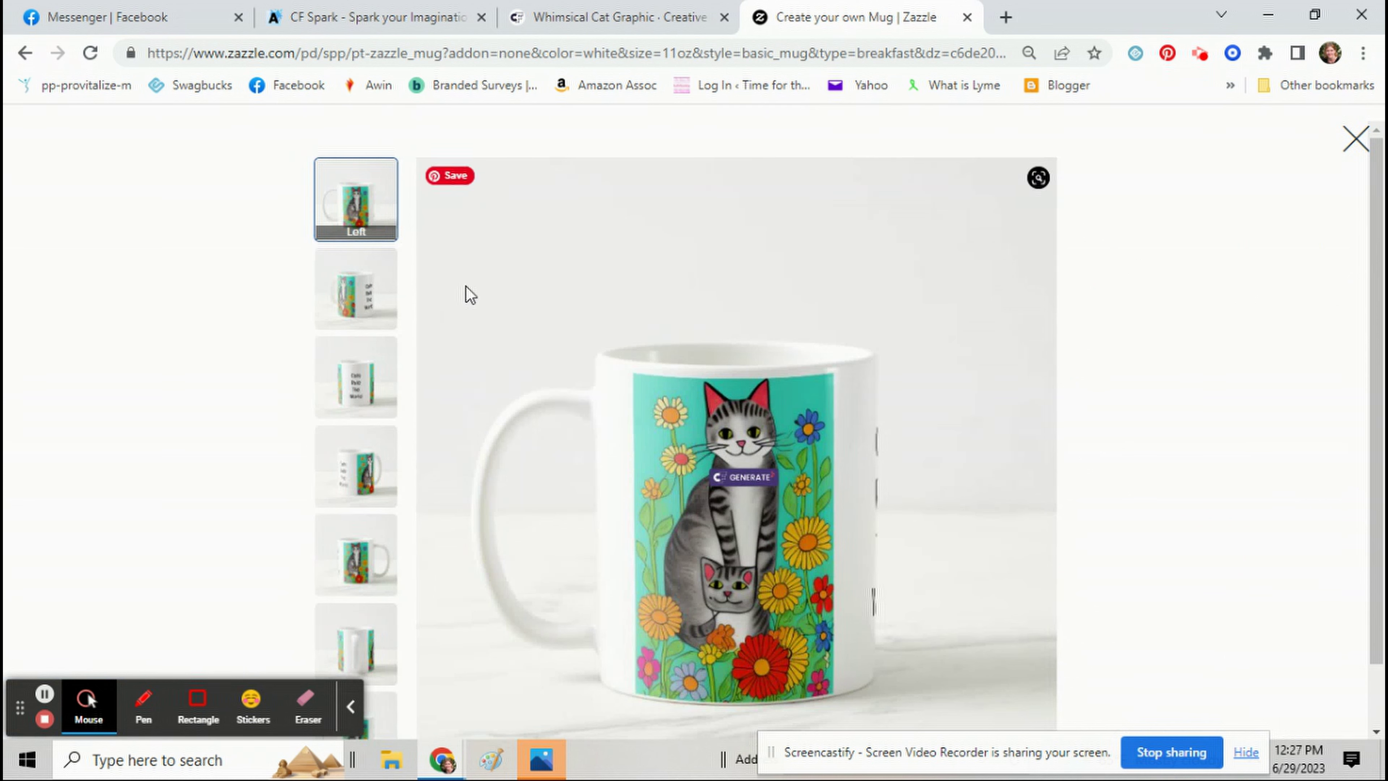
# Check the mug's front-left, head-on and front-right previews, nudge the text up to centre it, and finish the design.
pyautogui.click(351, 303)
pyautogui.click(353, 390)
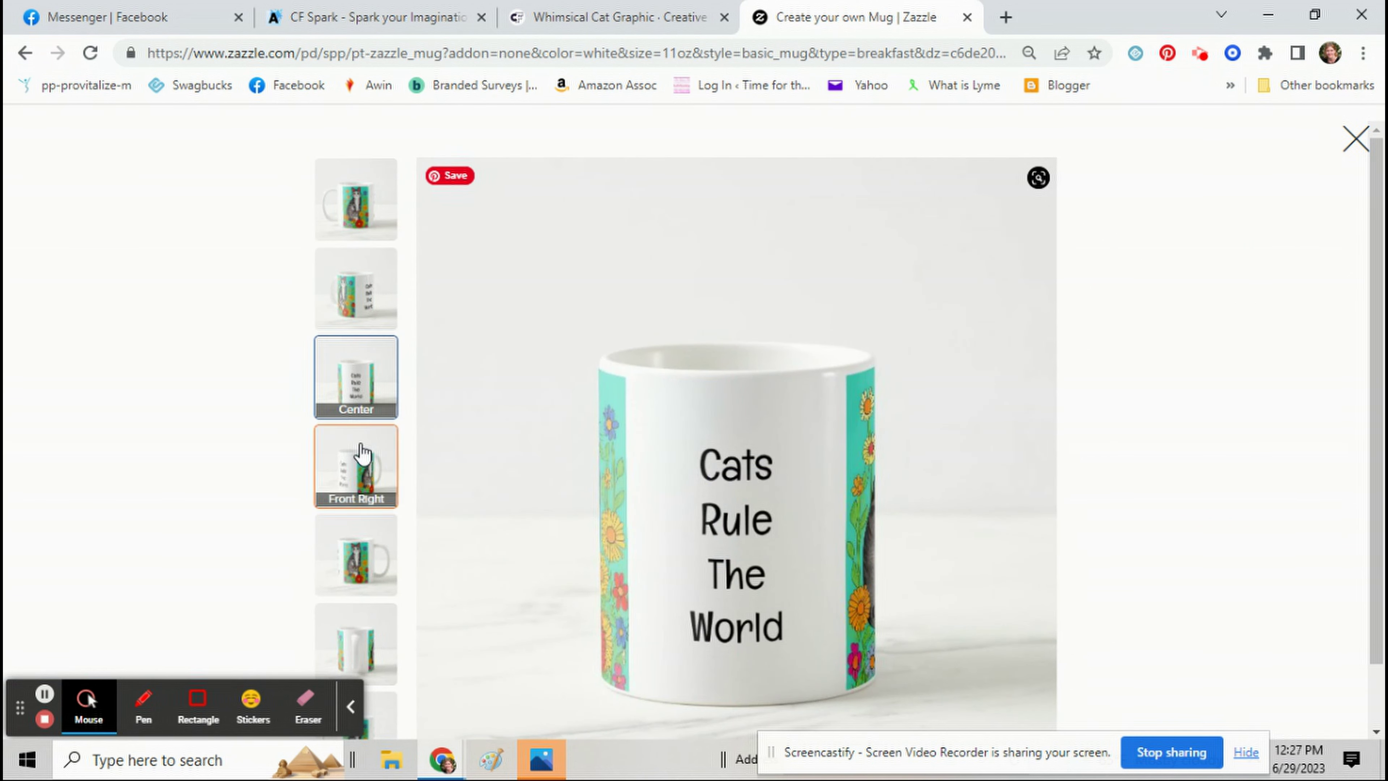
pyautogui.click(355, 471)
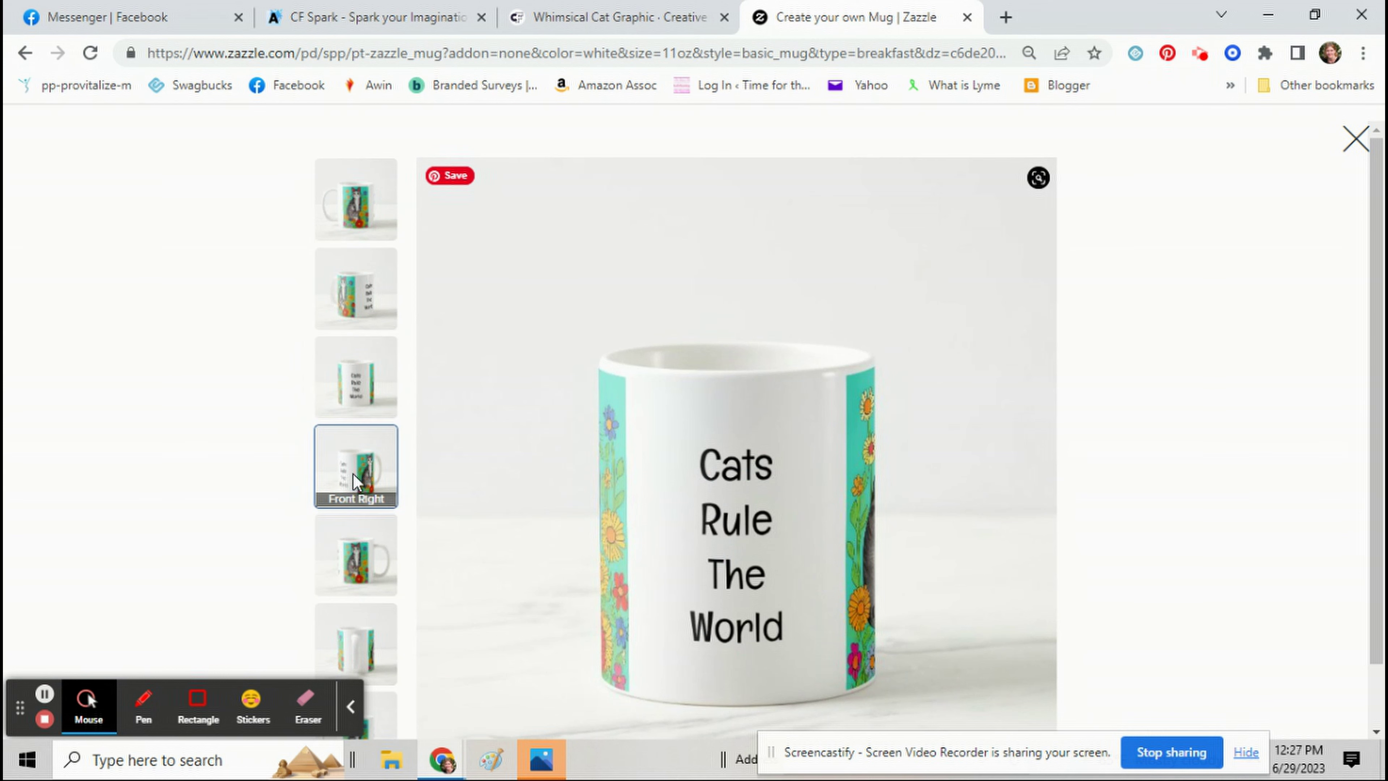
pyautogui.click(1304, 417)
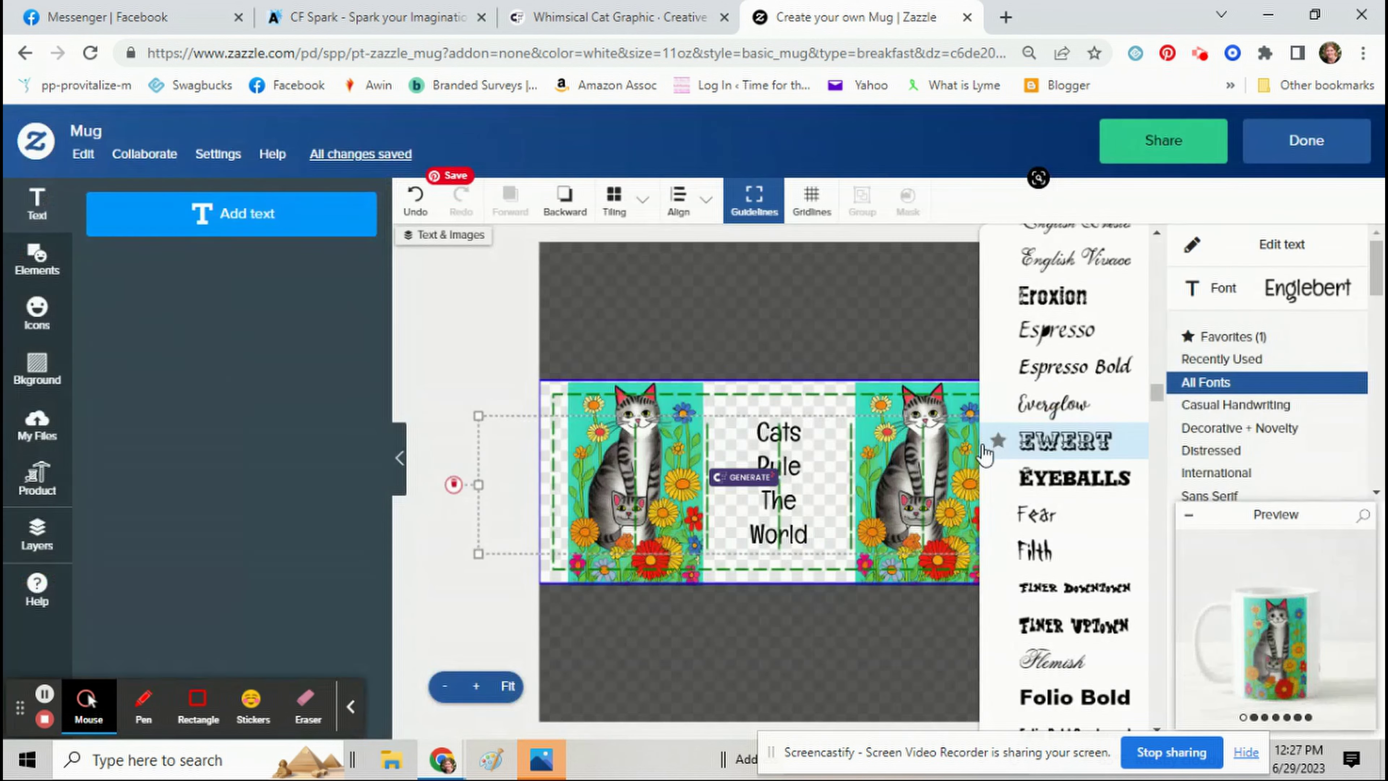
pyautogui.moveTo(803, 490); pyautogui.dragTo(818, 485)
pyautogui.click(1306, 141)
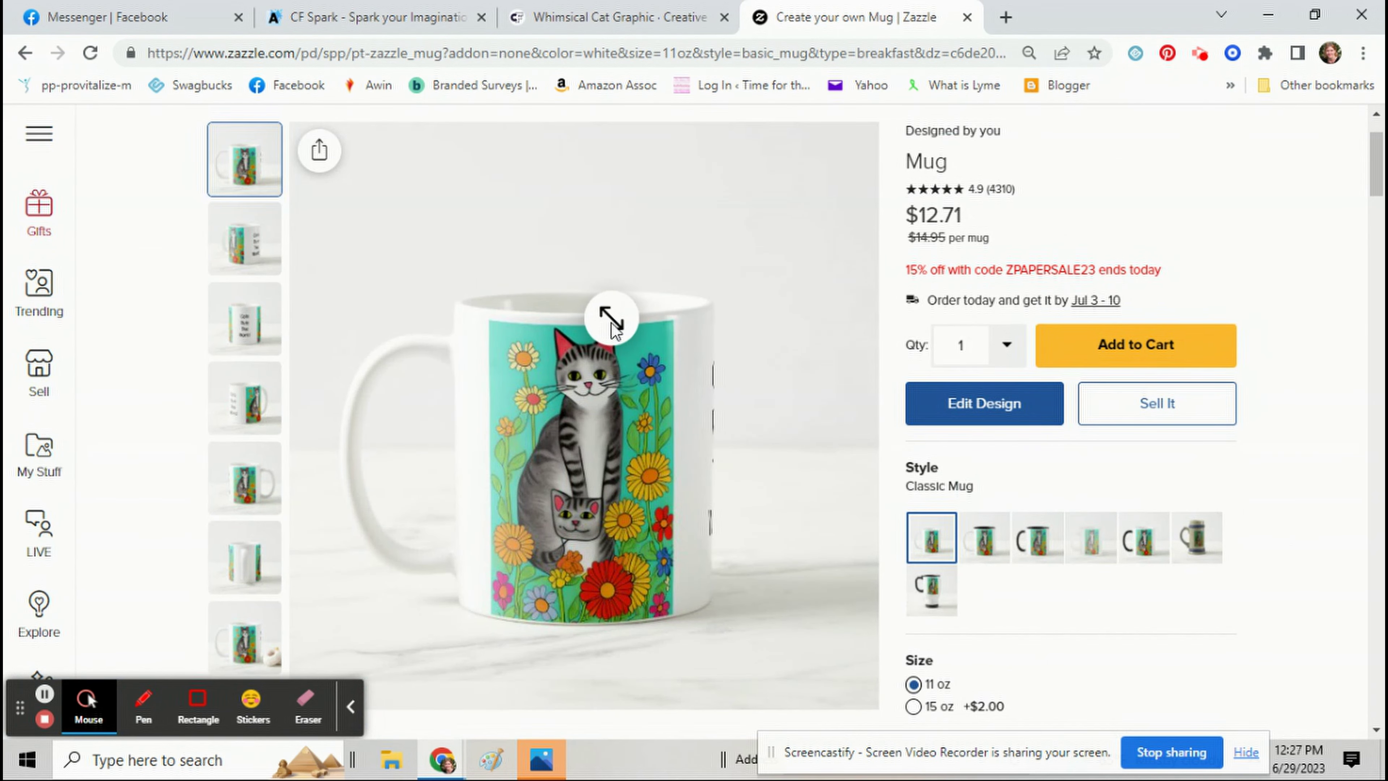
# Browse the finished mug's product views, then start listing it with Sell It.
pyautogui.click(244, 329)
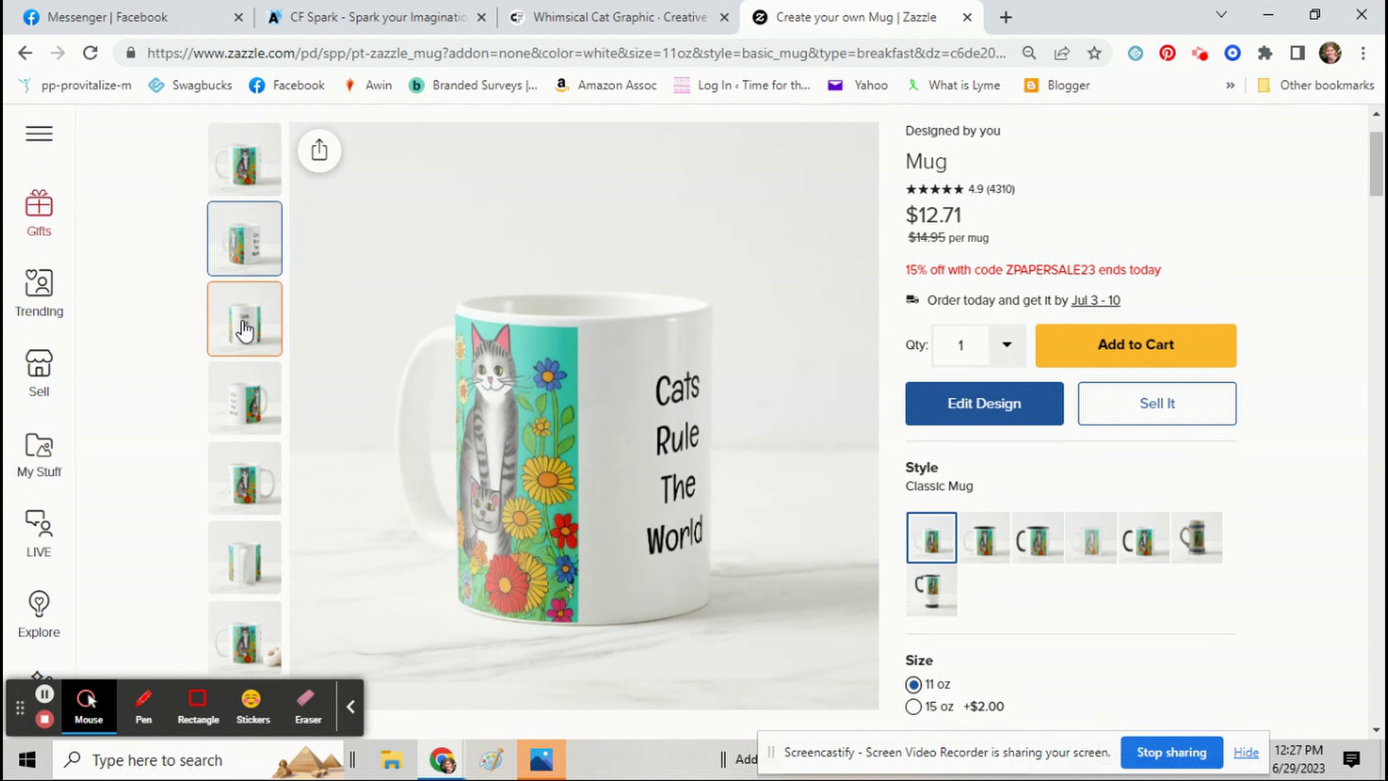
pyautogui.click(239, 403)
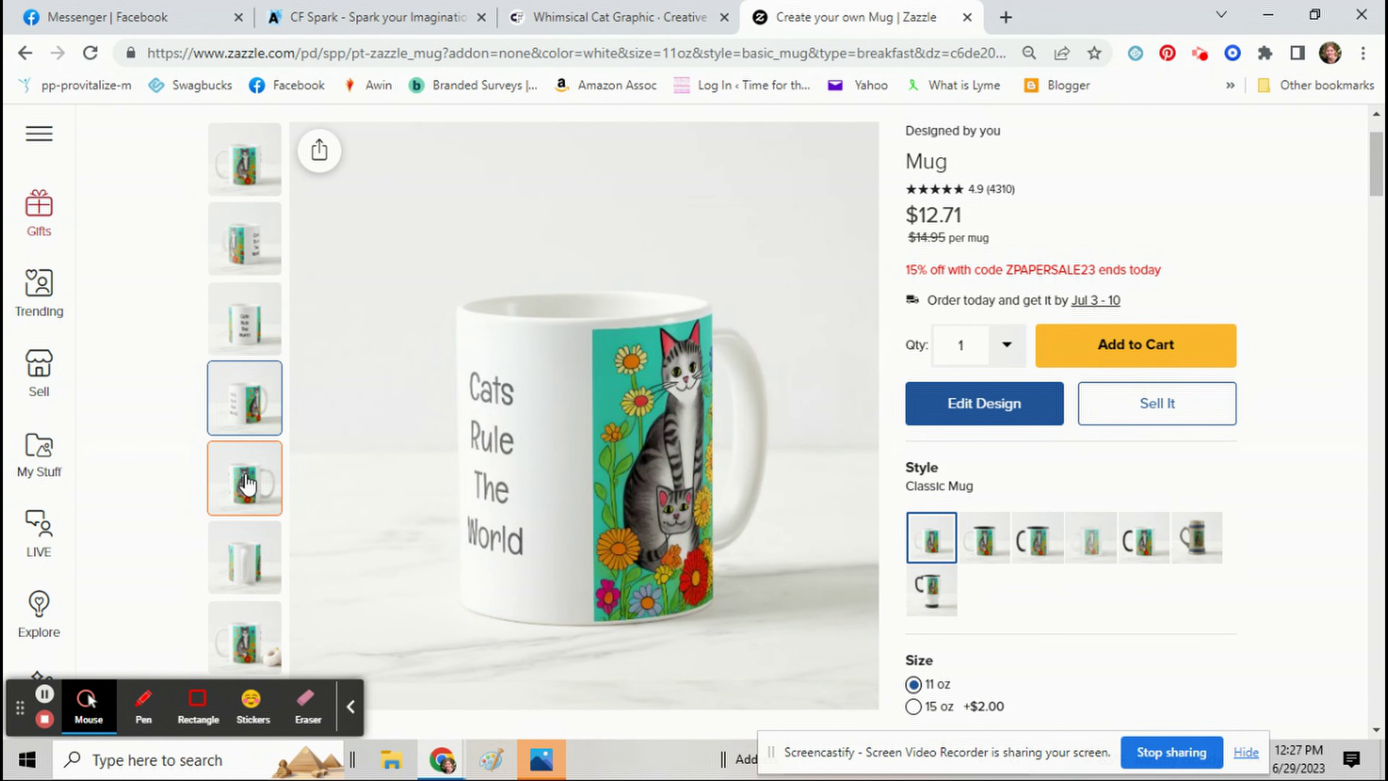
pyautogui.click(245, 480)
pyautogui.click(248, 558)
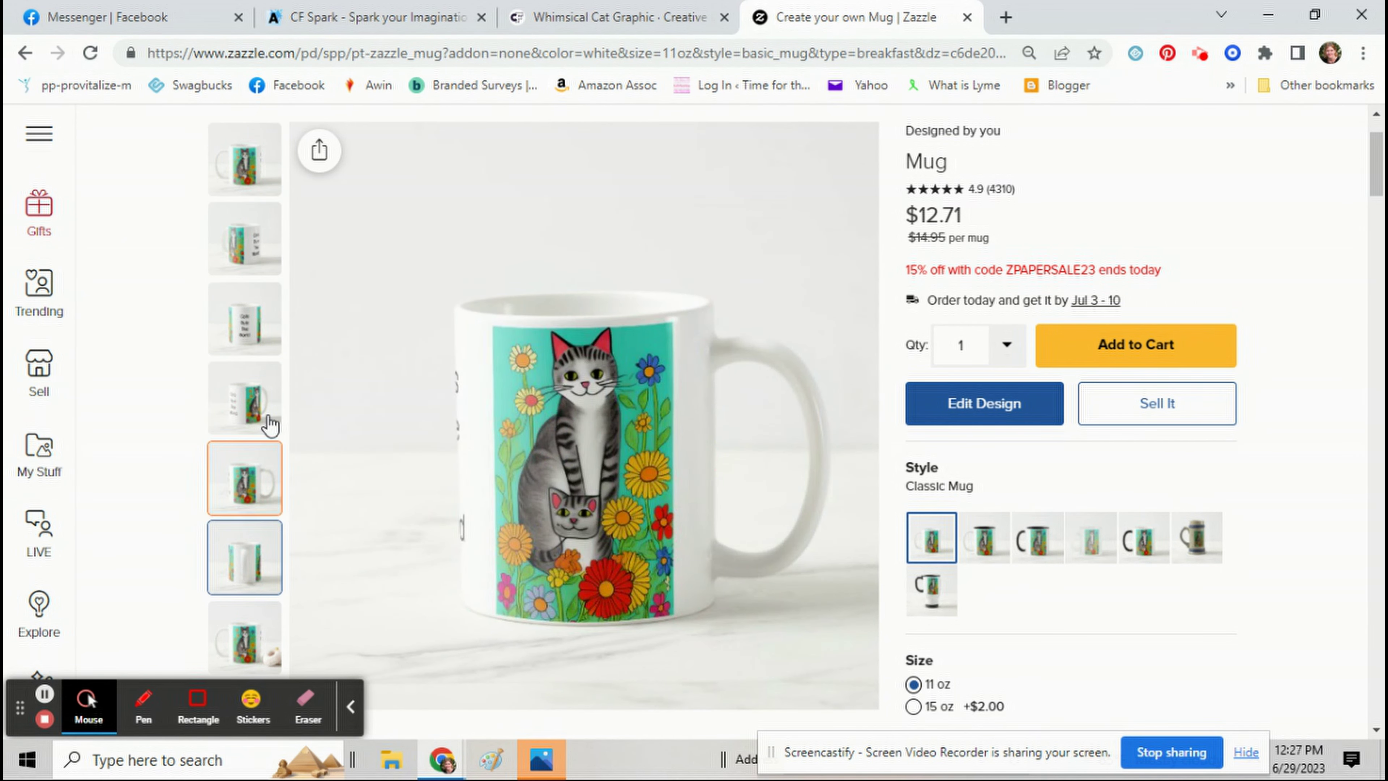
pyautogui.click(249, 165)
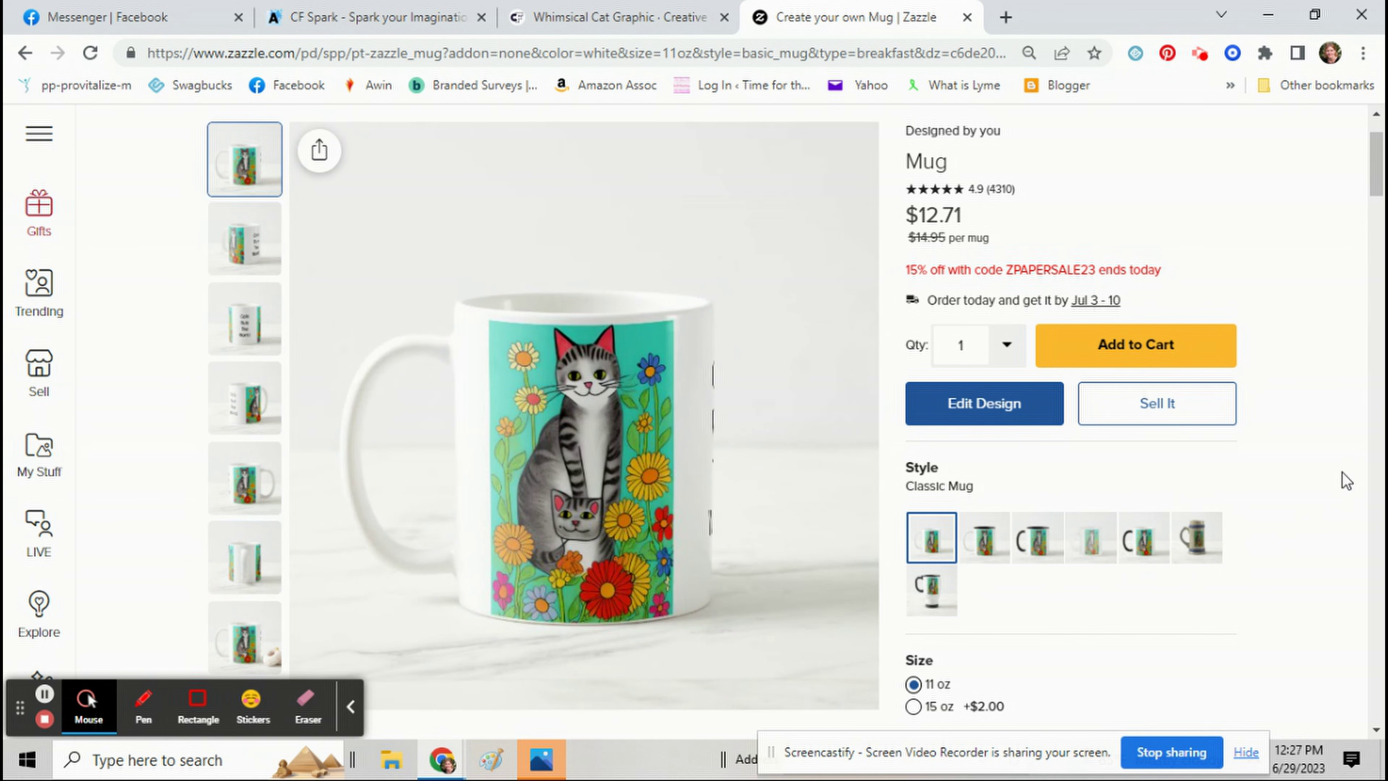
pyautogui.click(1166, 407)
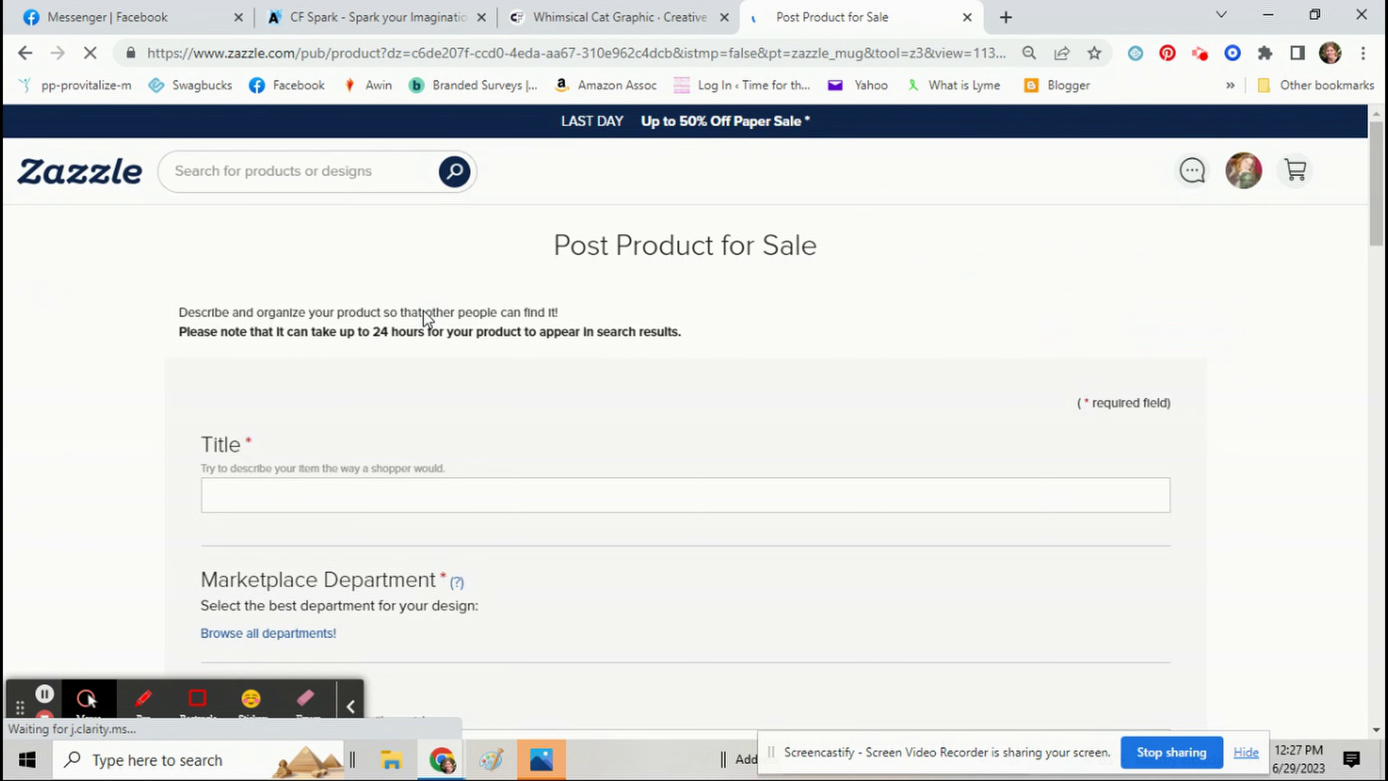
# Title the listing 'Cute Whimsical Folk Art Cat and Kitten Quote Coffee Mug' in the Mugs & Cups department.
pyautogui.scroll(-3, 251, 409)
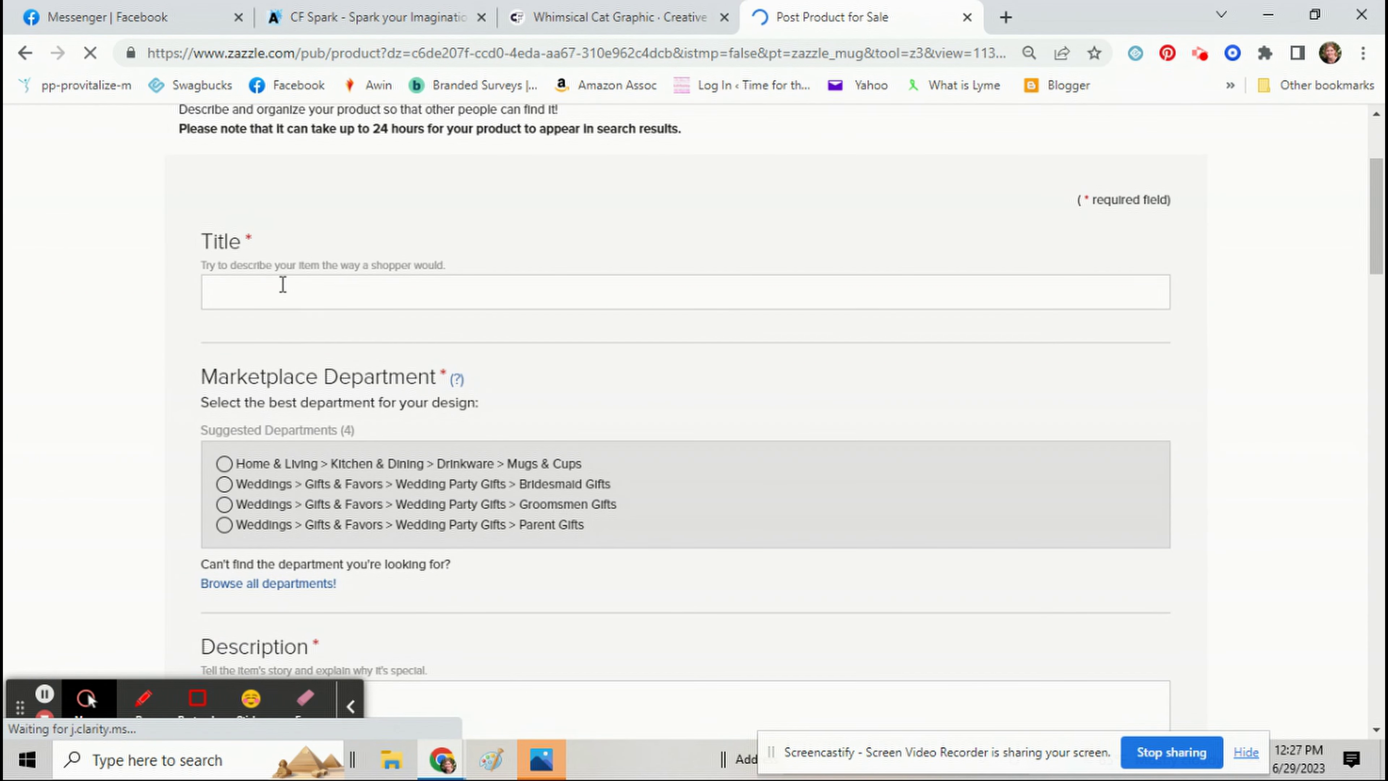
pyautogui.click(238, 297)
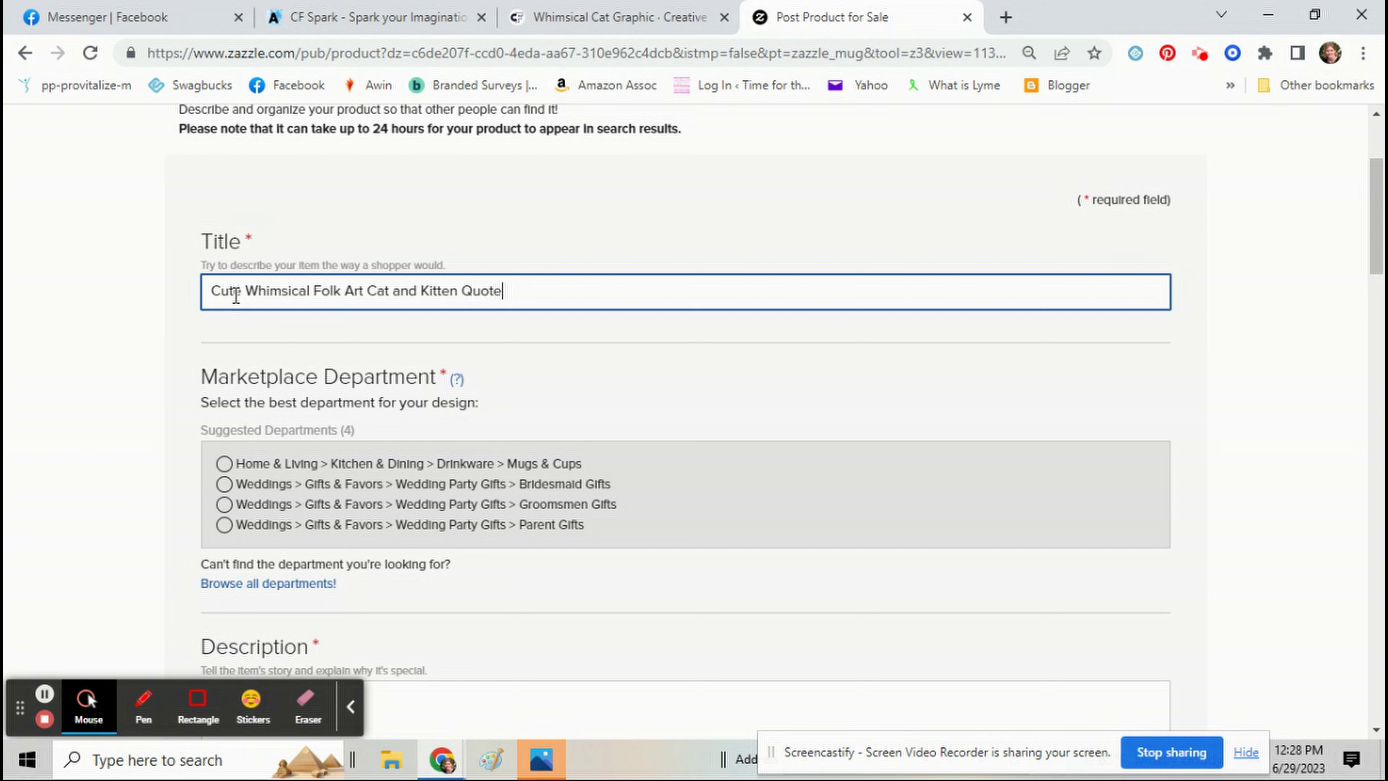
pyautogui.scroll(-2, 394, 328)
pyautogui.click(304, 362)
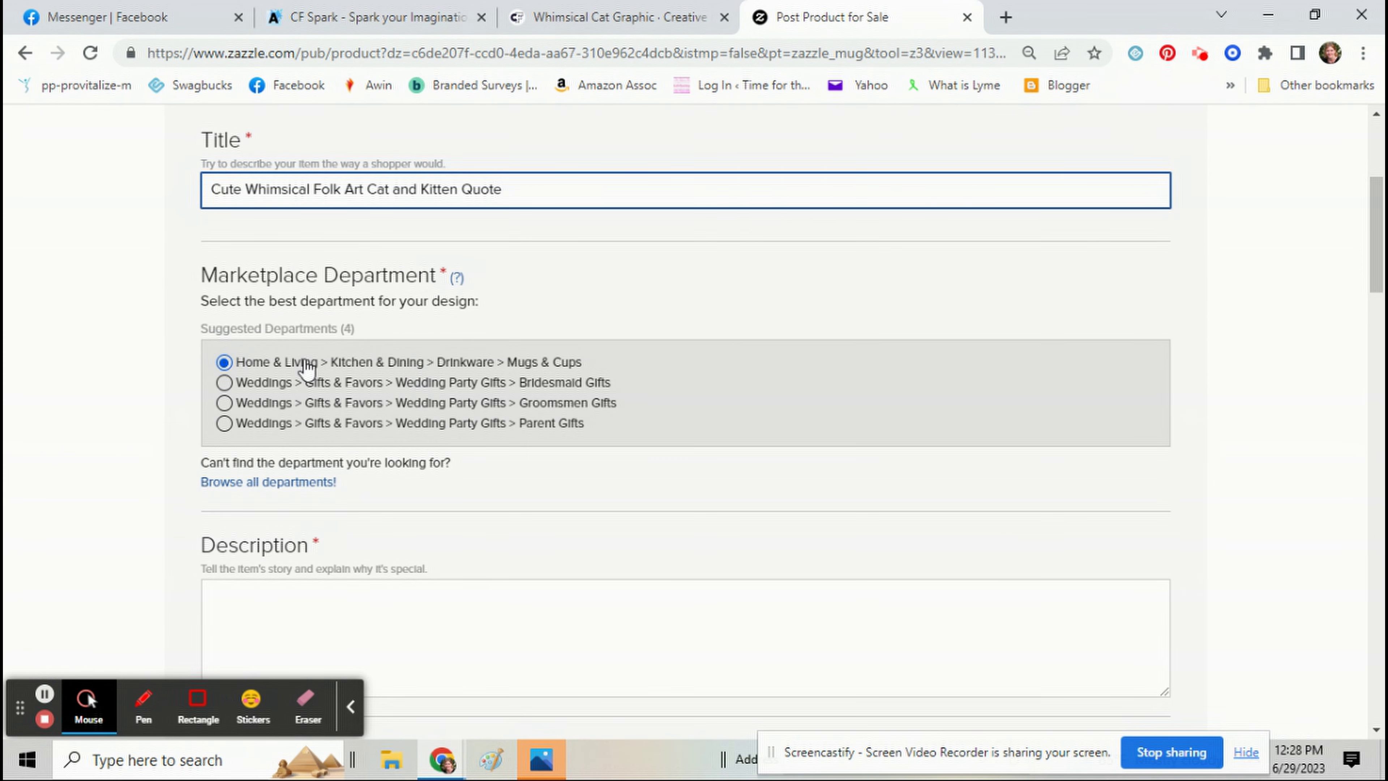
pyautogui.scroll(-2, 276, 372)
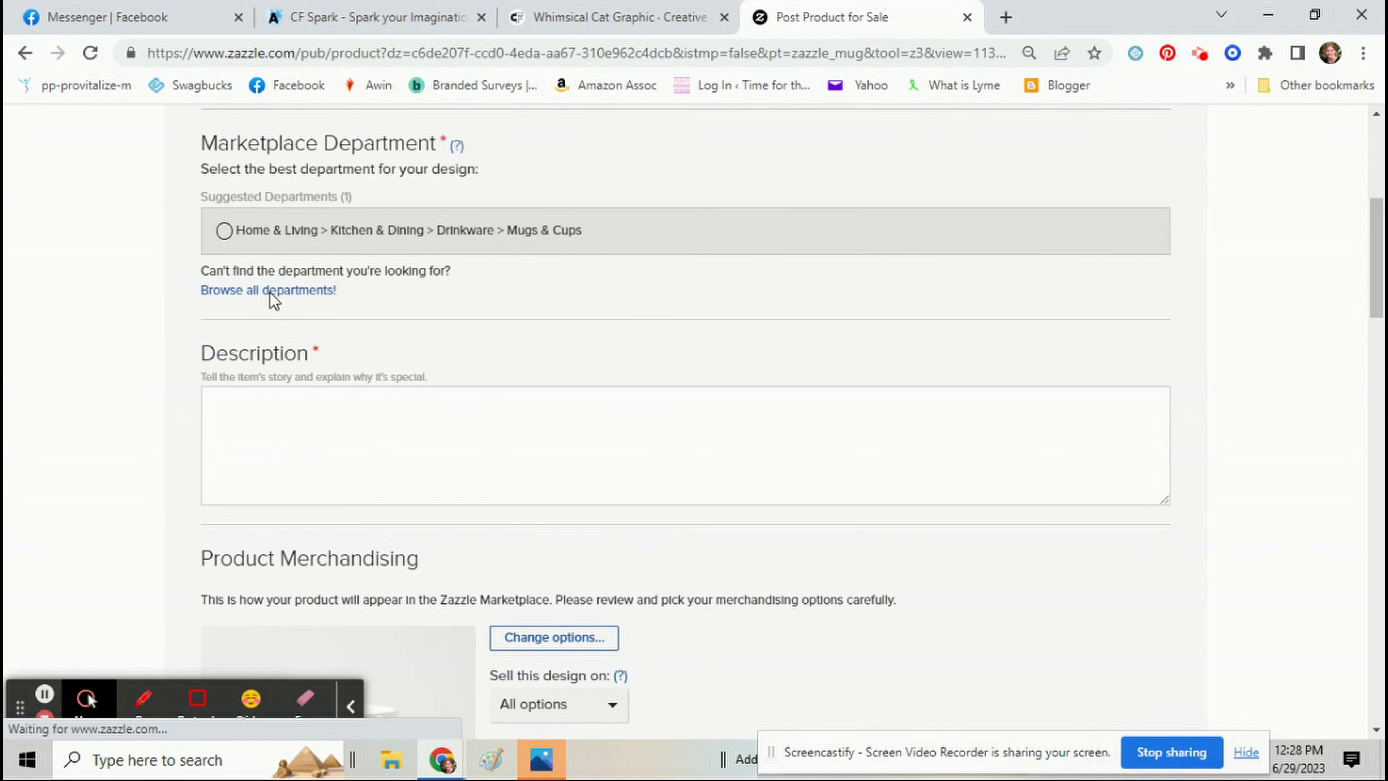
pyautogui.click(264, 236)
# Begin writing the product description.
pyautogui.click(266, 355)
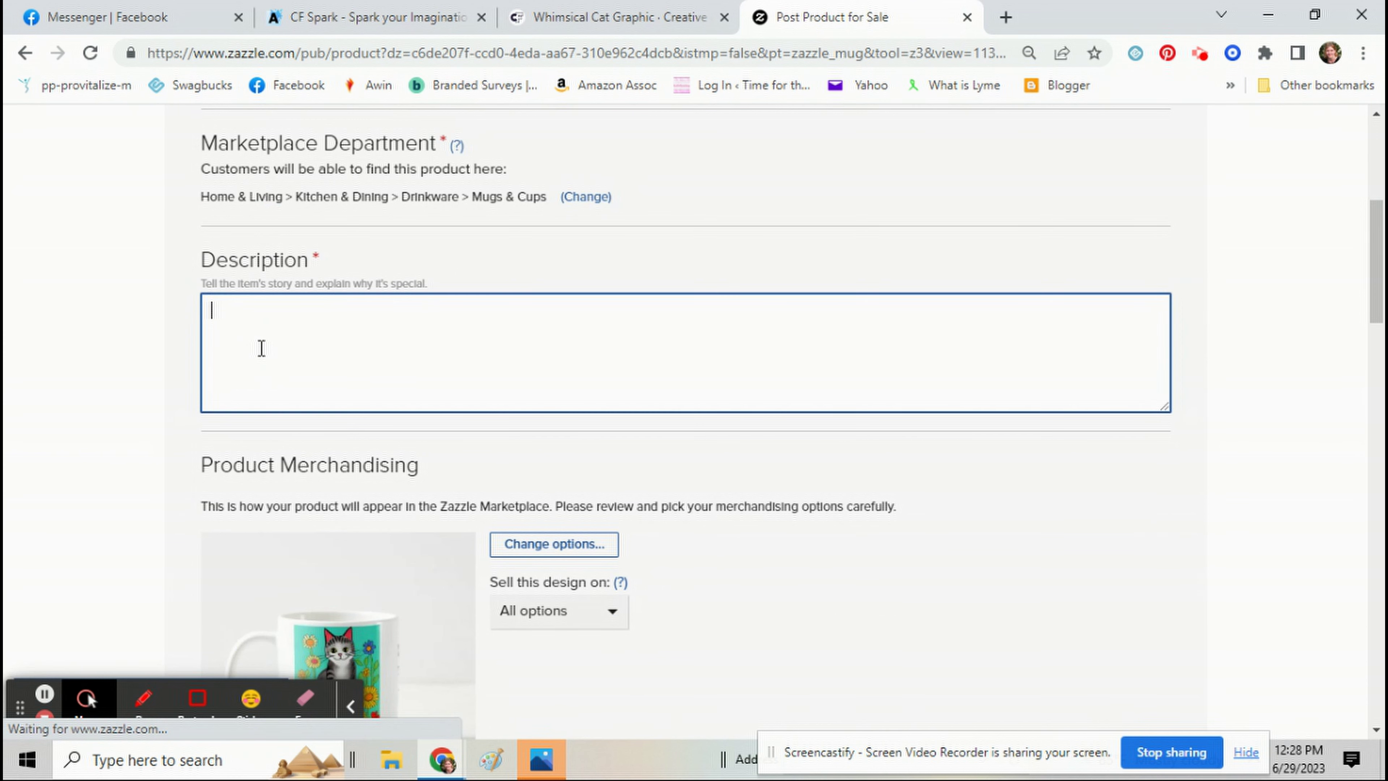
pyautogui.scroll(2, 256, 342)
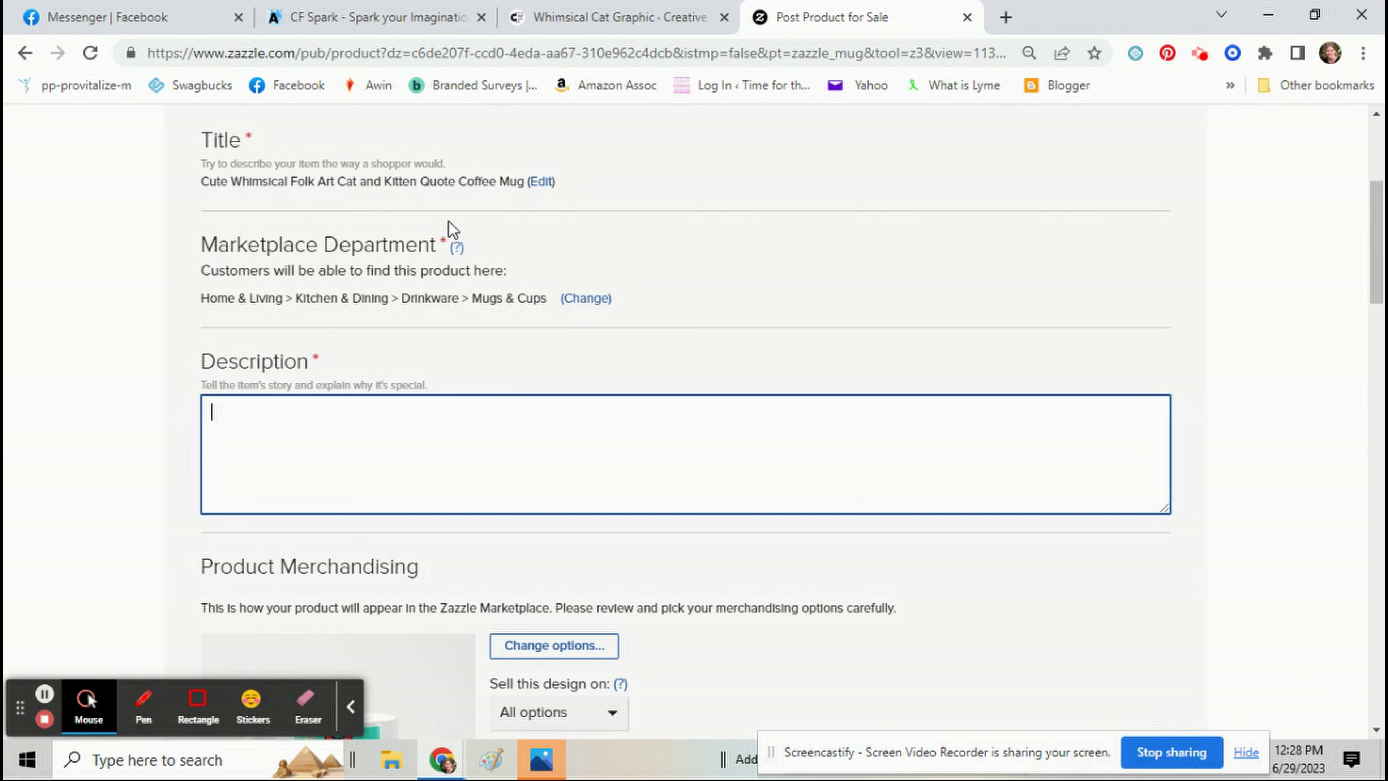
pyautogui.click(301, 418)
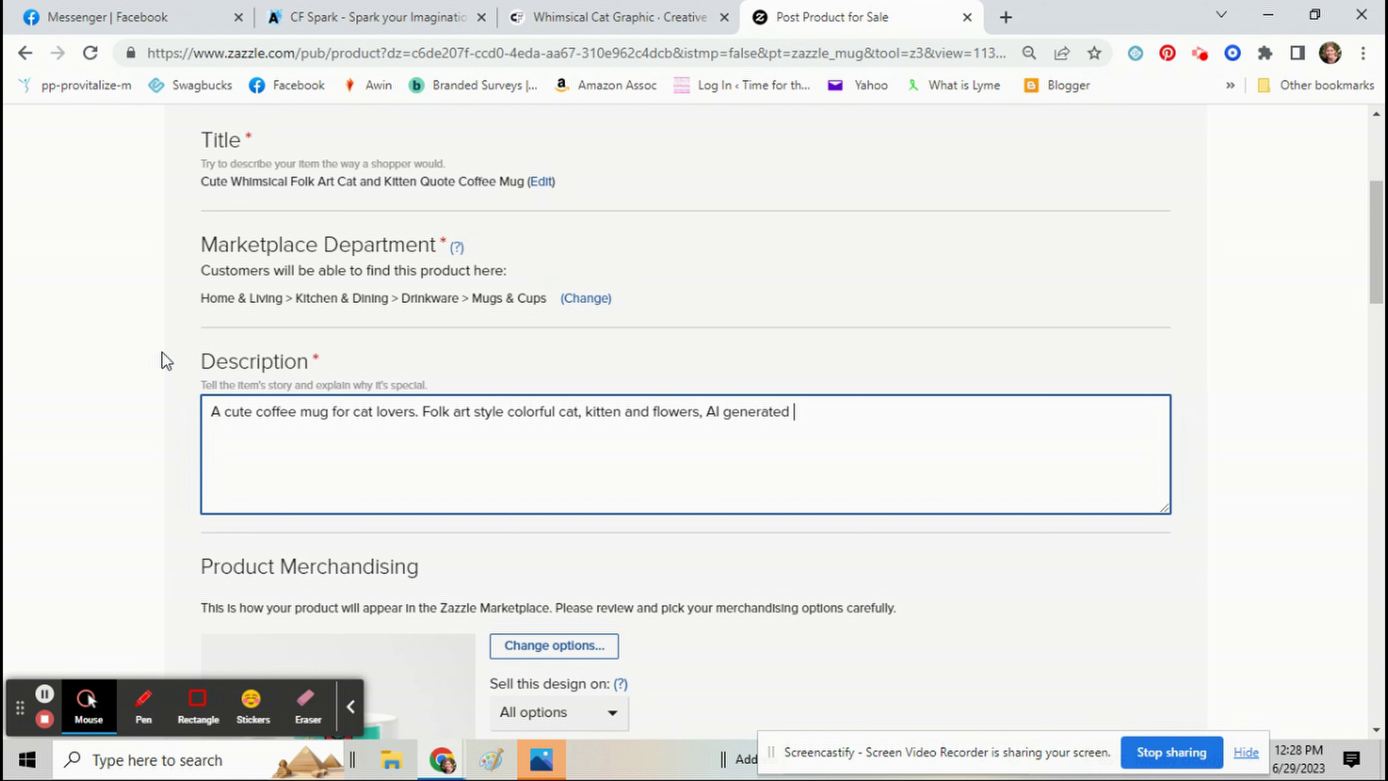
# Complete the description: 'A cute coffee mug for cat lovers. Folk art style colorful cat, kitten and flowers, AI generated artwork.'.
pyautogui.write('artwork. generativecontent')
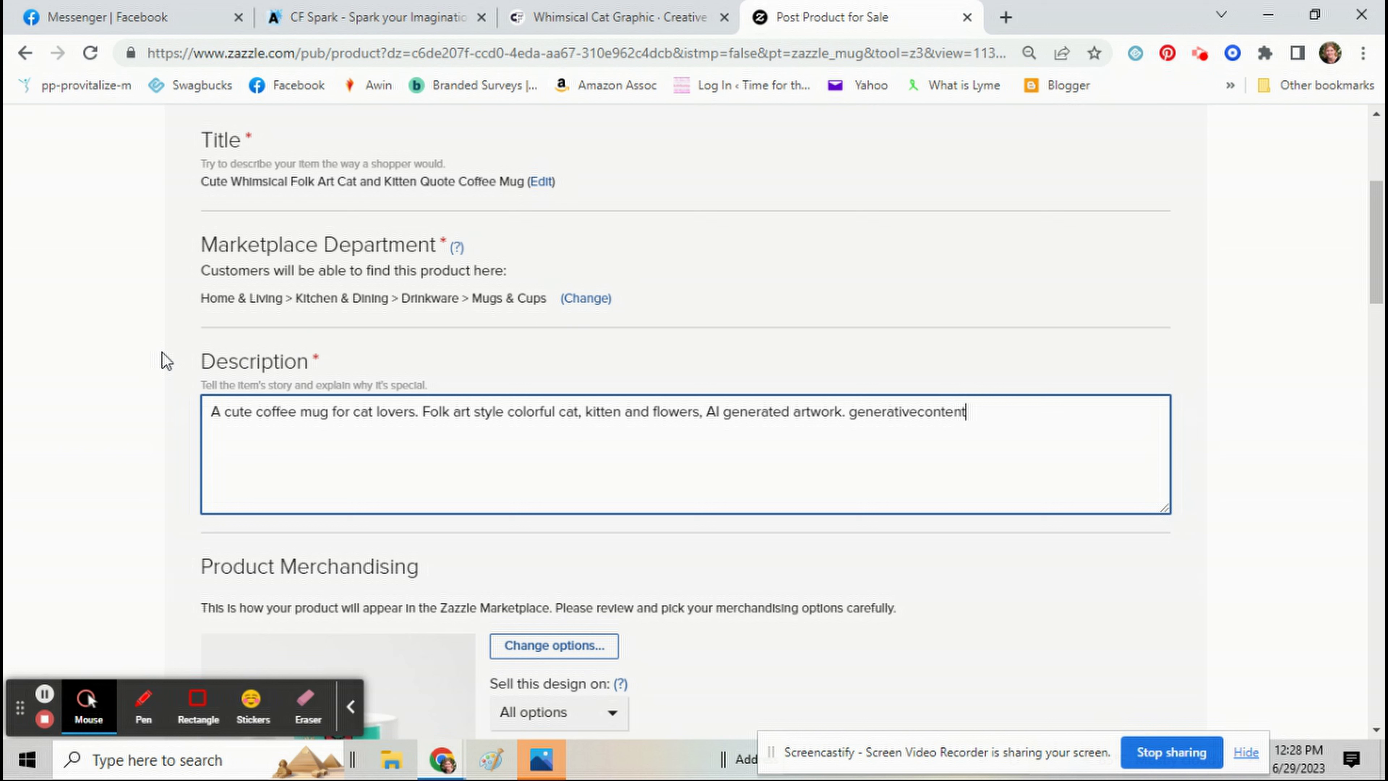
pyautogui.scroll(-2, 217, 357)
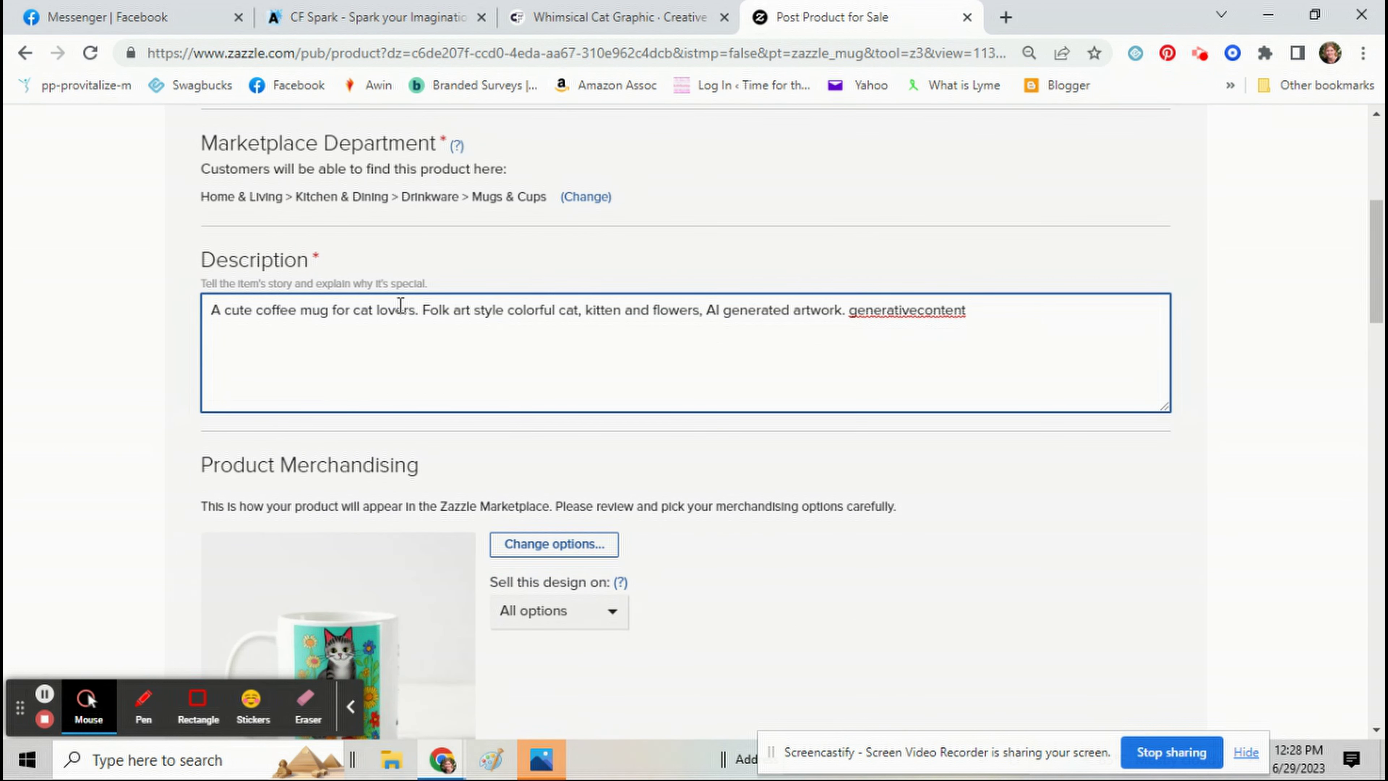
pyautogui.scroll(-12, 401, 305)
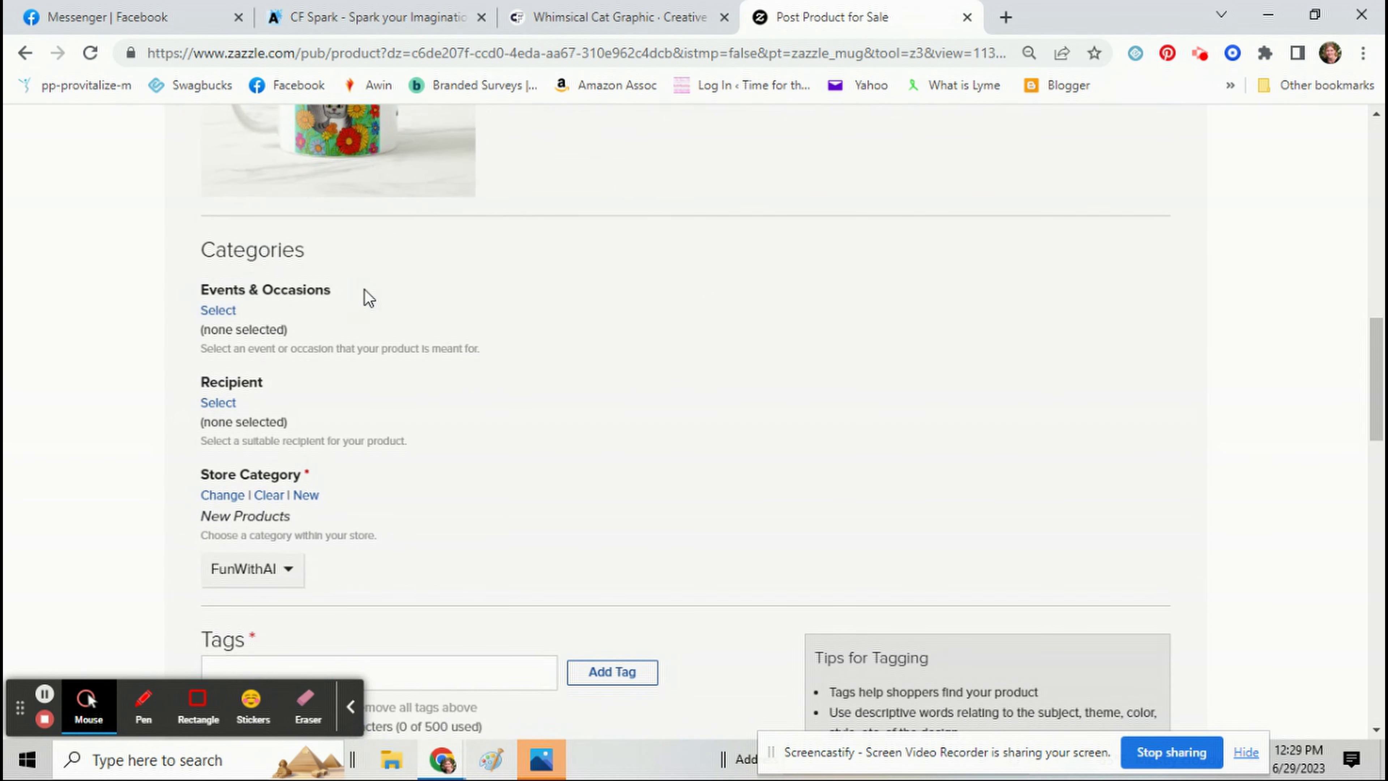
pyautogui.scroll(6, 365, 290)
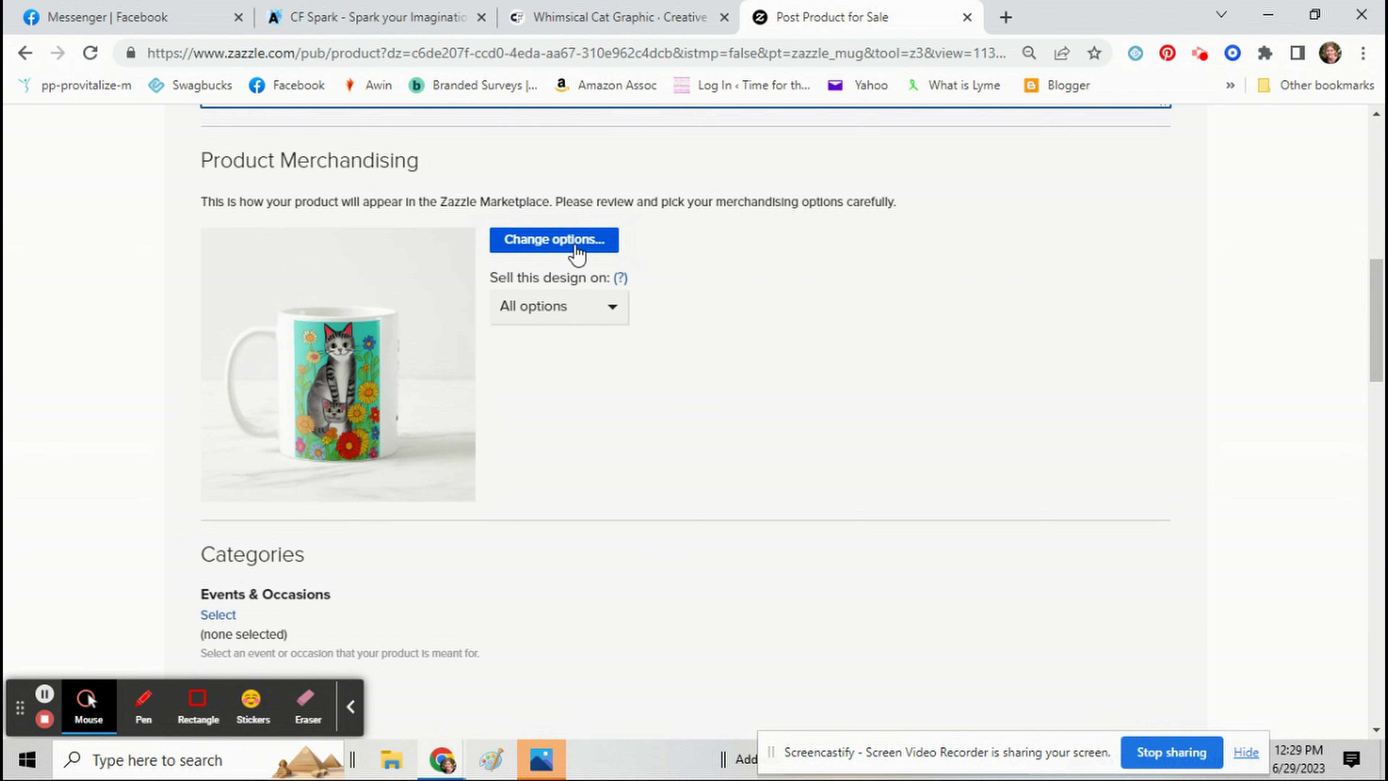
# Set the store category to Cartoon Animals and start the tags: cute cats, kitten, colorful flowers, folk art.
pyautogui.scroll(-5, 505, 412)
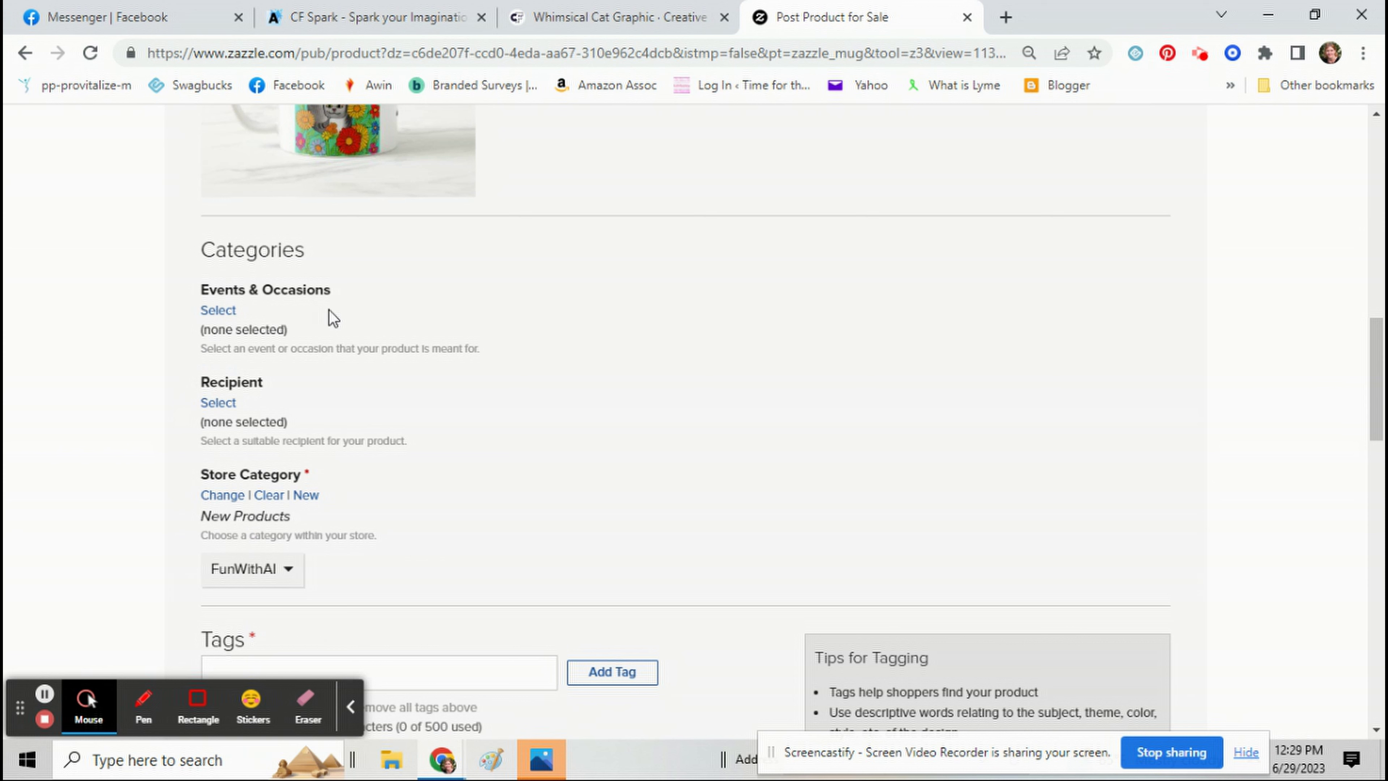
pyautogui.scroll(-4, 614, 341)
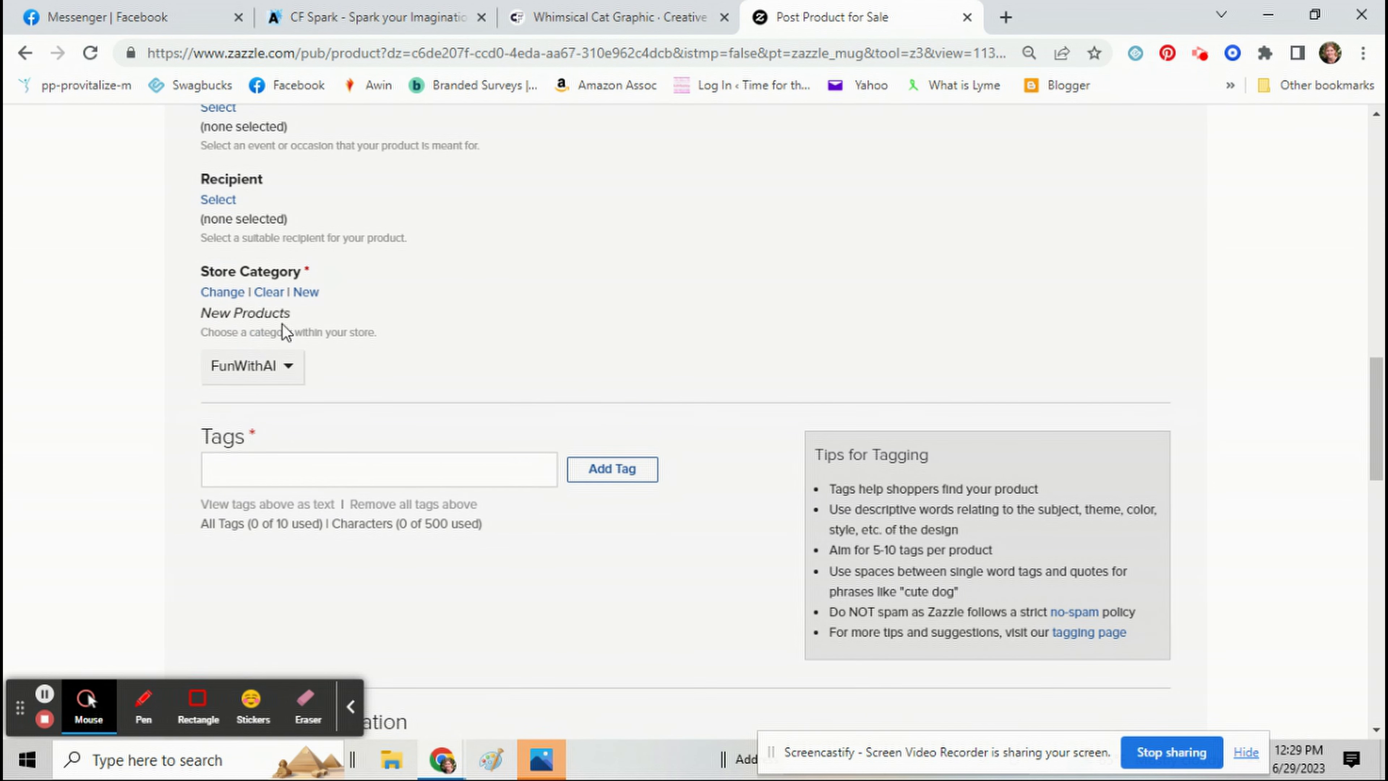
pyautogui.click(251, 373)
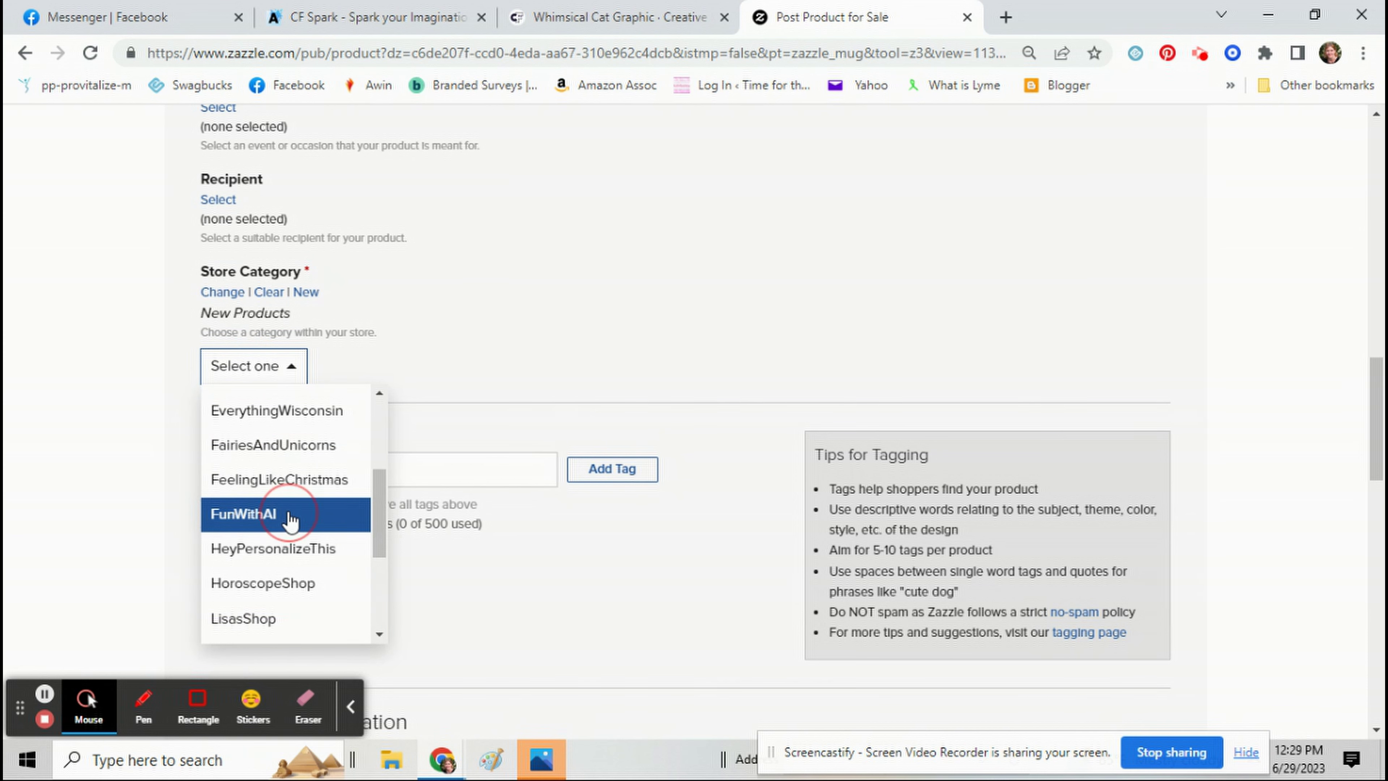
pyautogui.click(257, 515)
pyautogui.click(220, 295)
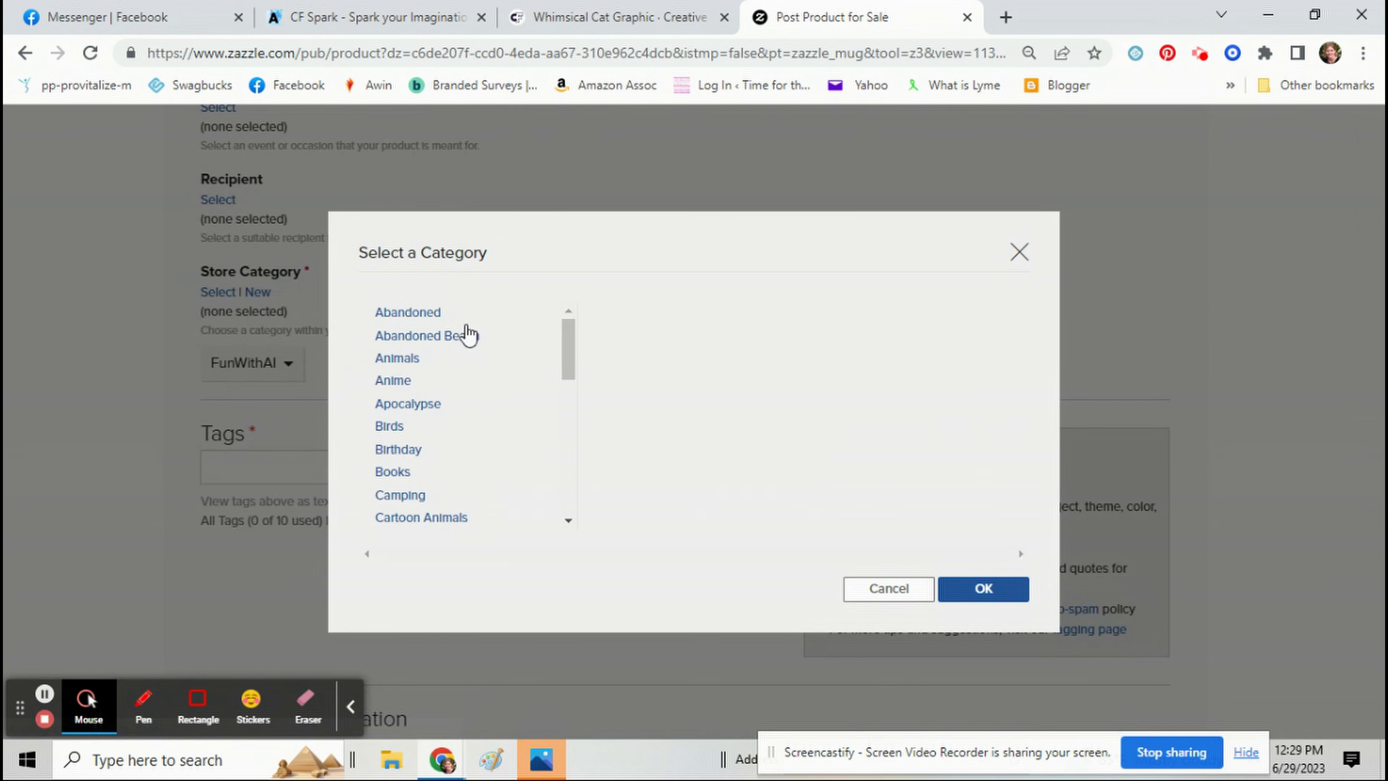
pyautogui.scroll(-2, 454, 407)
pyautogui.click(418, 416)
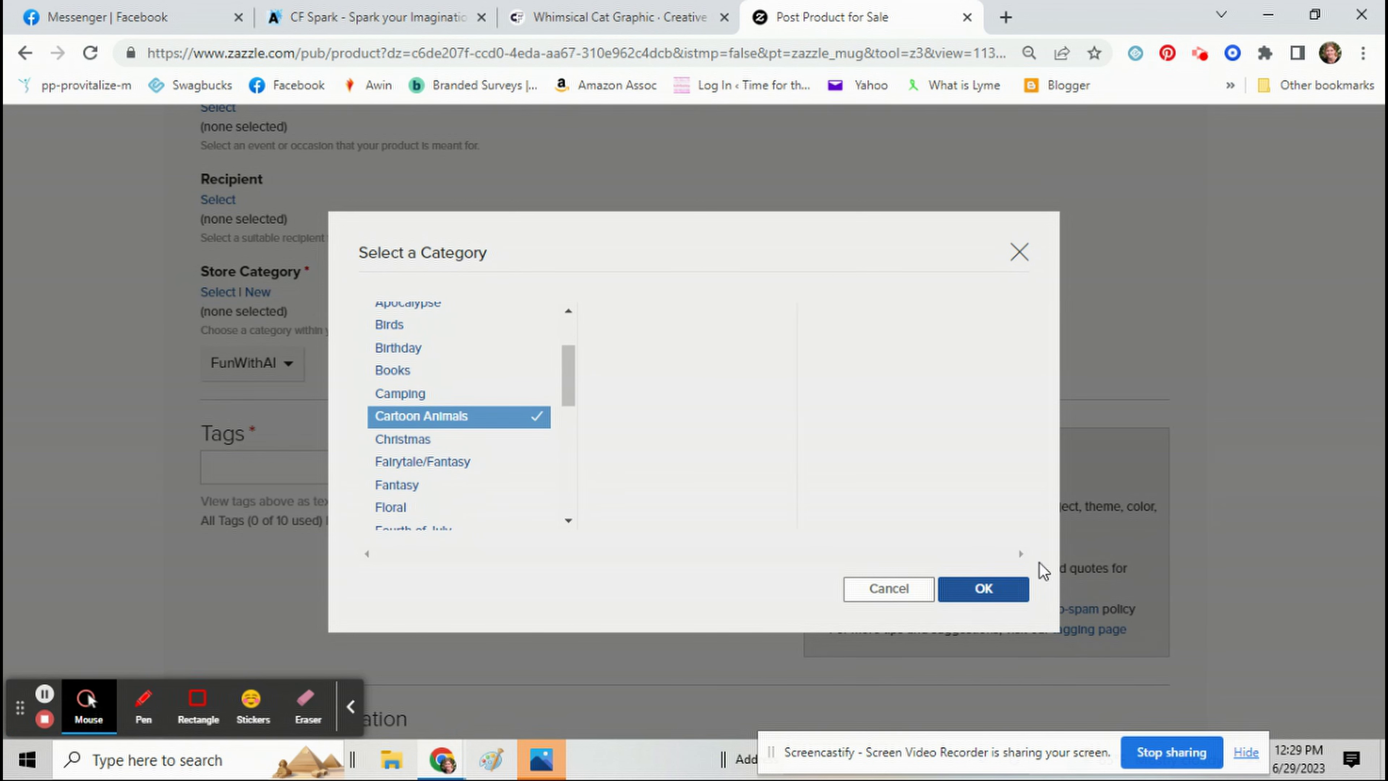
pyautogui.click(985, 590)
pyautogui.click(259, 471)
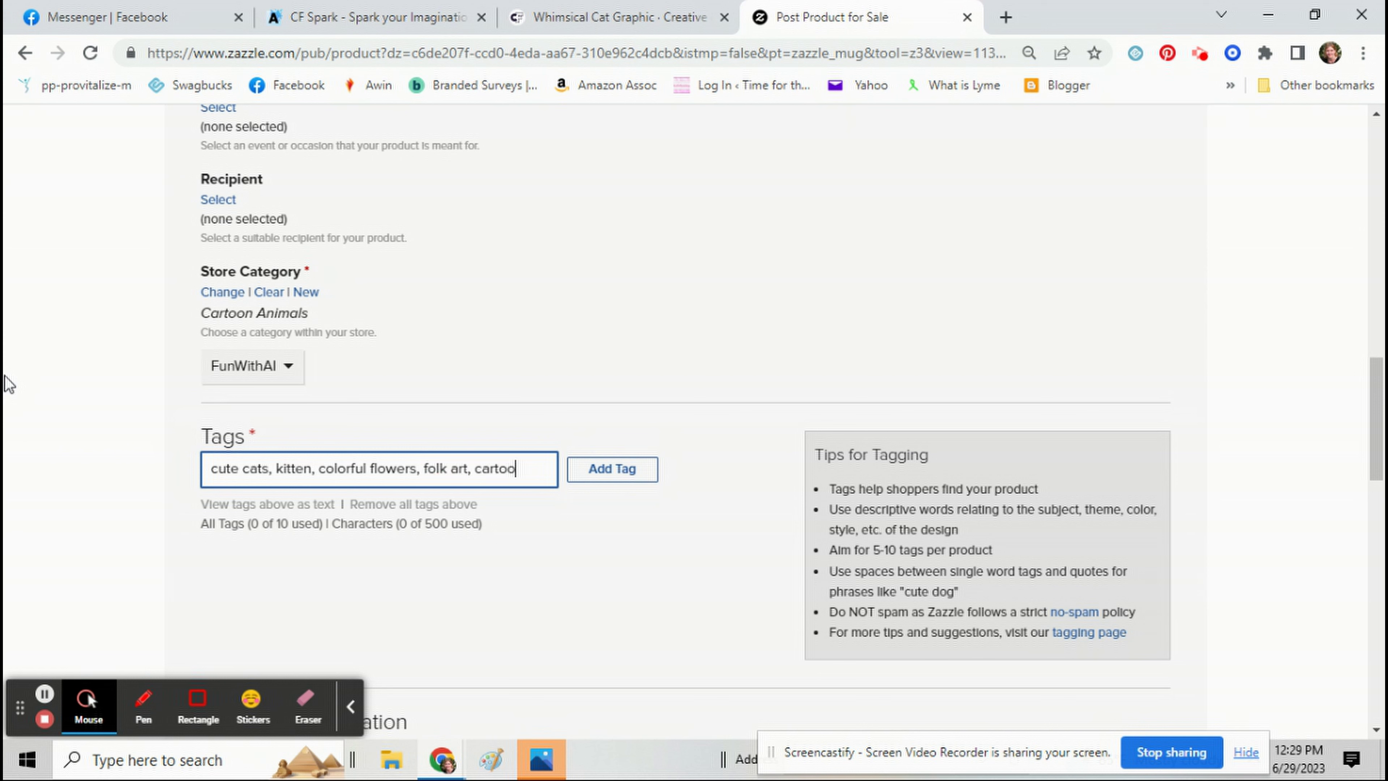
# Finish the tags with cartoon kitty cat, red flowers, teal and gray cat, and add all eight.
pyautogui.write('tty cat,')
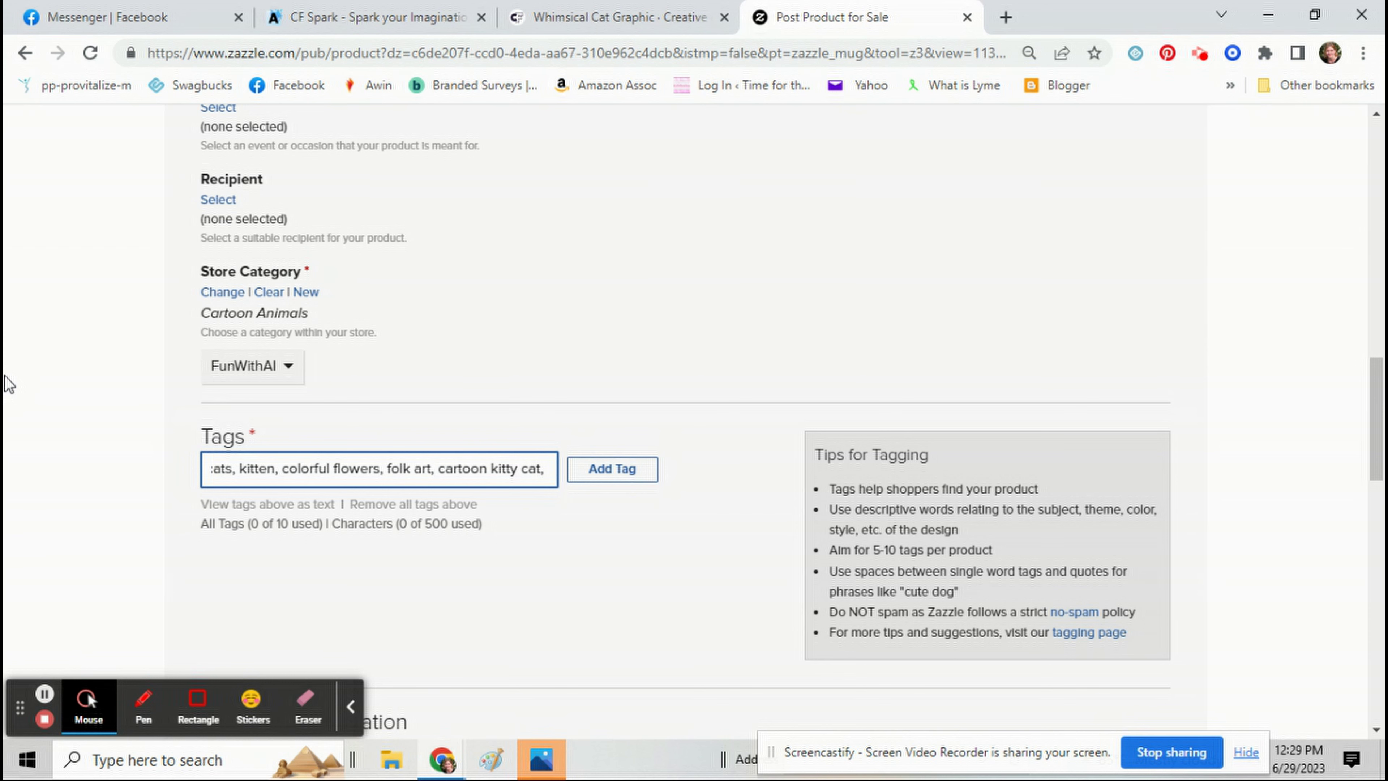
pyautogui.scroll(6, 135, 355)
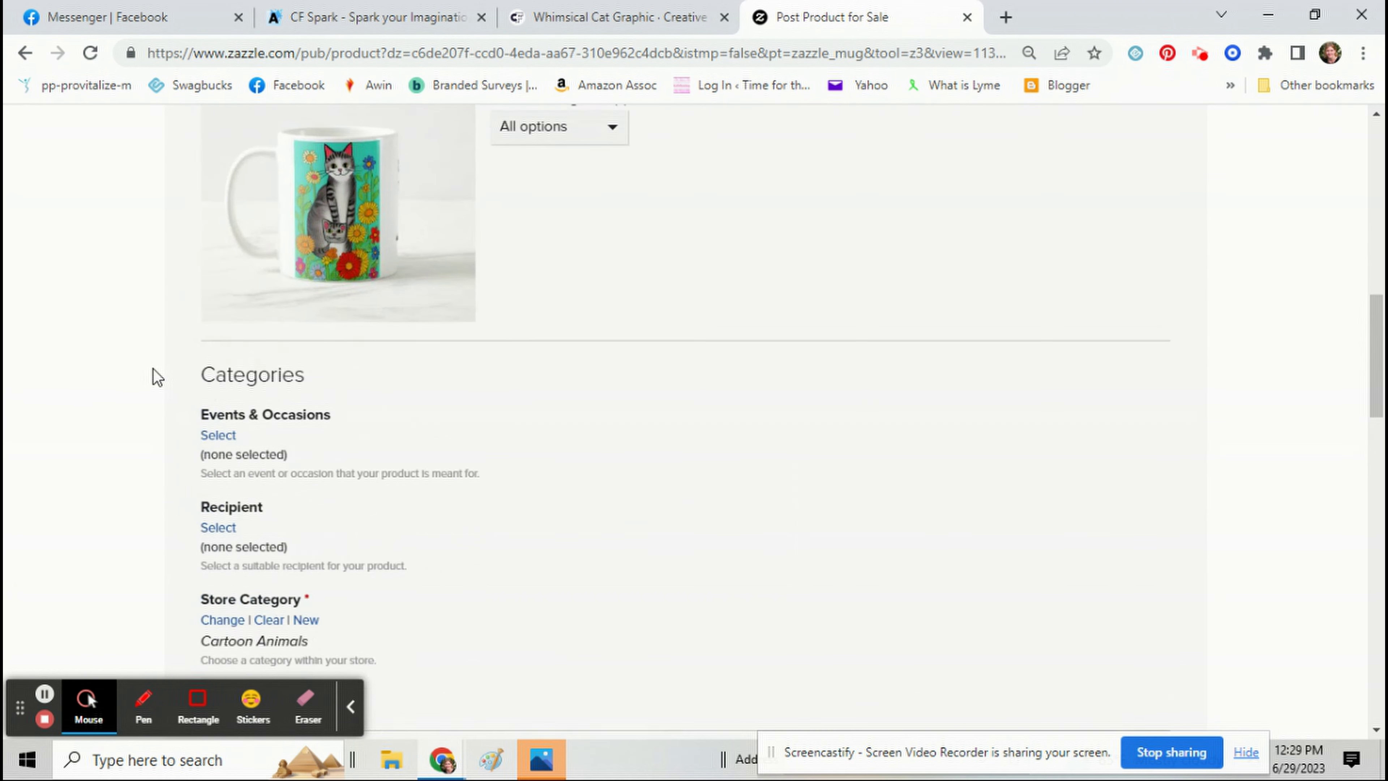
pyautogui.scroll(-8, 505, 450)
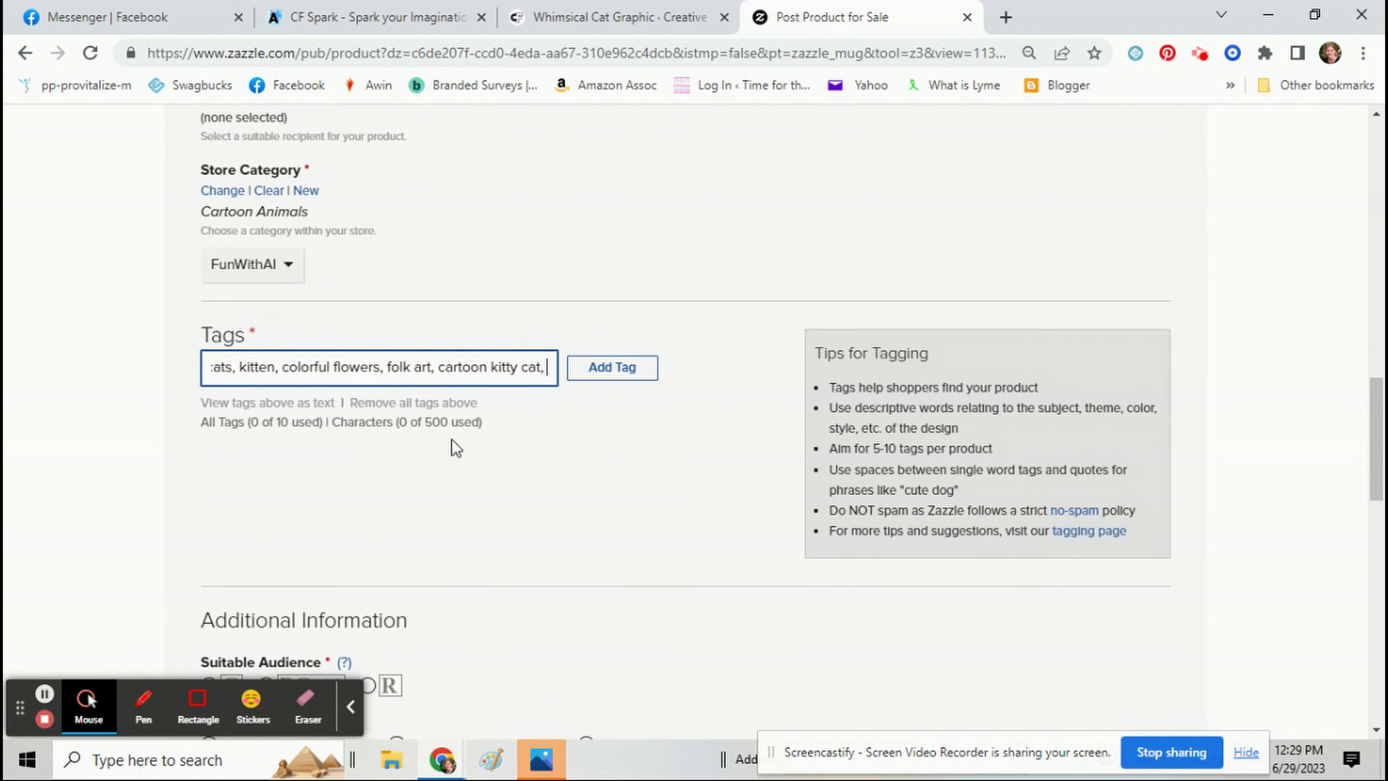
pyautogui.write('red f')
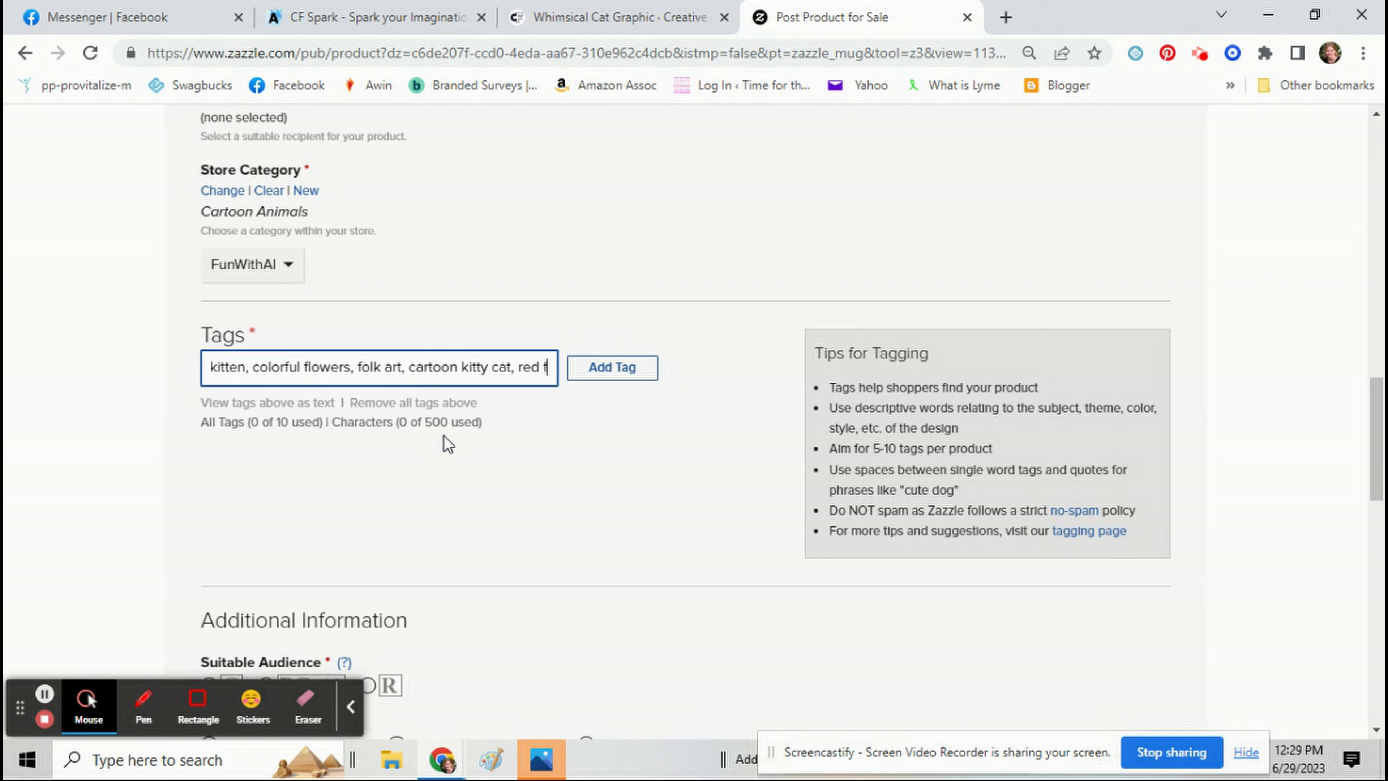
pyautogui.write('lowers, tea')
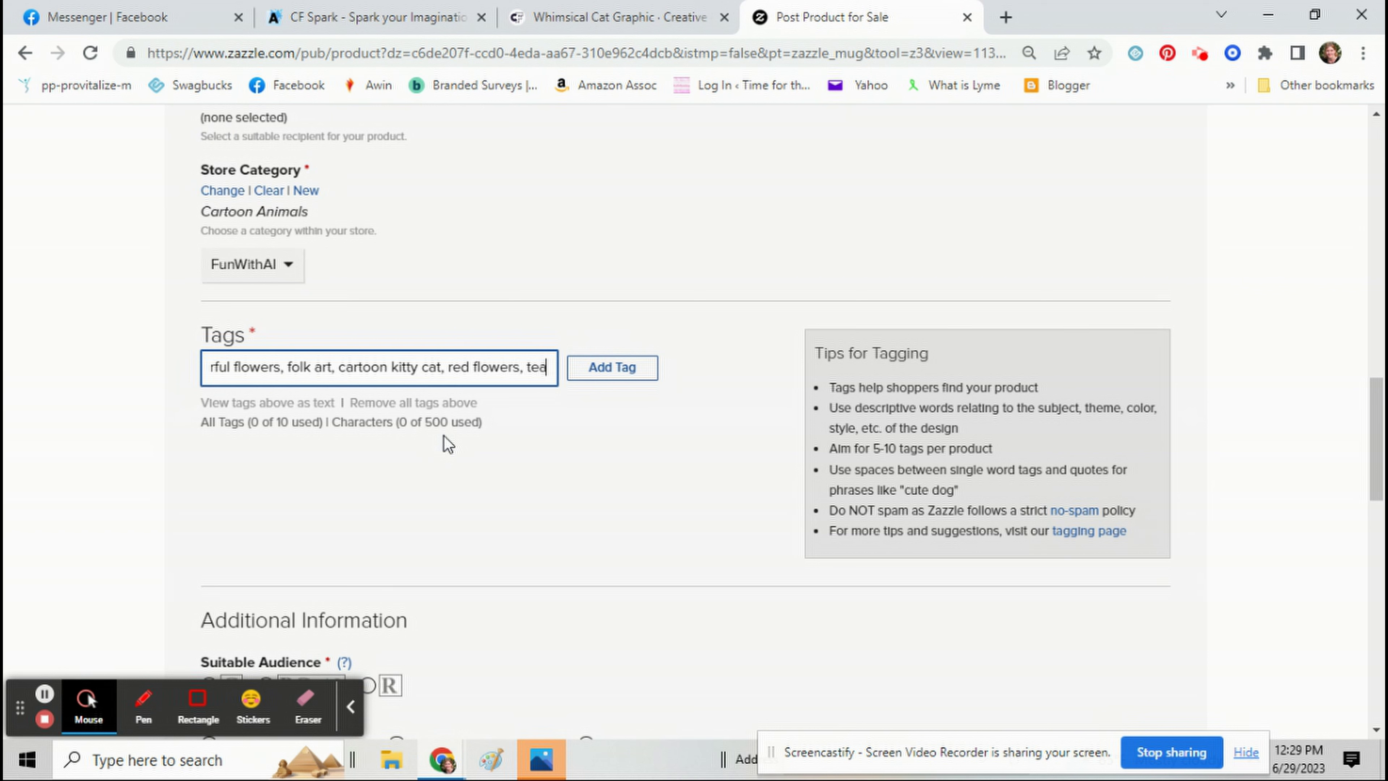
pyautogui.write('l, gray cat,')
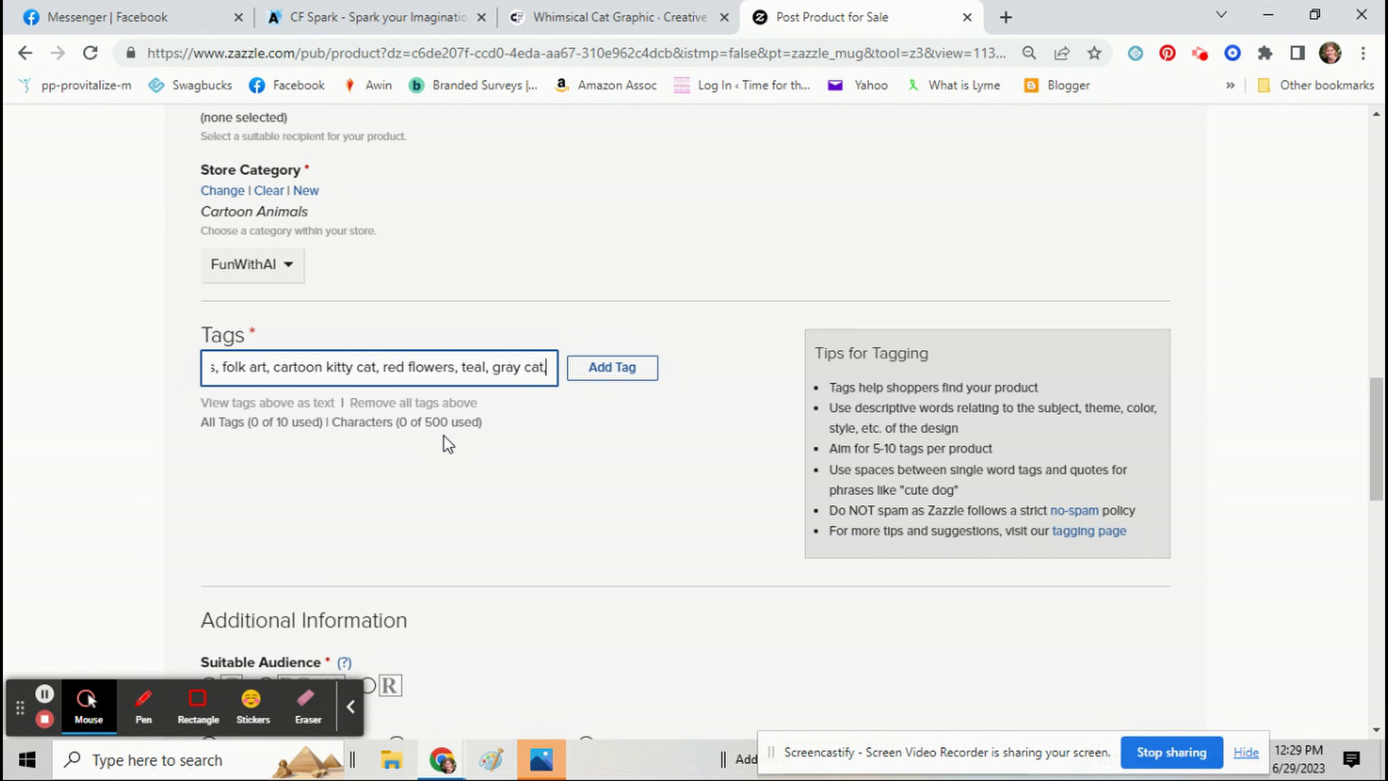
pyautogui.press('Return')
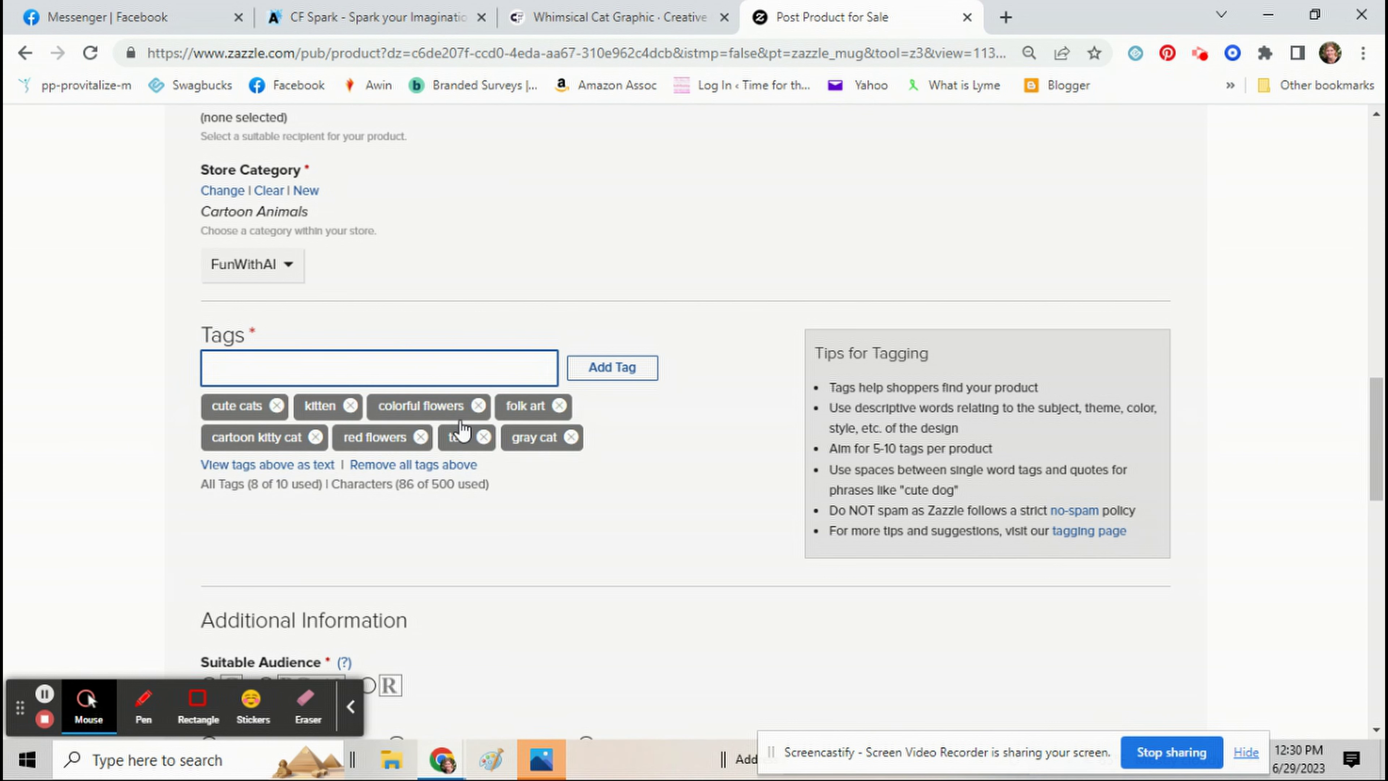
pyautogui.scroll(-2, 323, 427)
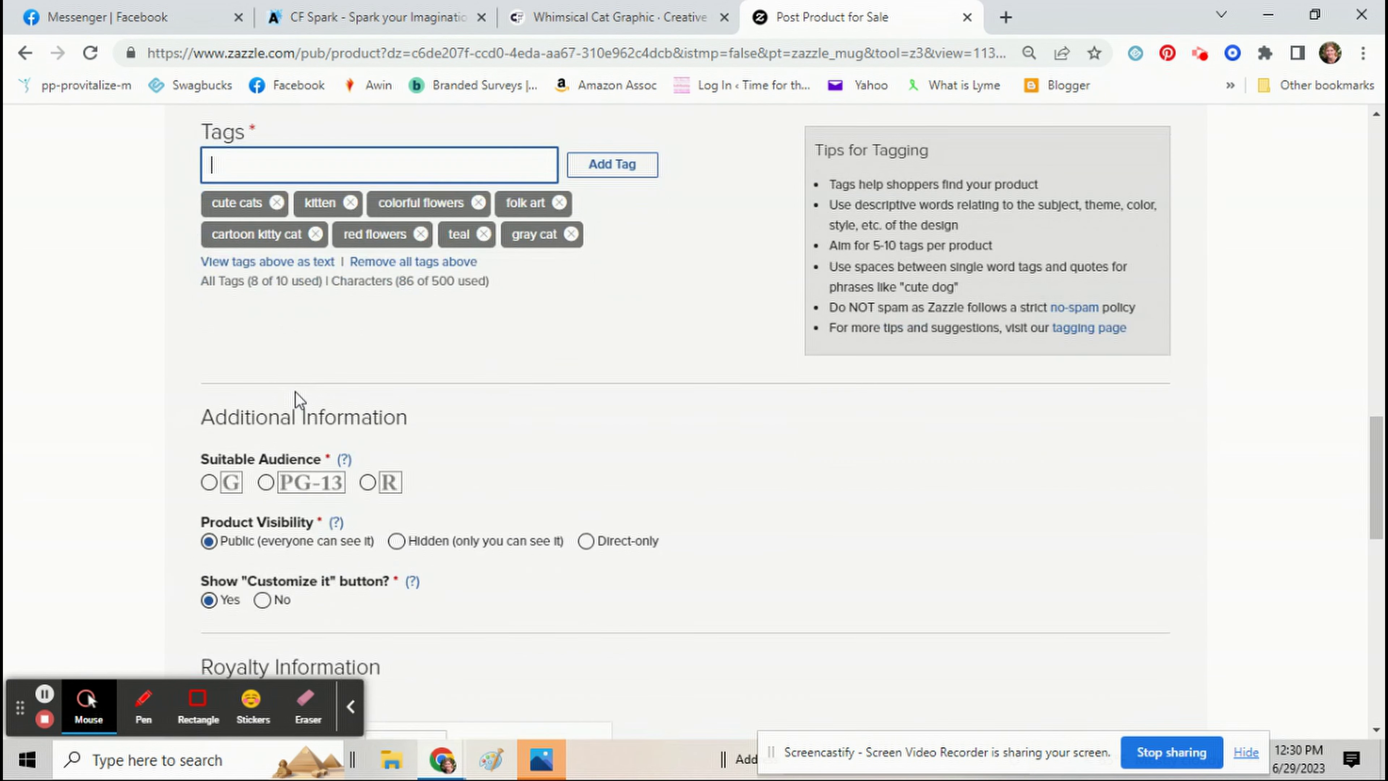
pyautogui.scroll(-2, 306, 405)
# Choose the G audience rating, accept the publishing rights agreement, and click Post It!
pyautogui.click(209, 482)
pyautogui.scroll(-4, 316, 403)
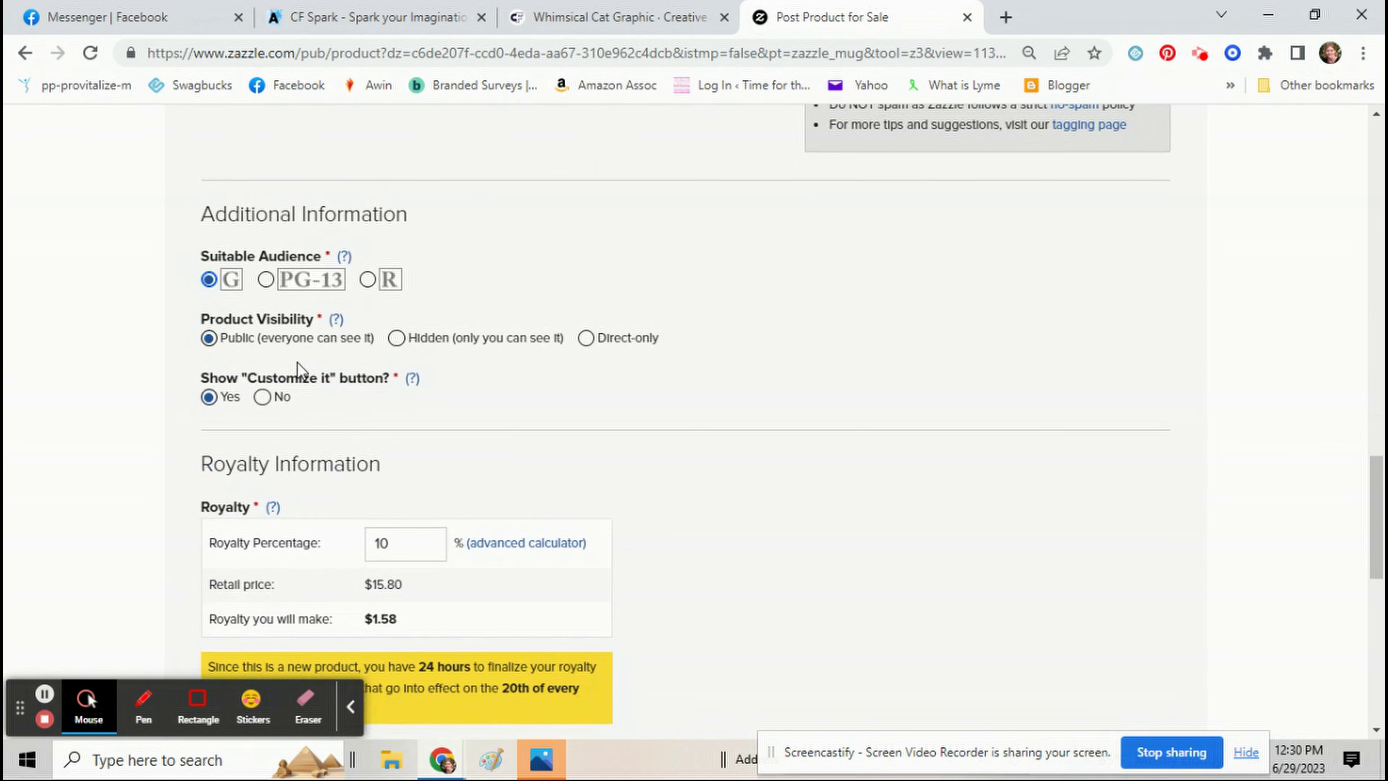
pyautogui.scroll(-4, 307, 345)
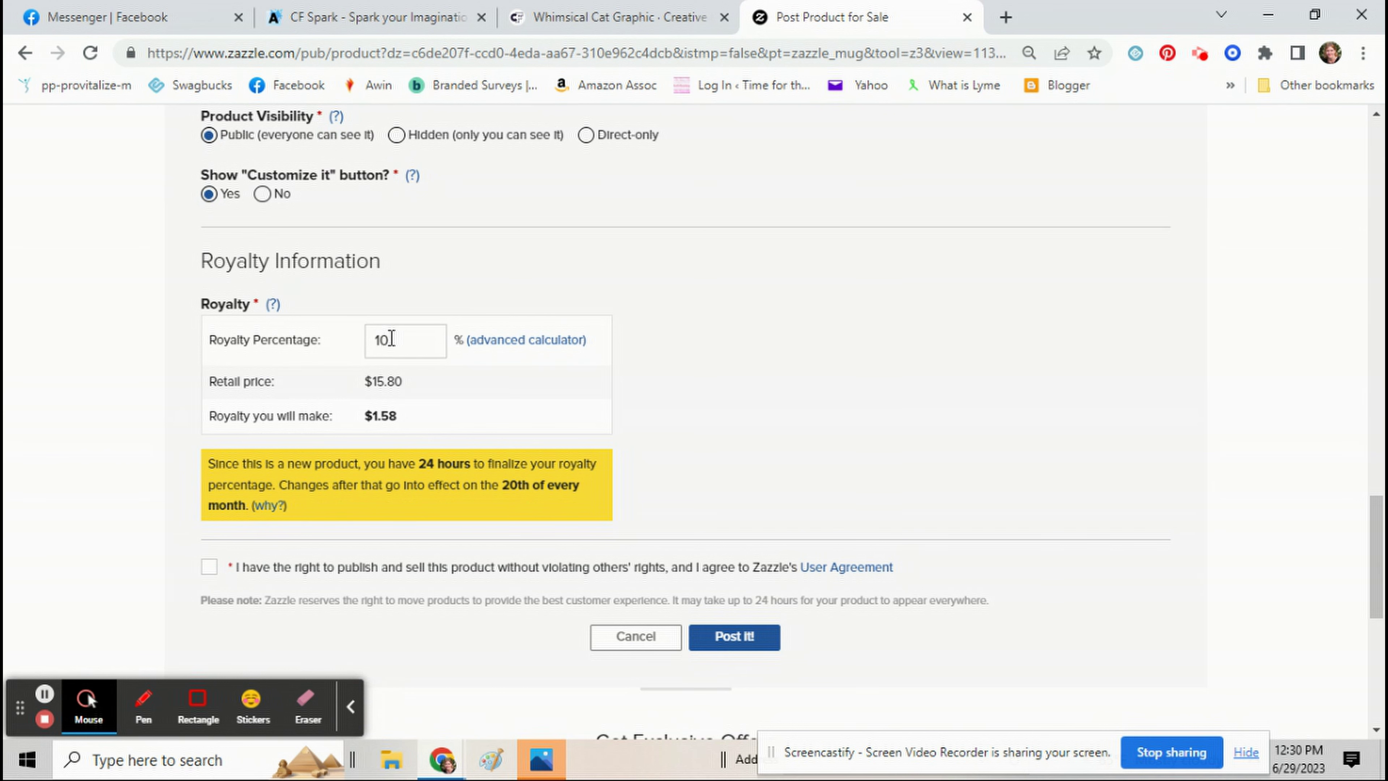
pyautogui.scroll(-2, 392, 339)
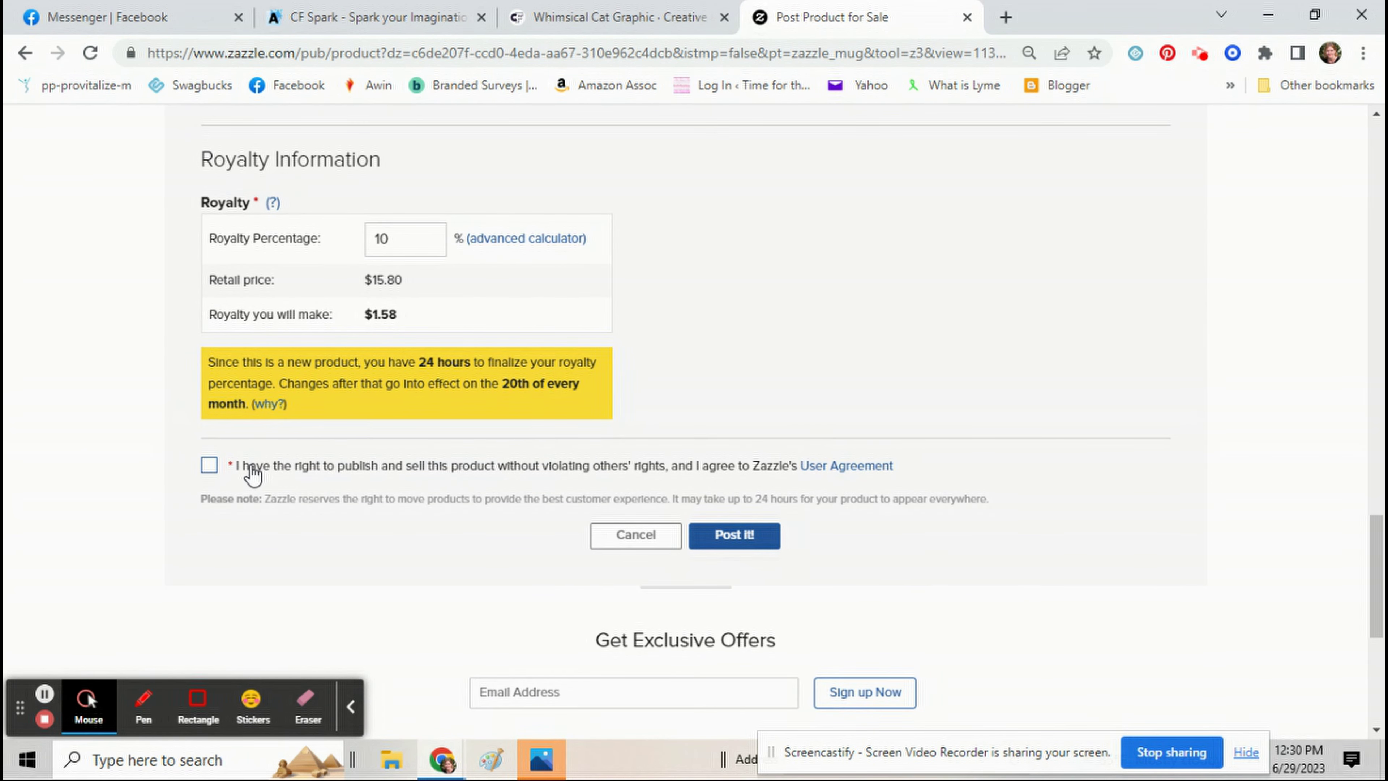
pyautogui.click(408, 480)
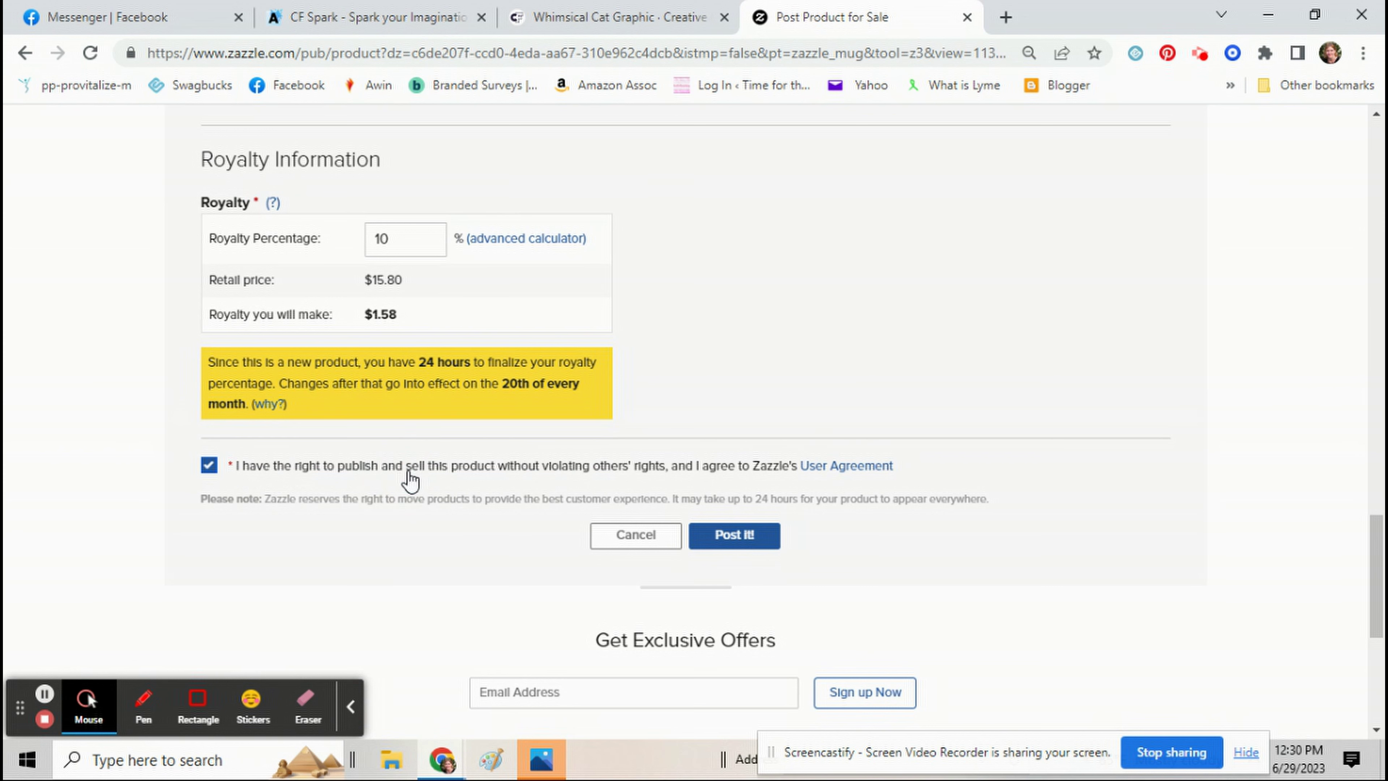
pyautogui.click(723, 541)
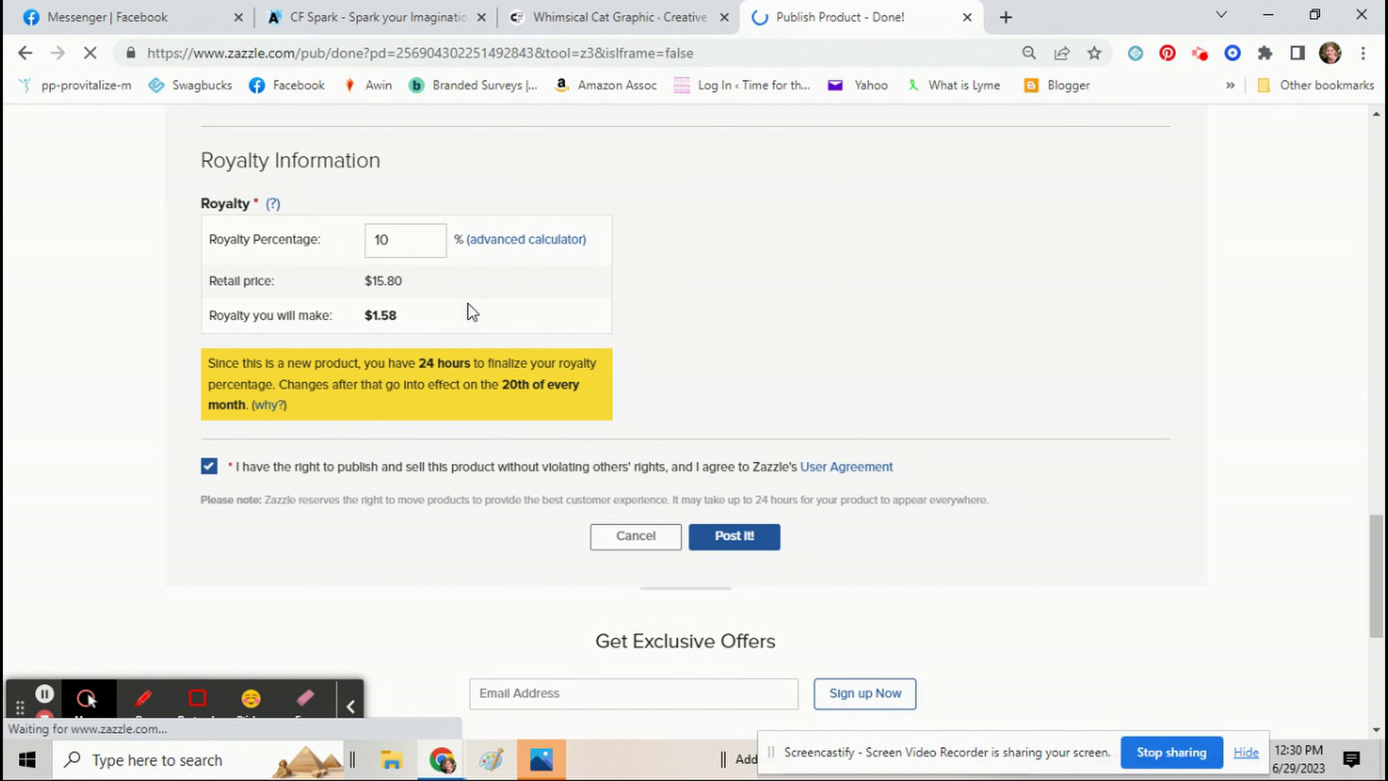
# Open the newly published mug's product page.
pyautogui.scroll(-2, 467, 315)
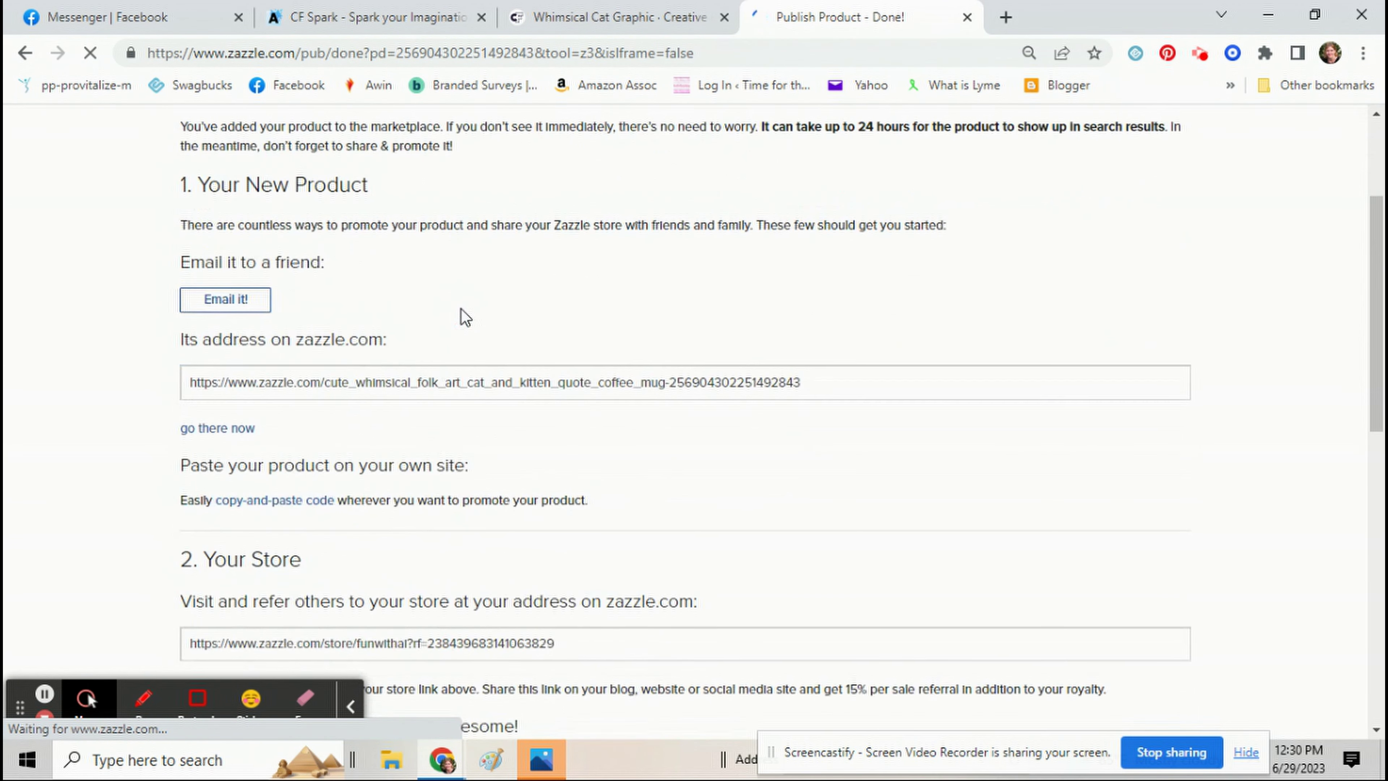
pyautogui.click(220, 427)
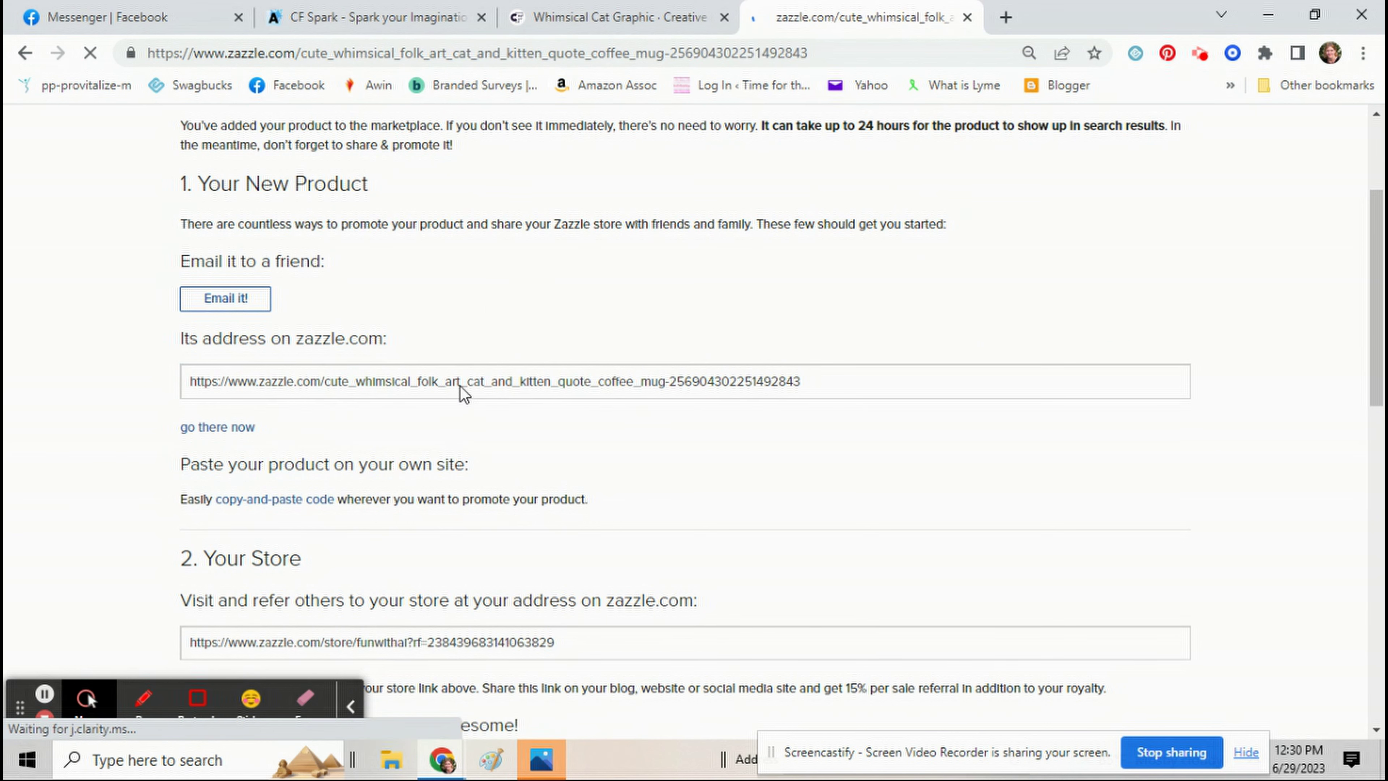
pyautogui.scroll(-2, 459, 389)
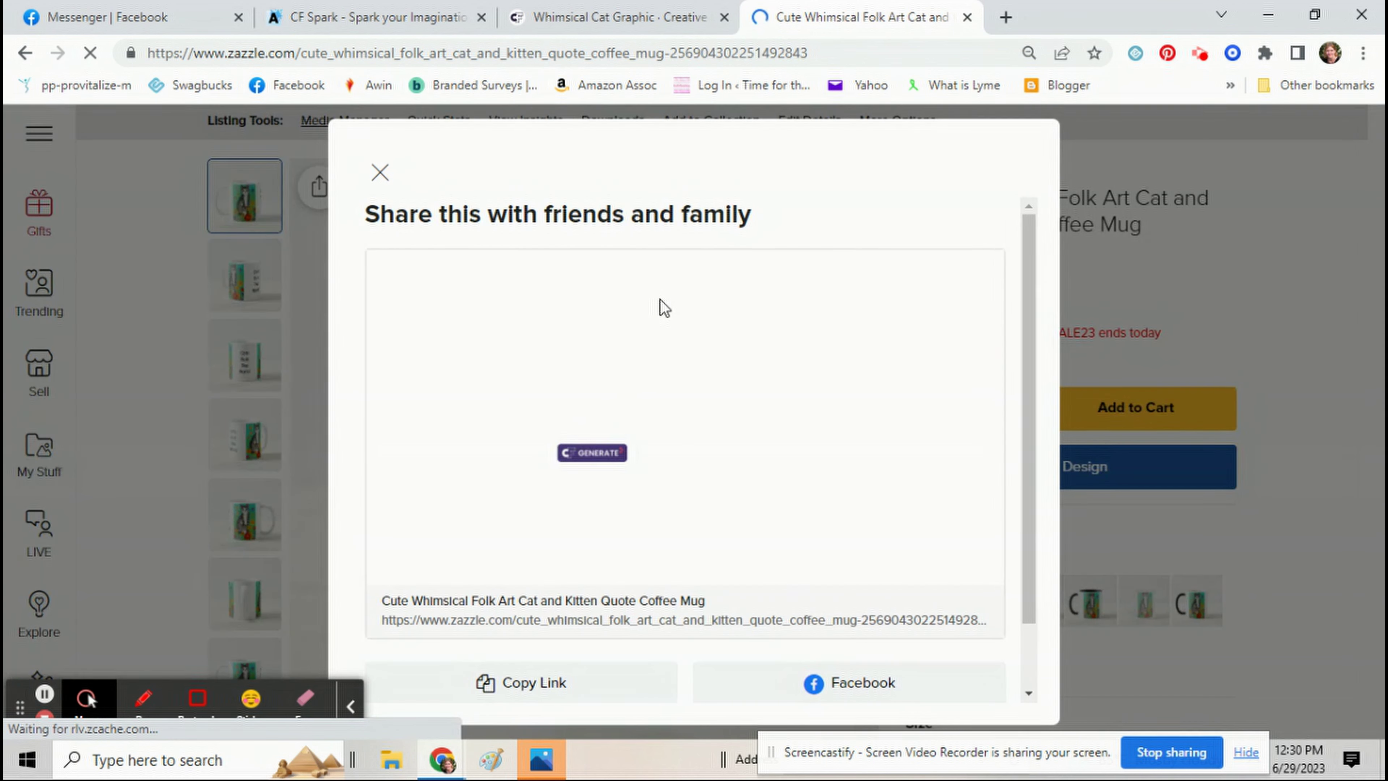
pyautogui.scroll(-2, 707, 623)
# Pin the mug listing to the AI Art Pinterest board and close the share window.
pyautogui.click(831, 662)
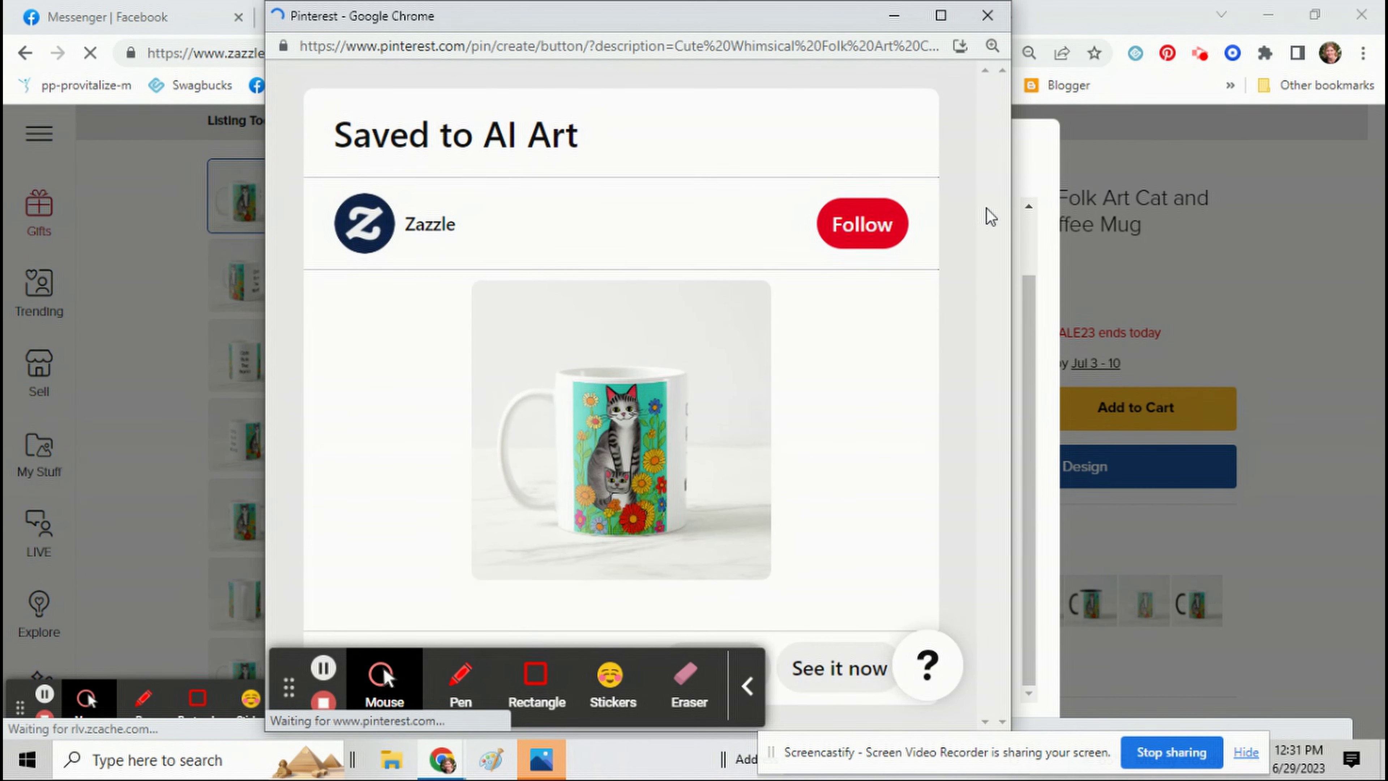
pyautogui.click(987, 16)
pyautogui.click(1181, 171)
pyautogui.scroll(-2, 443, 313)
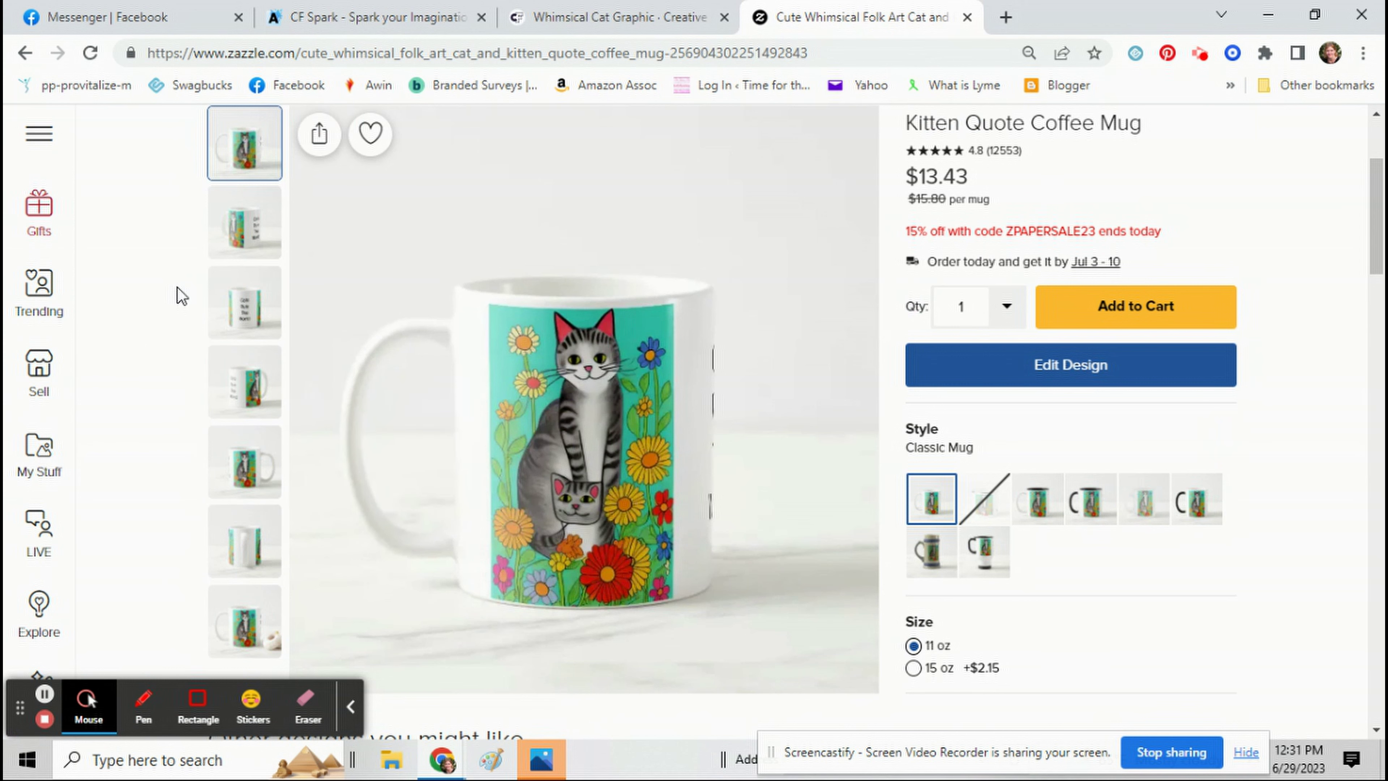
# Show the mug-beside-a-donut thumbnail as the main product image on the $13.43 listing.
pyautogui.scroll(-2, 205, 366)
pyautogui.click(244, 539)
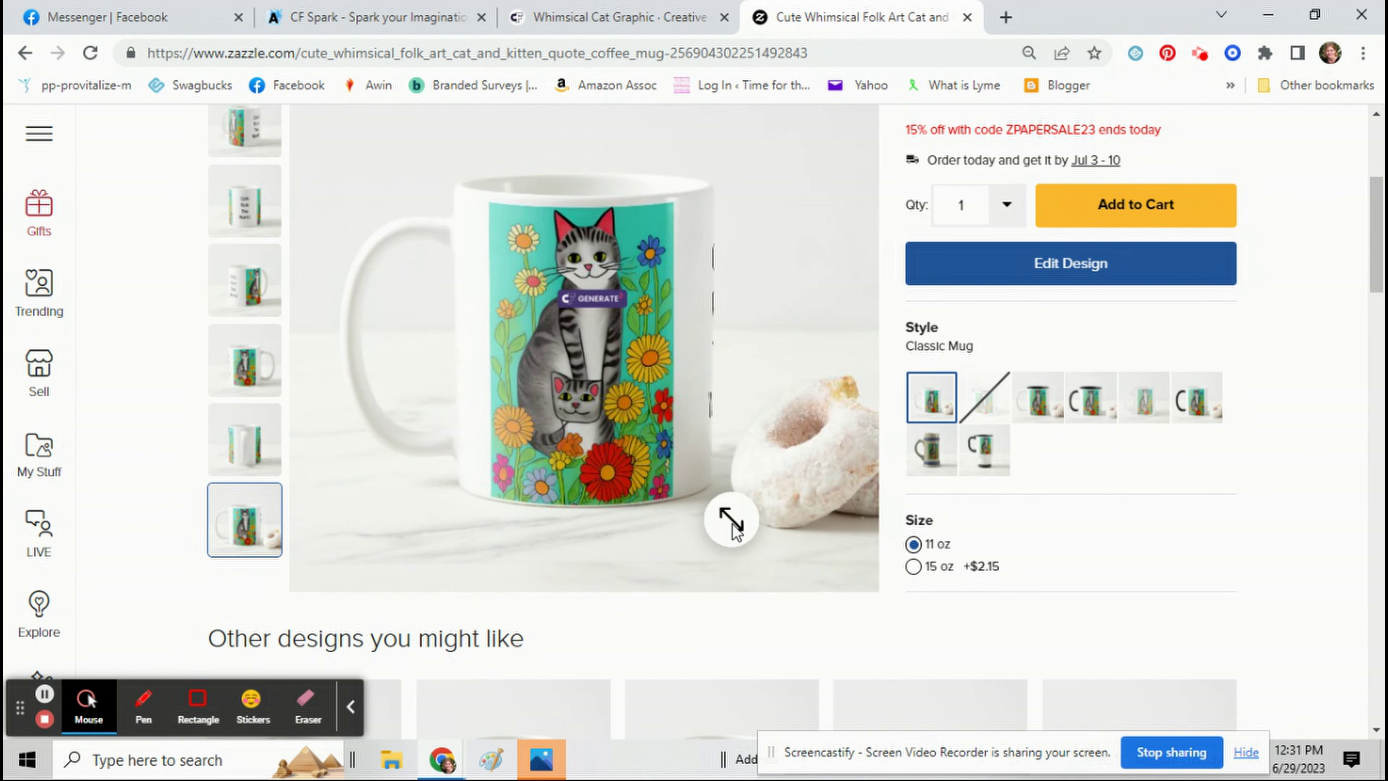
pyautogui.scroll(2, 735, 519)
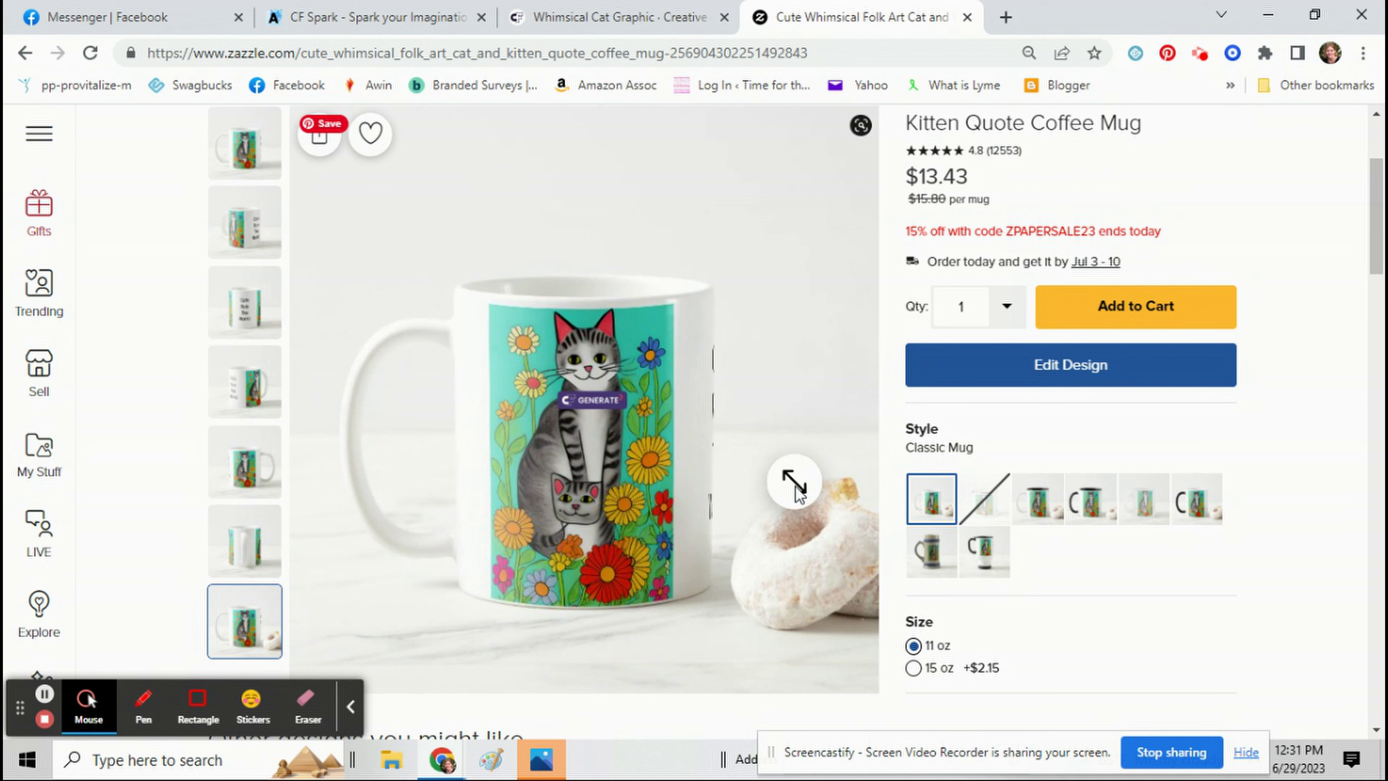
pyautogui.scroll(2, 809, 442)
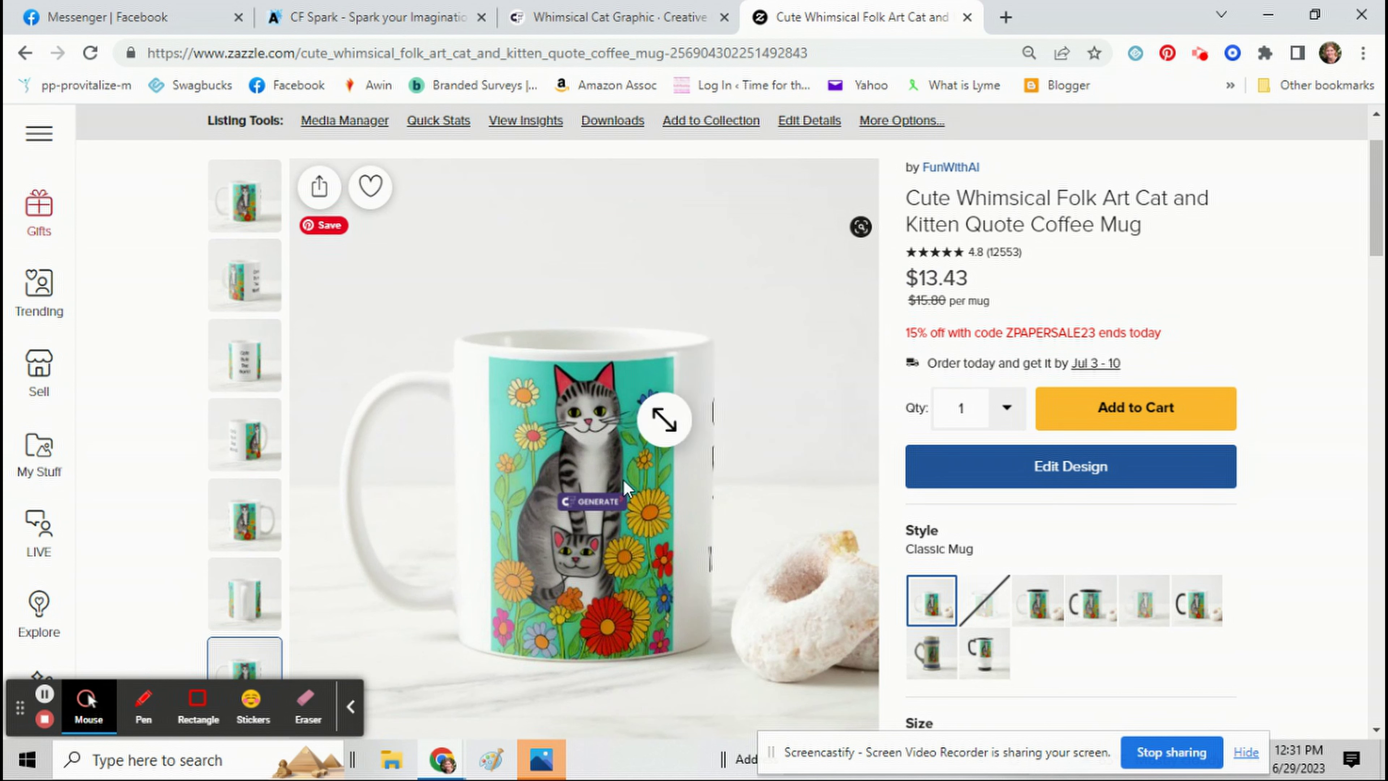
pyautogui.click(350, 719)
pyautogui.scroll(2, 489, 511)
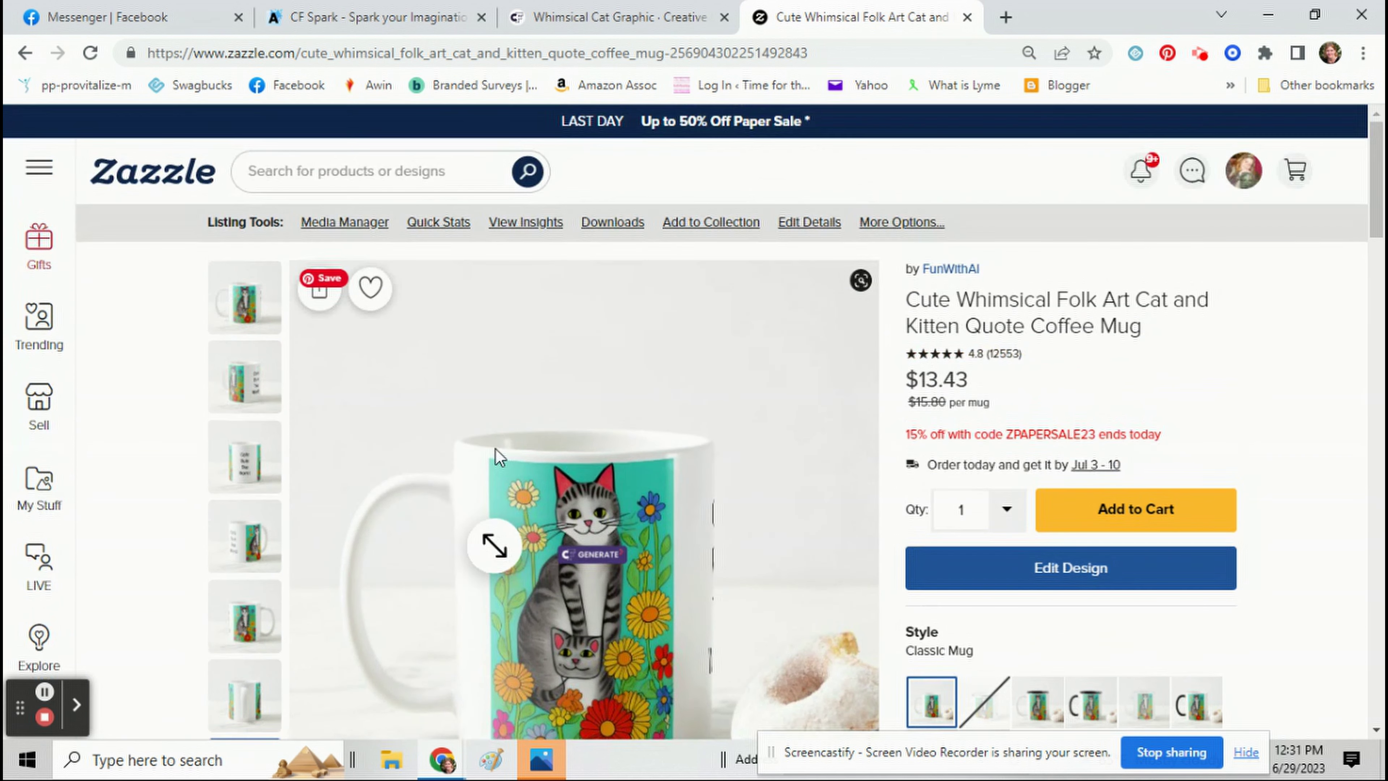
pyautogui.scroll(-2, 488, 429)
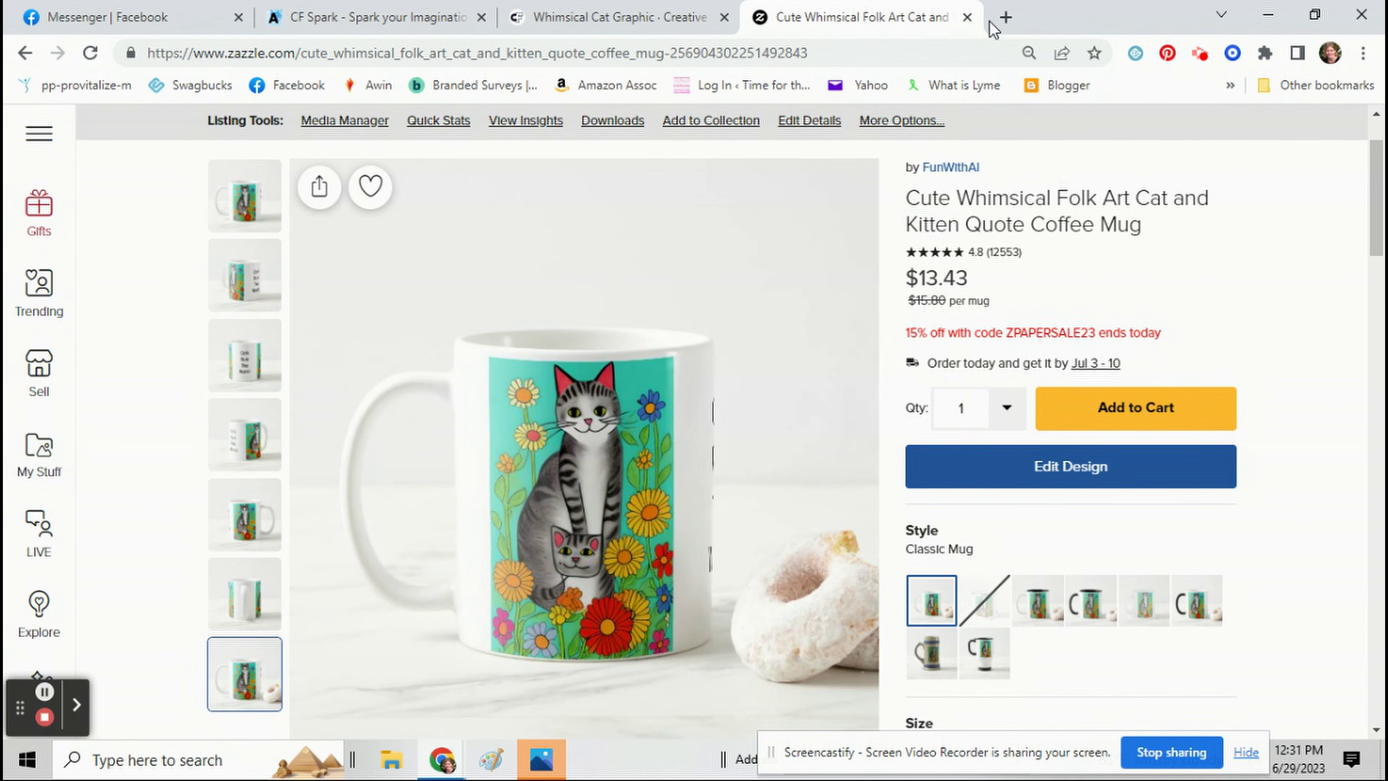
# Load Placeit in a new browser tab.
pyautogui.click(1005, 17)
pyautogui.write('placeit.net/print-on-demand?f_devices=Art Print')
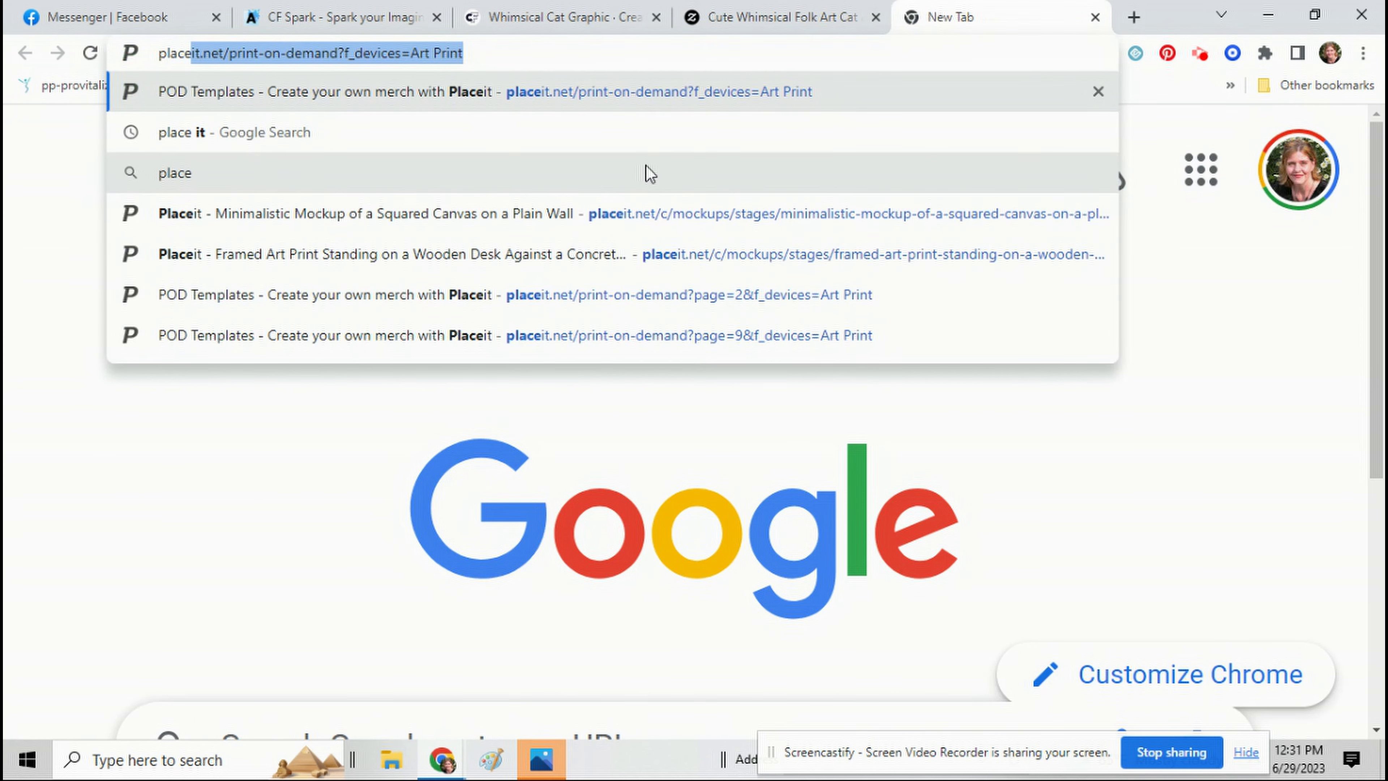
pyautogui.press('Return')
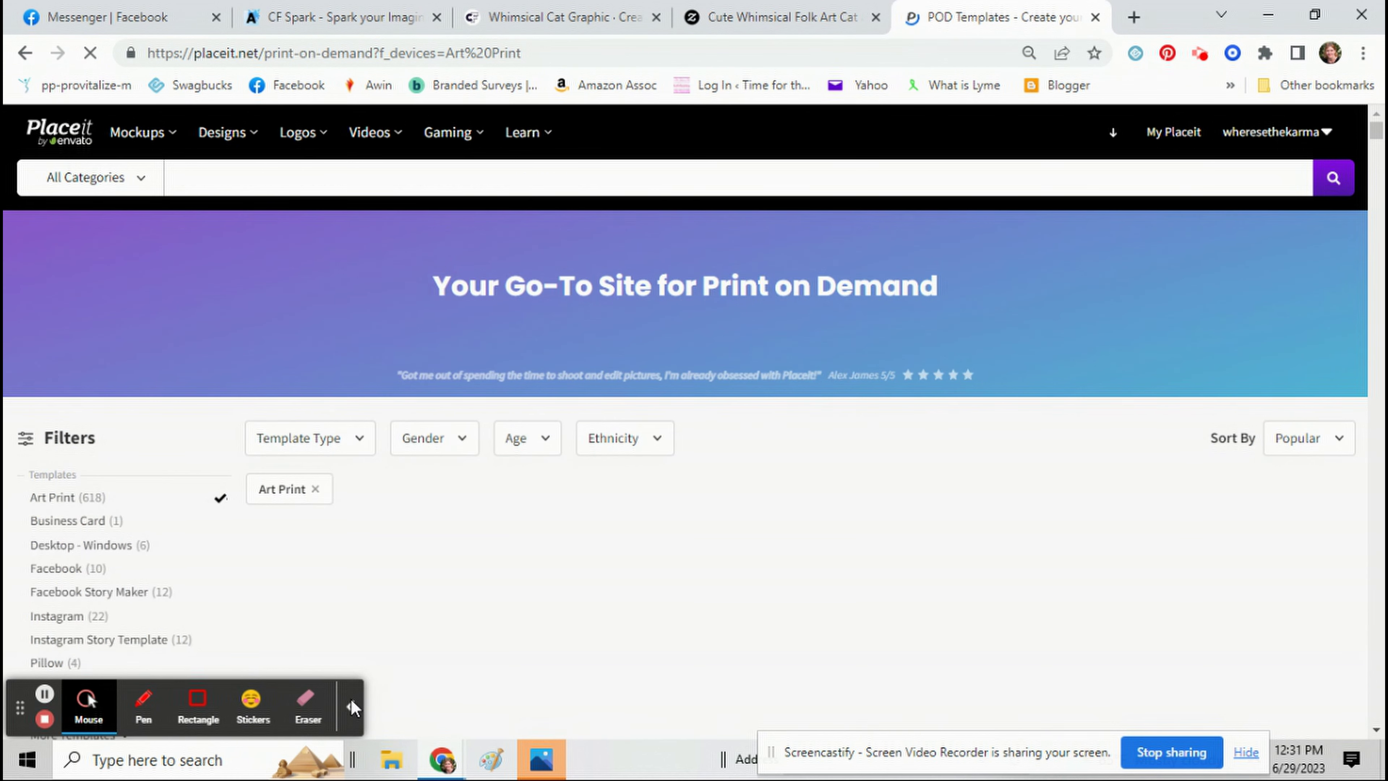
# Open Placeit's Mockups > Print on Demand > Coffee Mugs generator, then go back to the Zazzle tab.
pyautogui.click(353, 707)
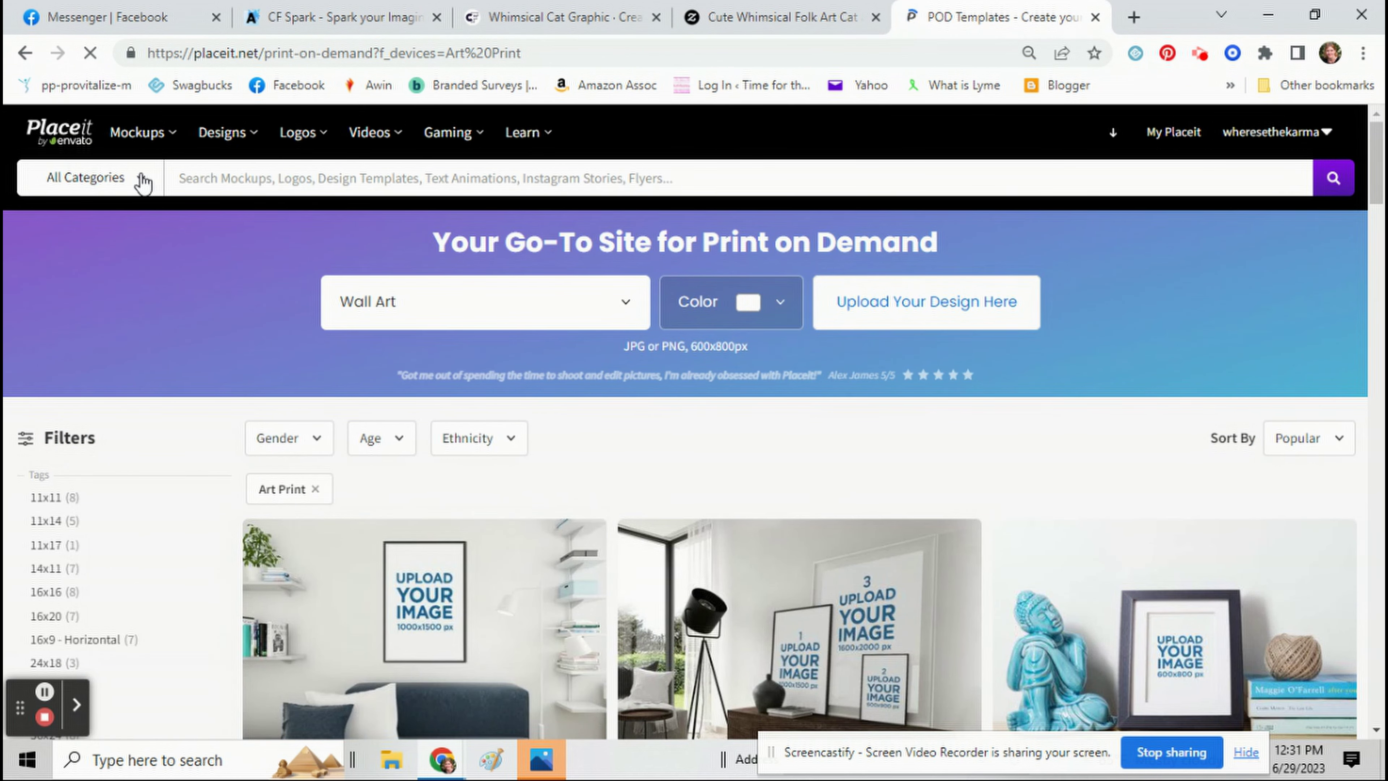
pyautogui.scroll(-3, 370, 481)
pyautogui.scroll(-10, 369, 478)
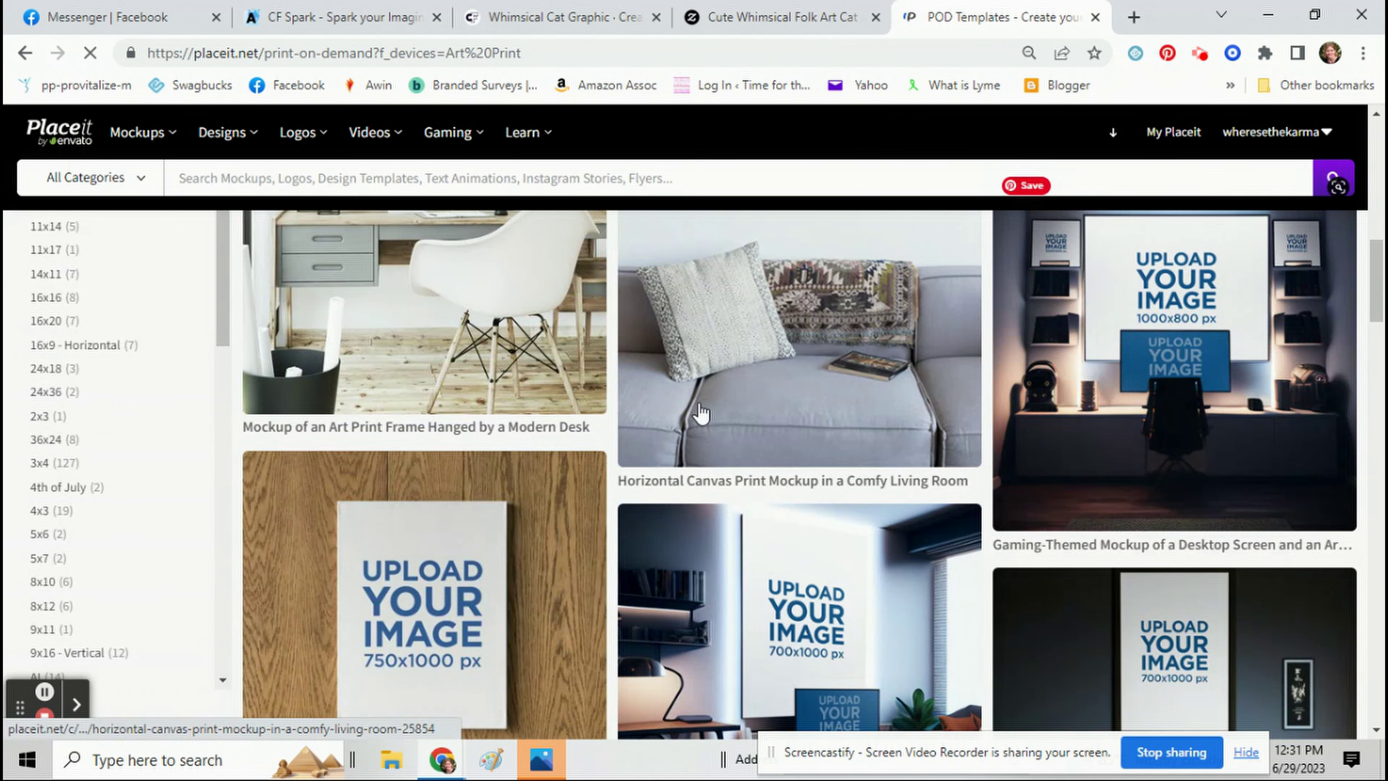
pyautogui.scroll(13, 693, 389)
pyautogui.moveTo(133, 145)
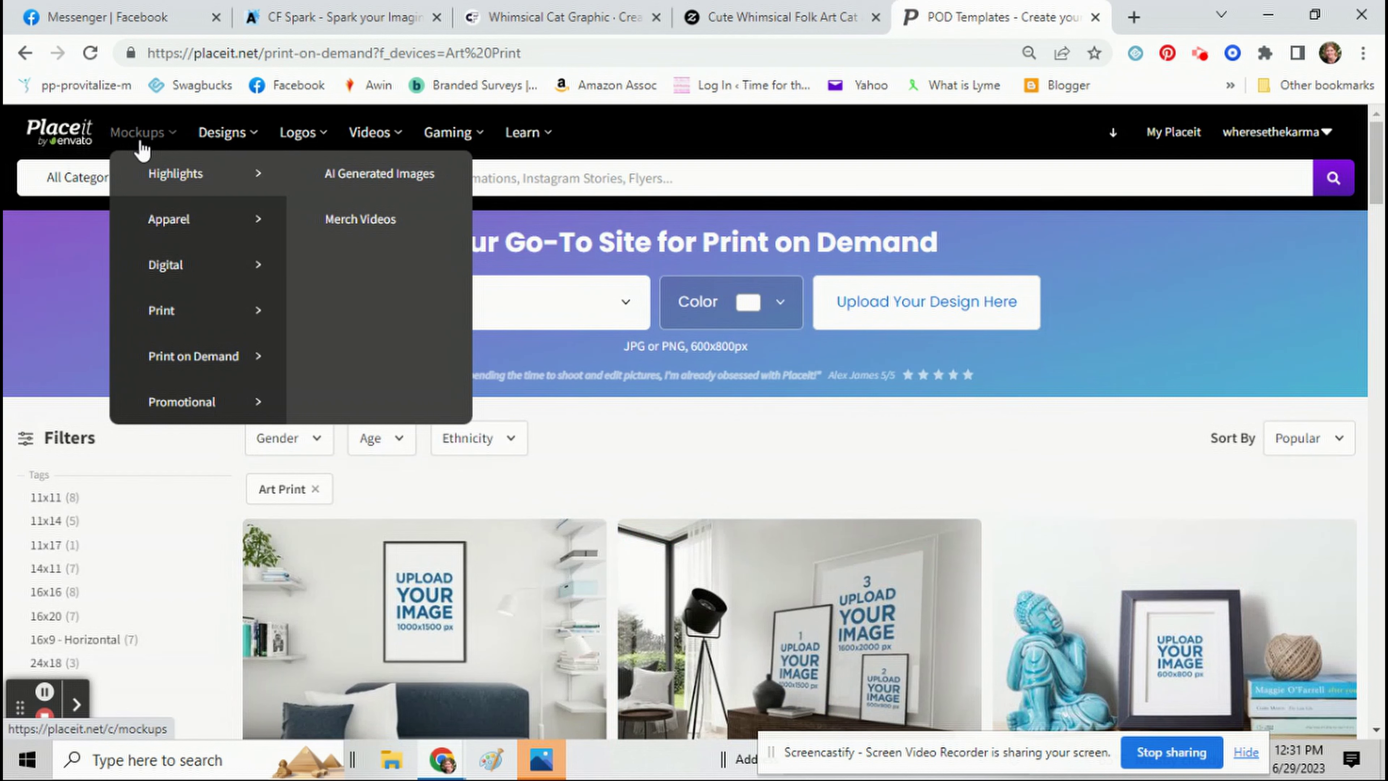
pyautogui.moveTo(170, 364)
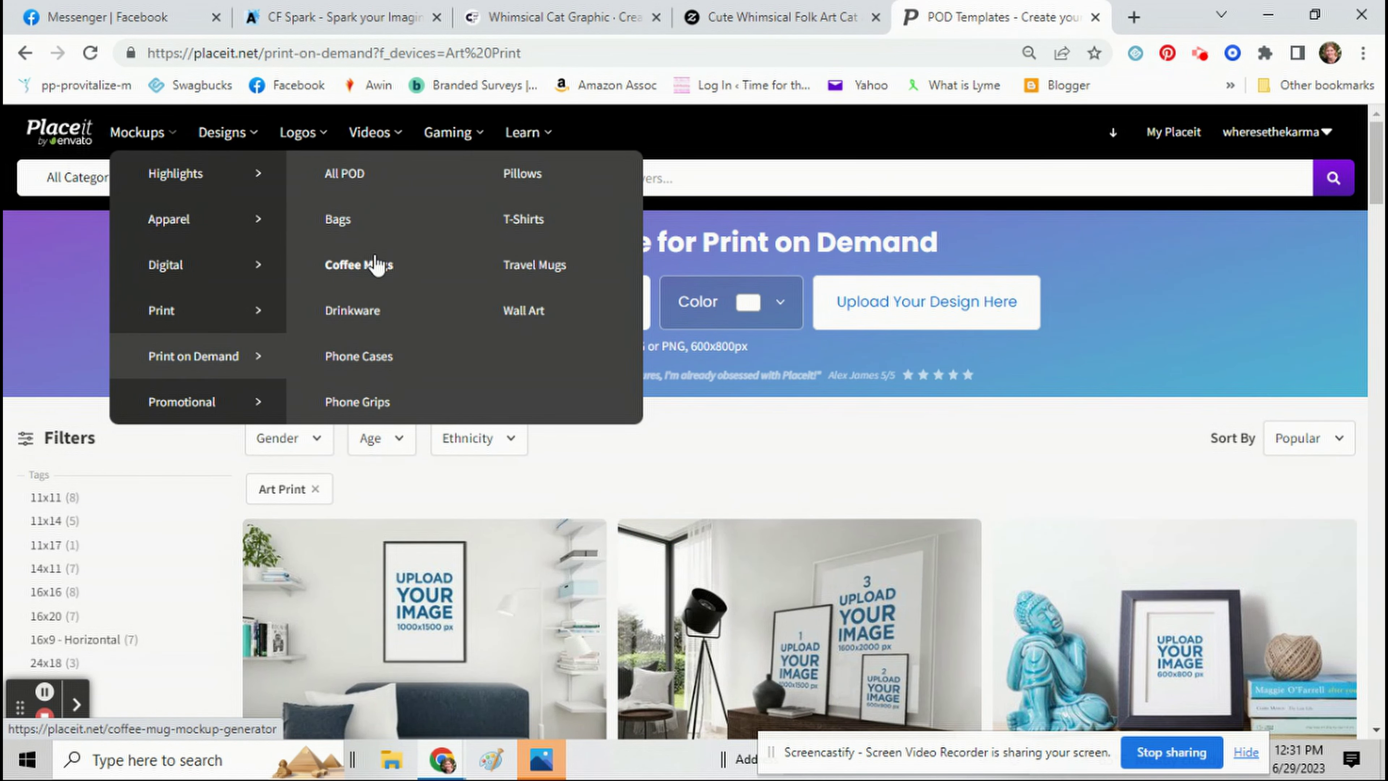
pyautogui.click(365, 264)
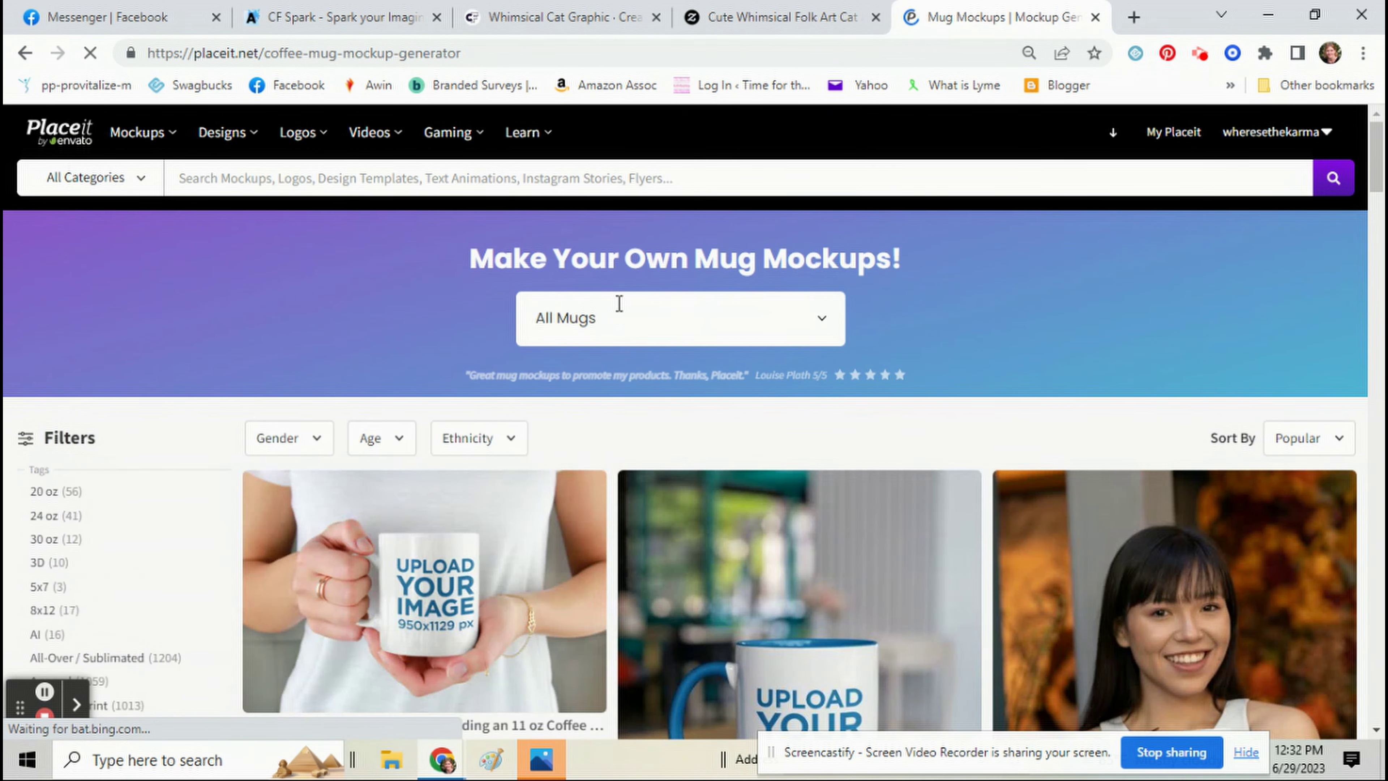
pyautogui.click(767, 16)
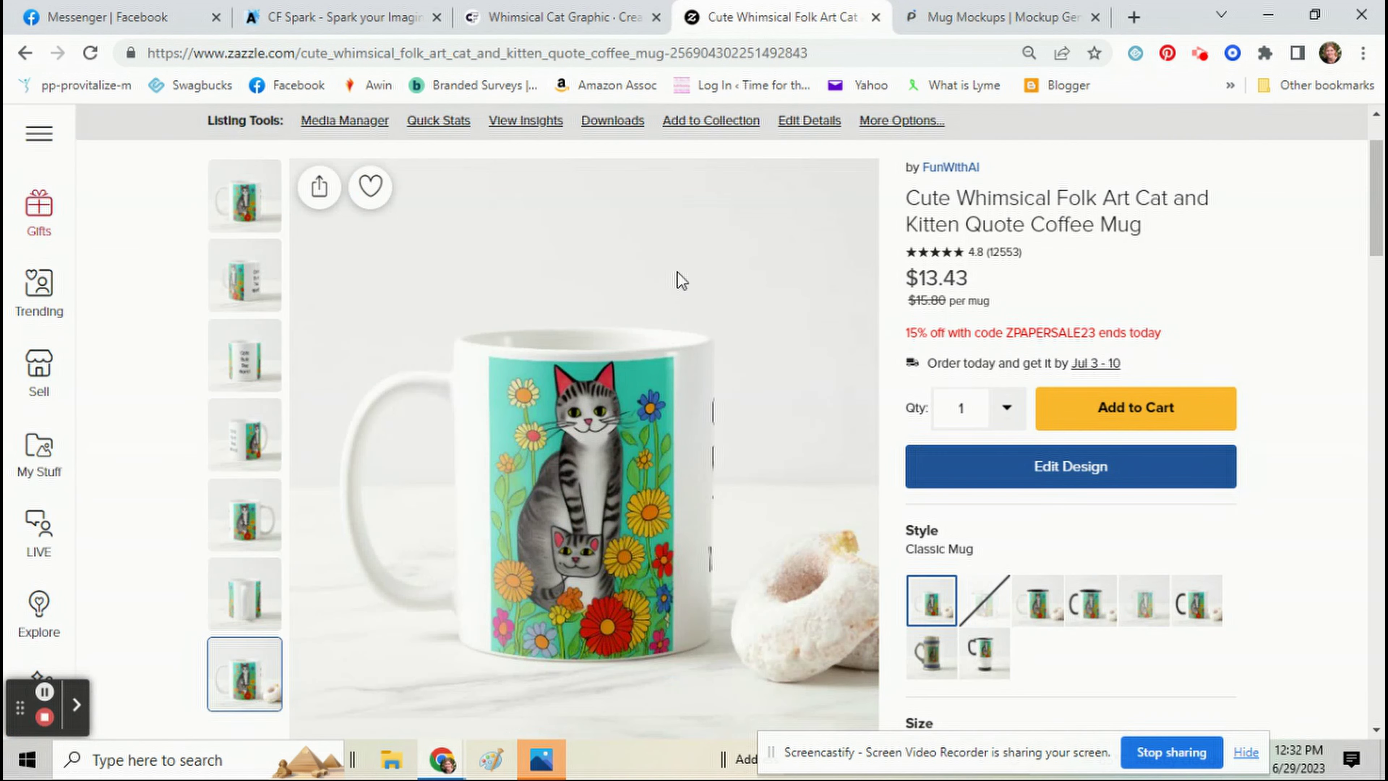
# Download the cat mug's Front artwork as a PNG and close the downloads window.
pyautogui.click(609, 123)
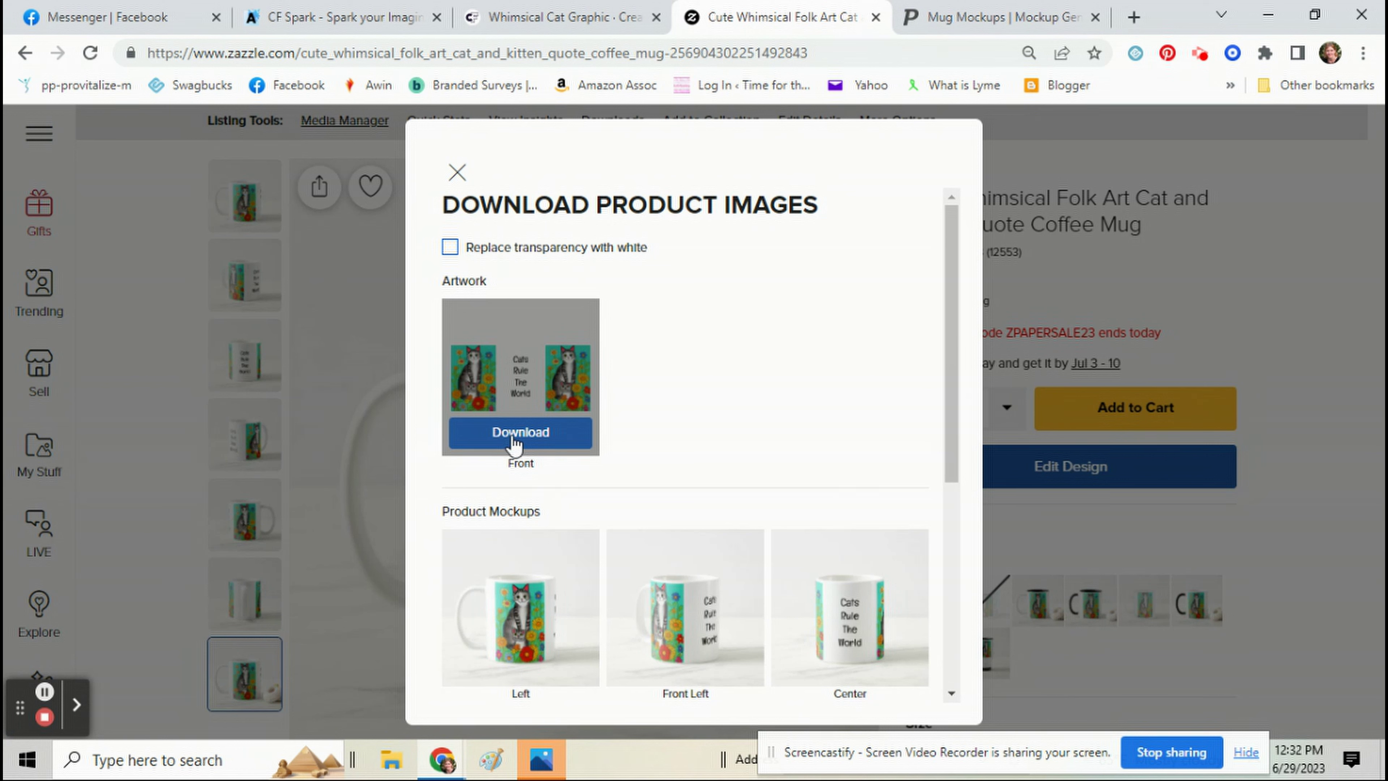
pyautogui.click(515, 437)
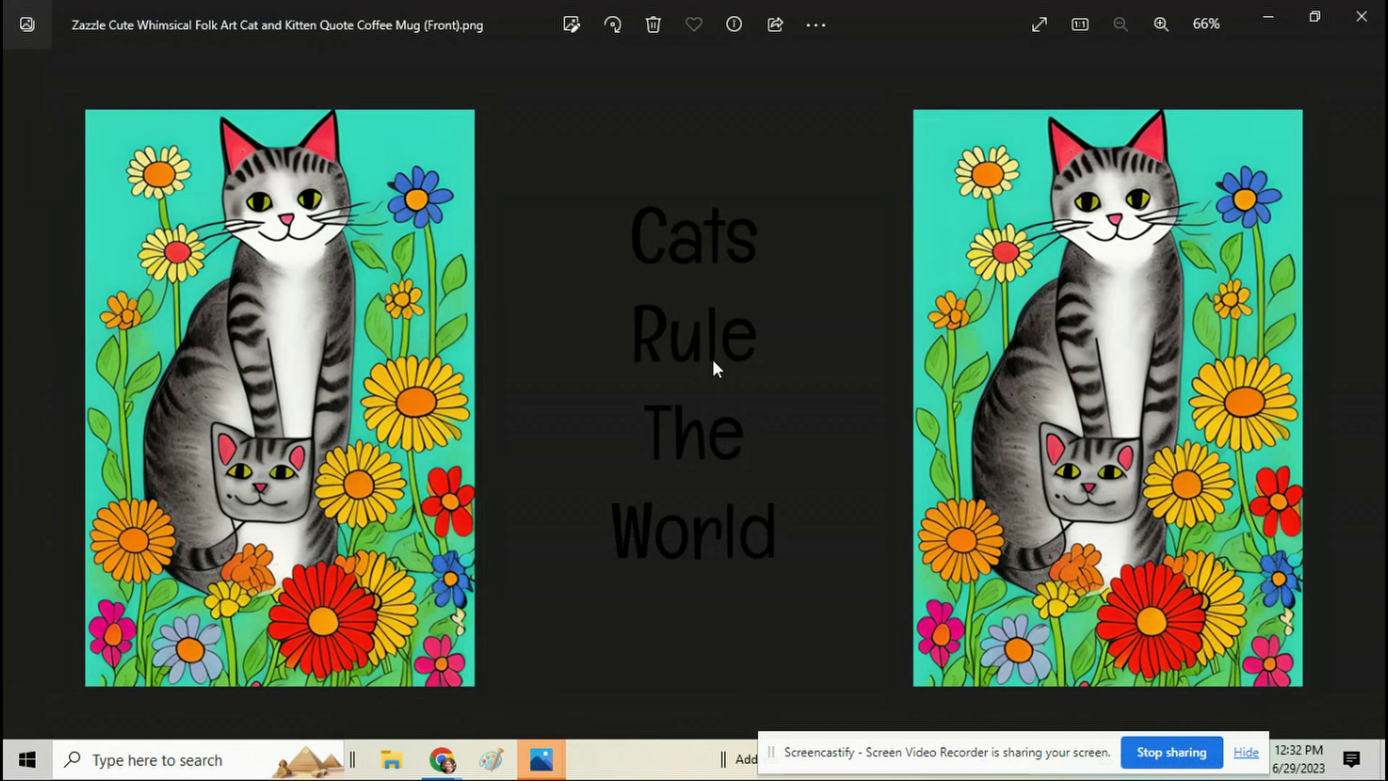
pyautogui.click(1361, 17)
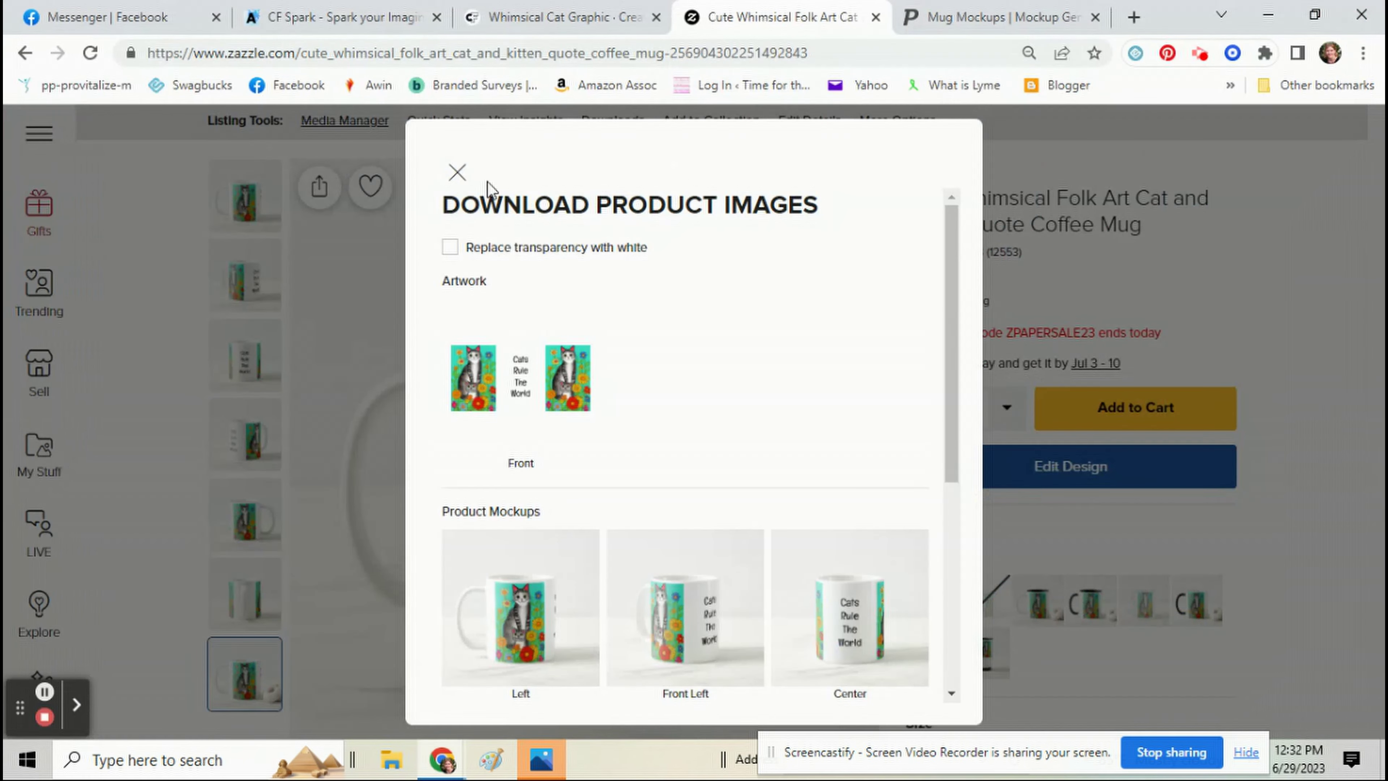
pyautogui.click(457, 173)
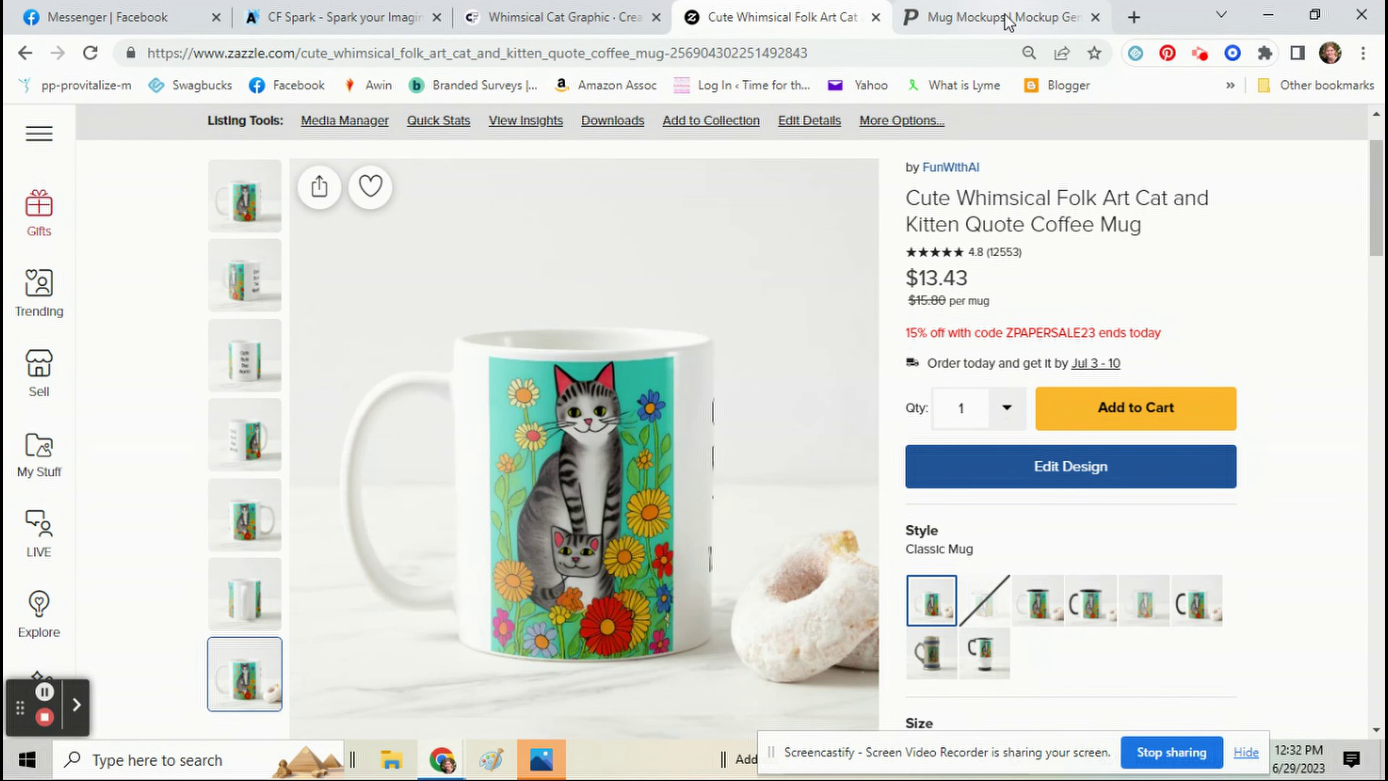
# Open Placeit's Woman Holding an 11 oz Coffee Mug mockup and start replacing its artwork.
pyautogui.click(996, 23)
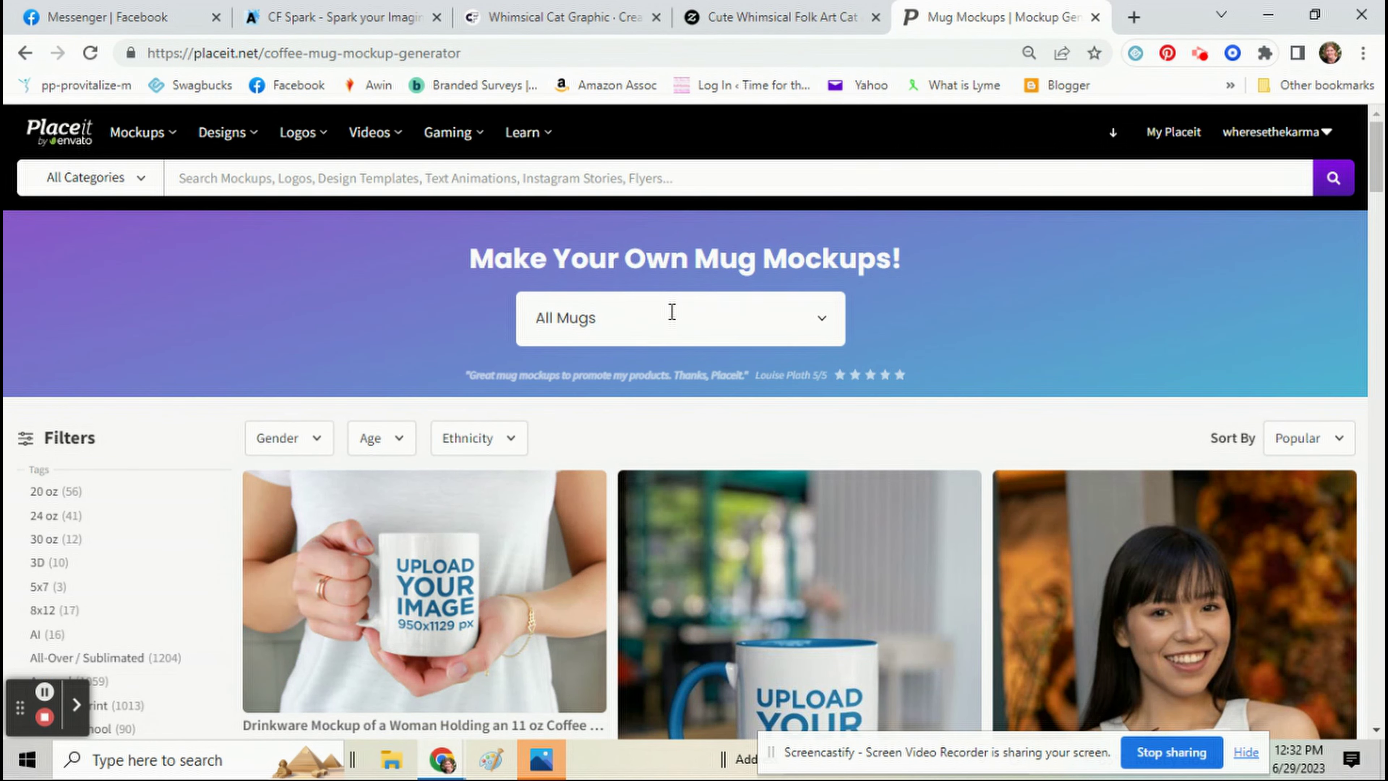
pyautogui.scroll(-5, 669, 311)
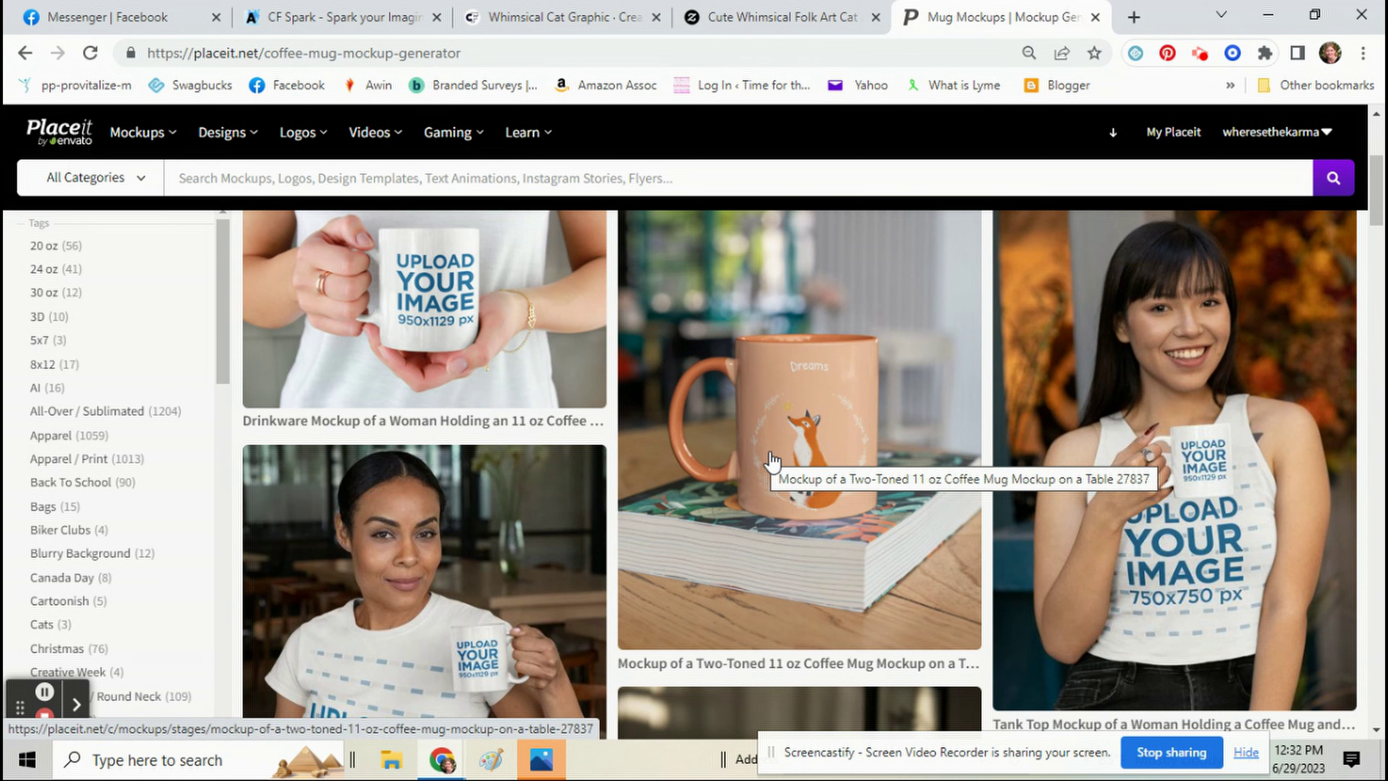
pyautogui.click(445, 327)
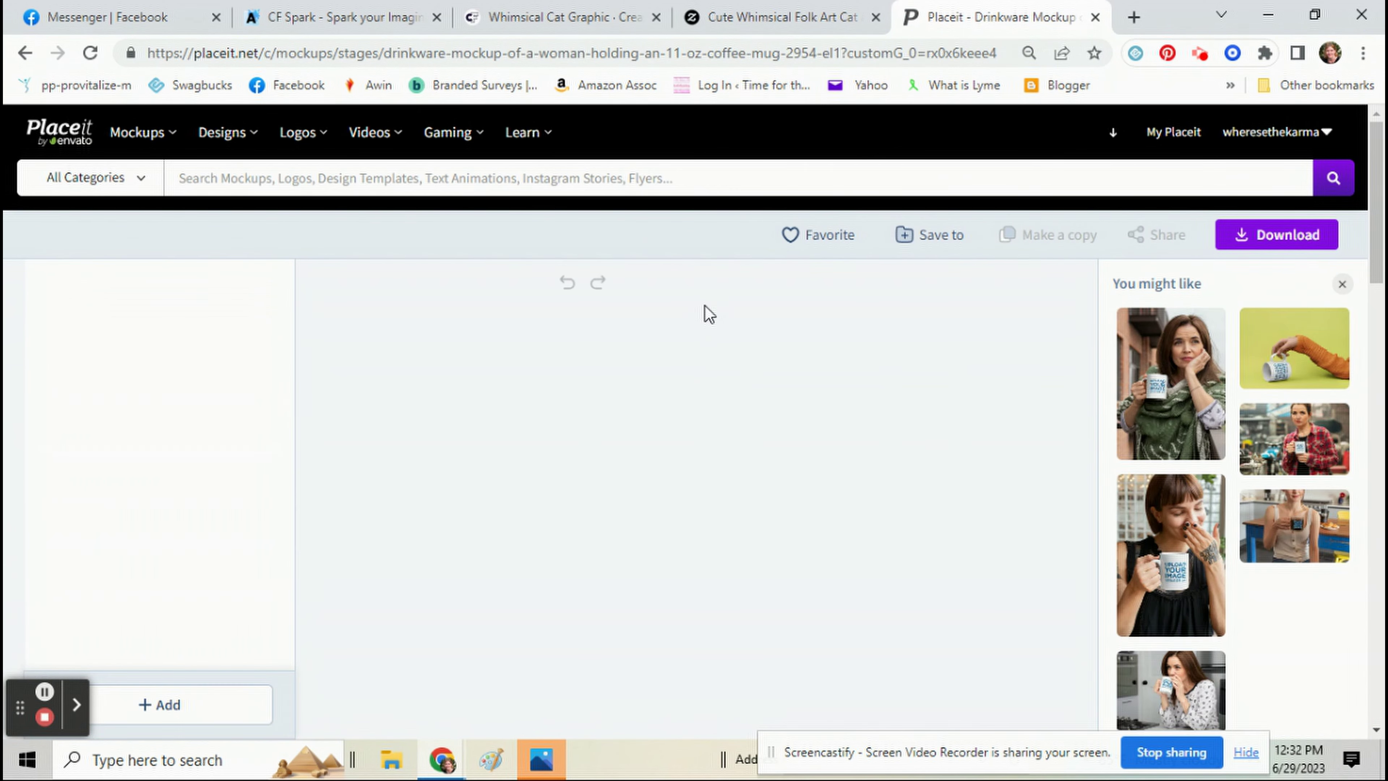
pyautogui.scroll(-2, 703, 317)
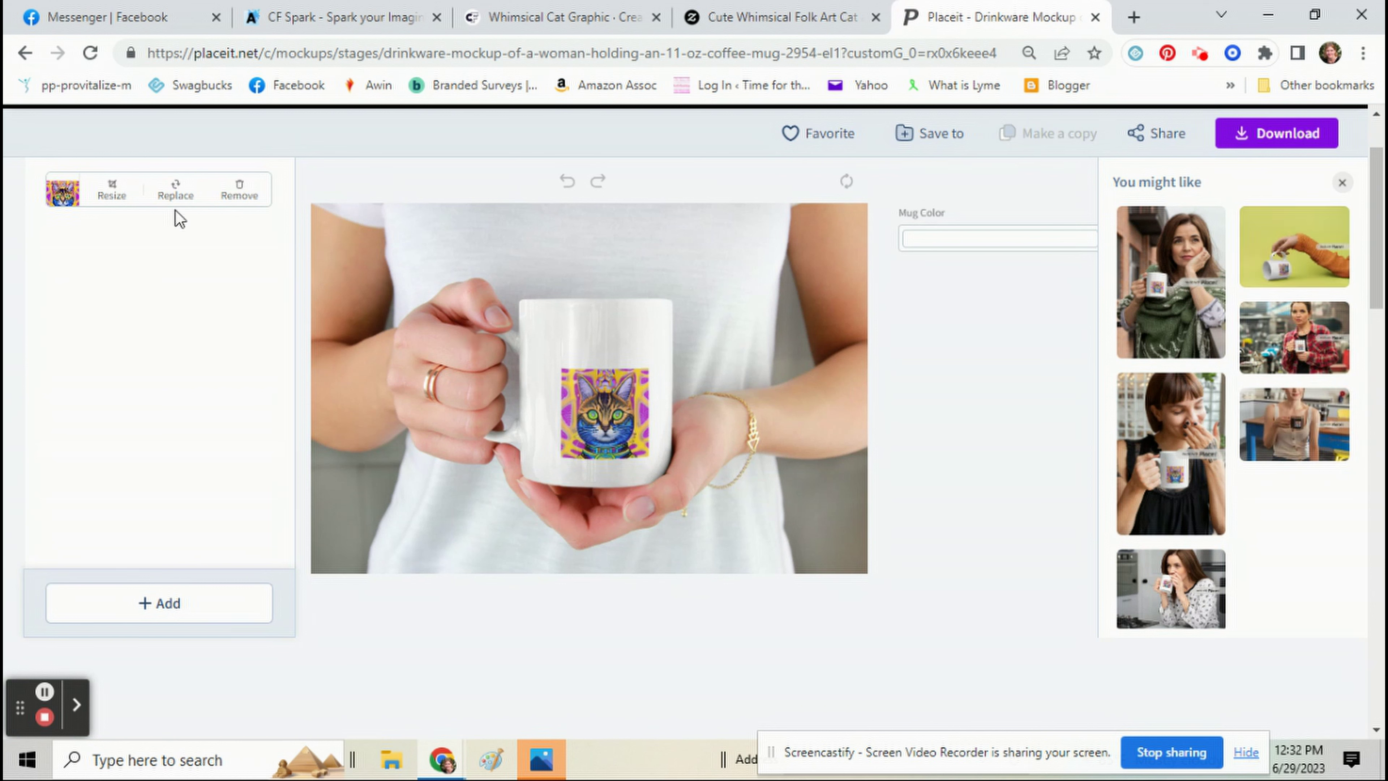
pyautogui.click(175, 190)
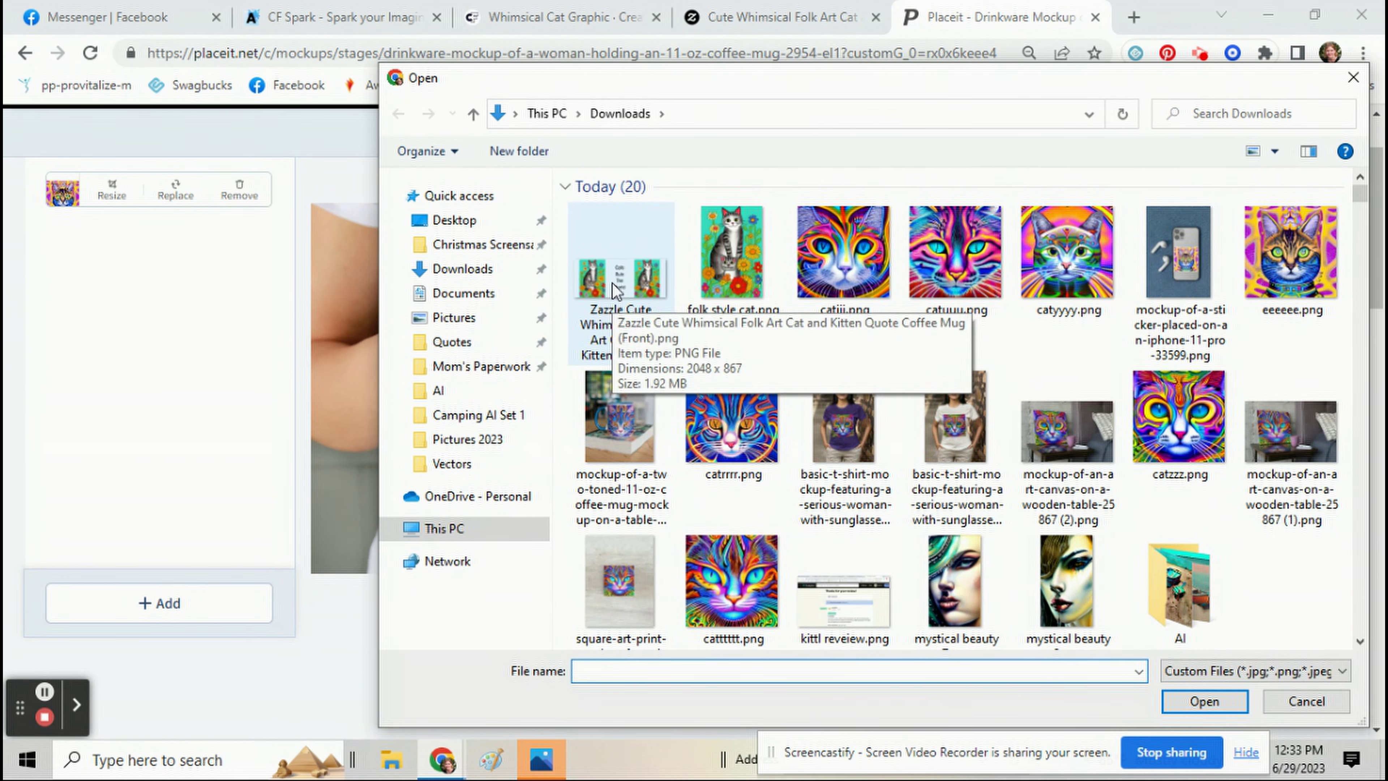
# Upload the Zazzle front artwork PNG, zoom it to 266%, and crop to the folk-art cat panel.
pyautogui.doubleClick(611, 280)
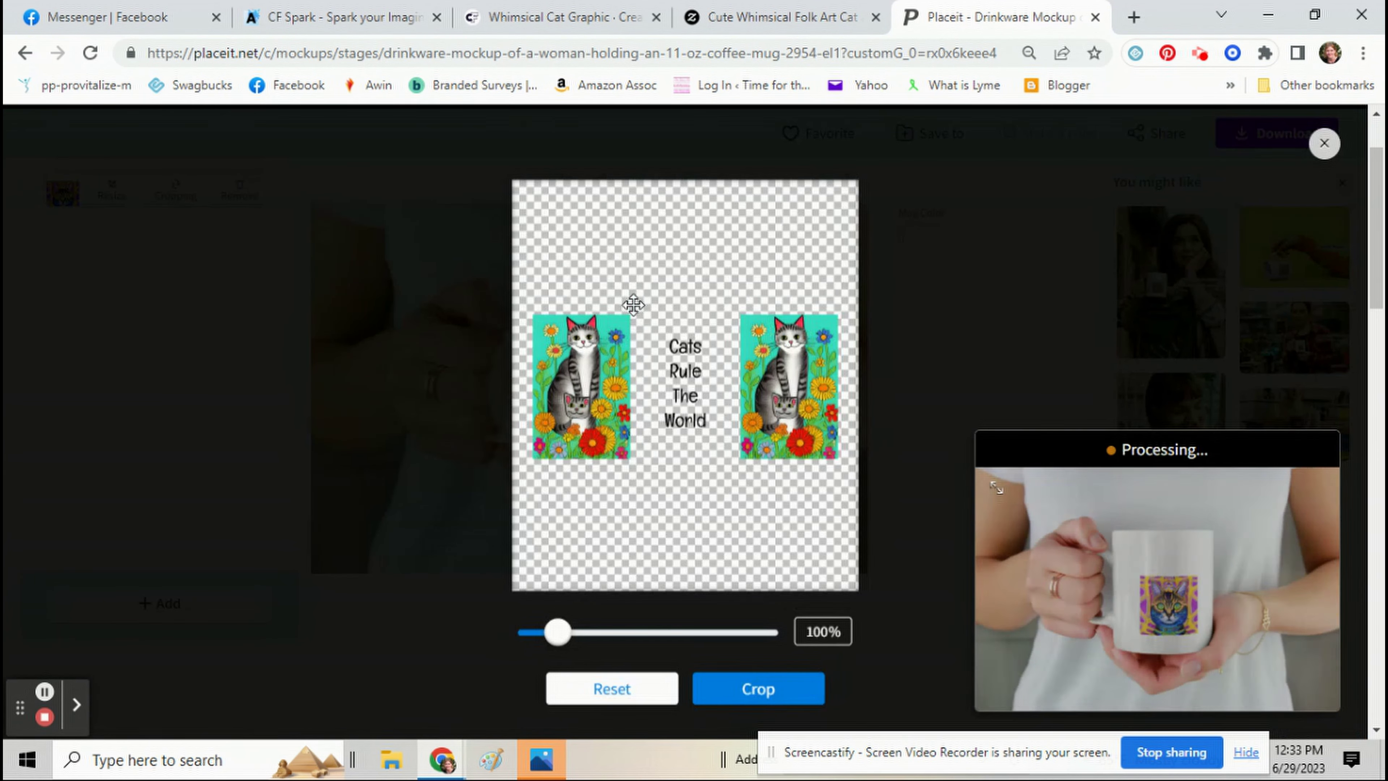
pyautogui.click(738, 15)
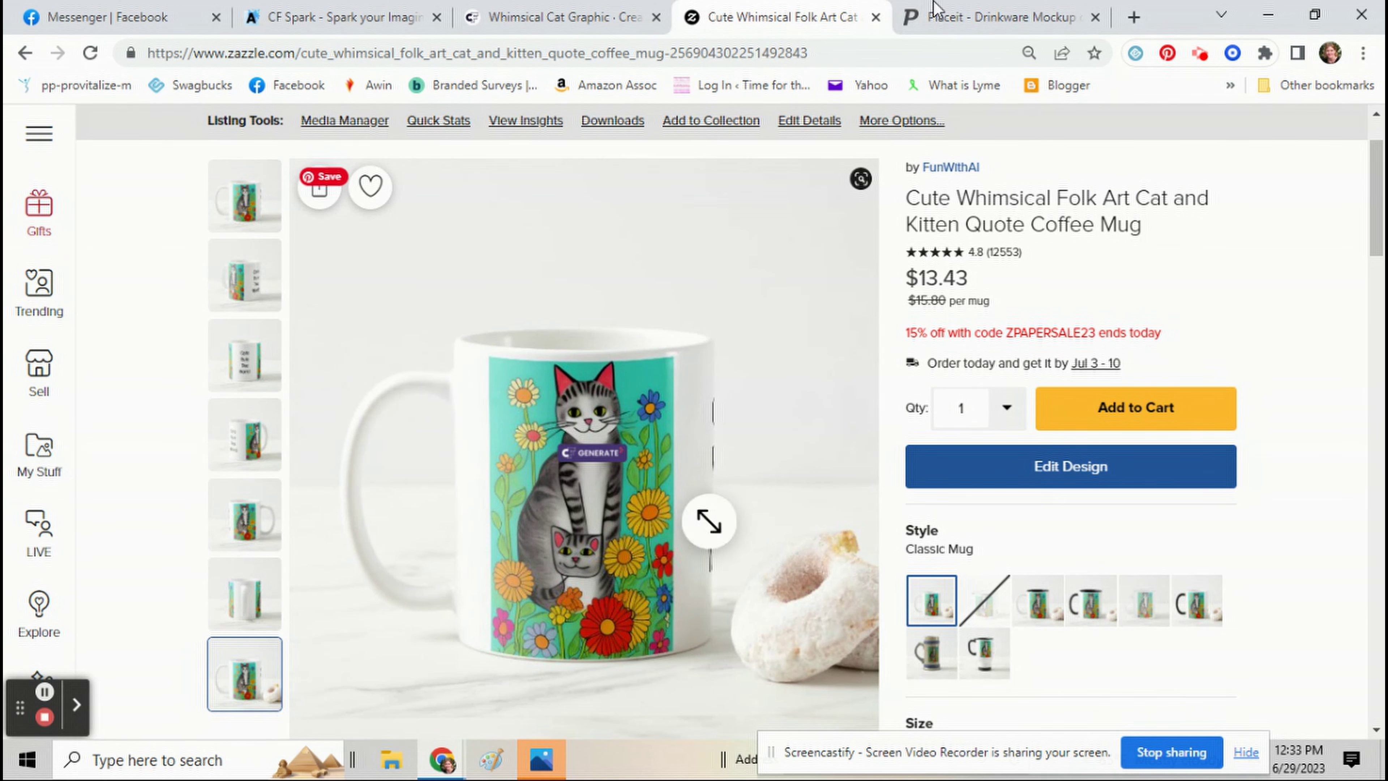
pyautogui.click(963, 19)
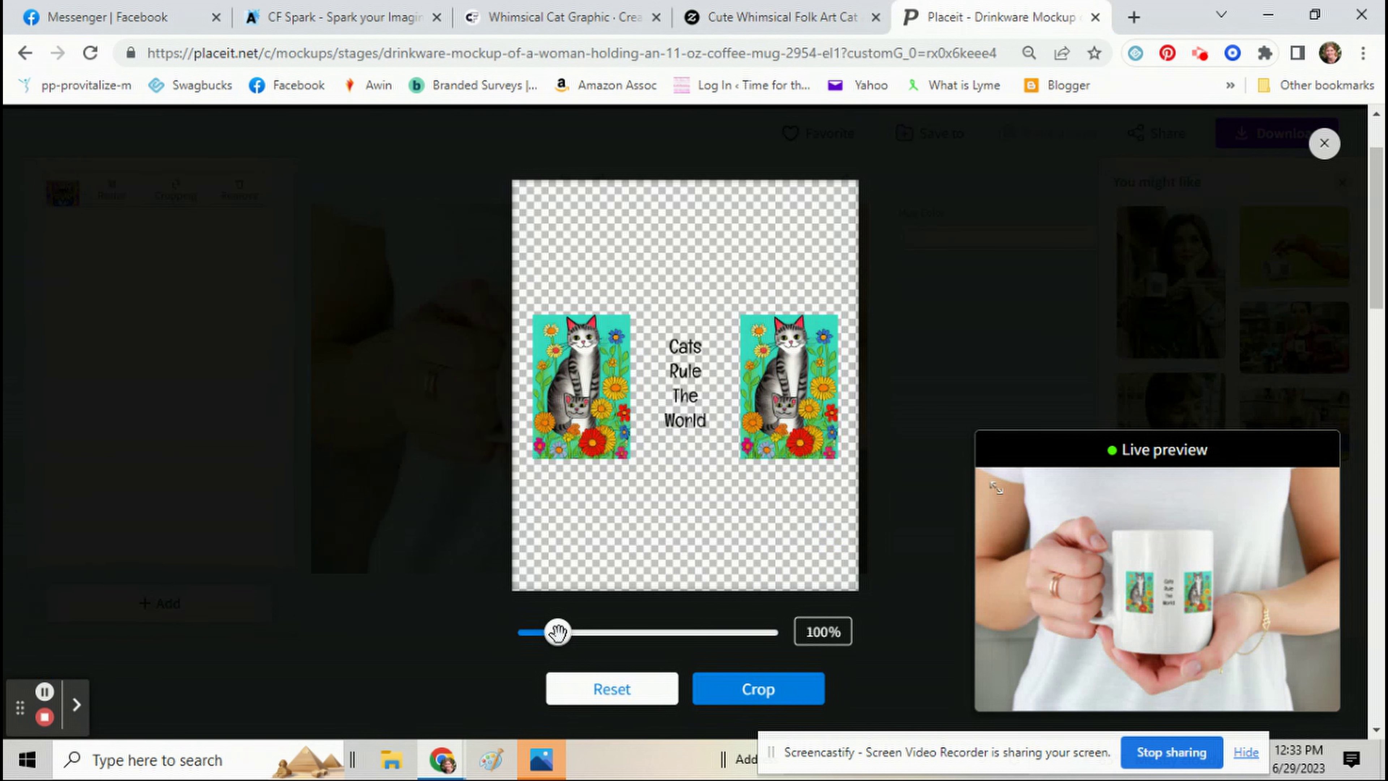
pyautogui.moveTo(557, 633); pyautogui.dragTo(649, 633)
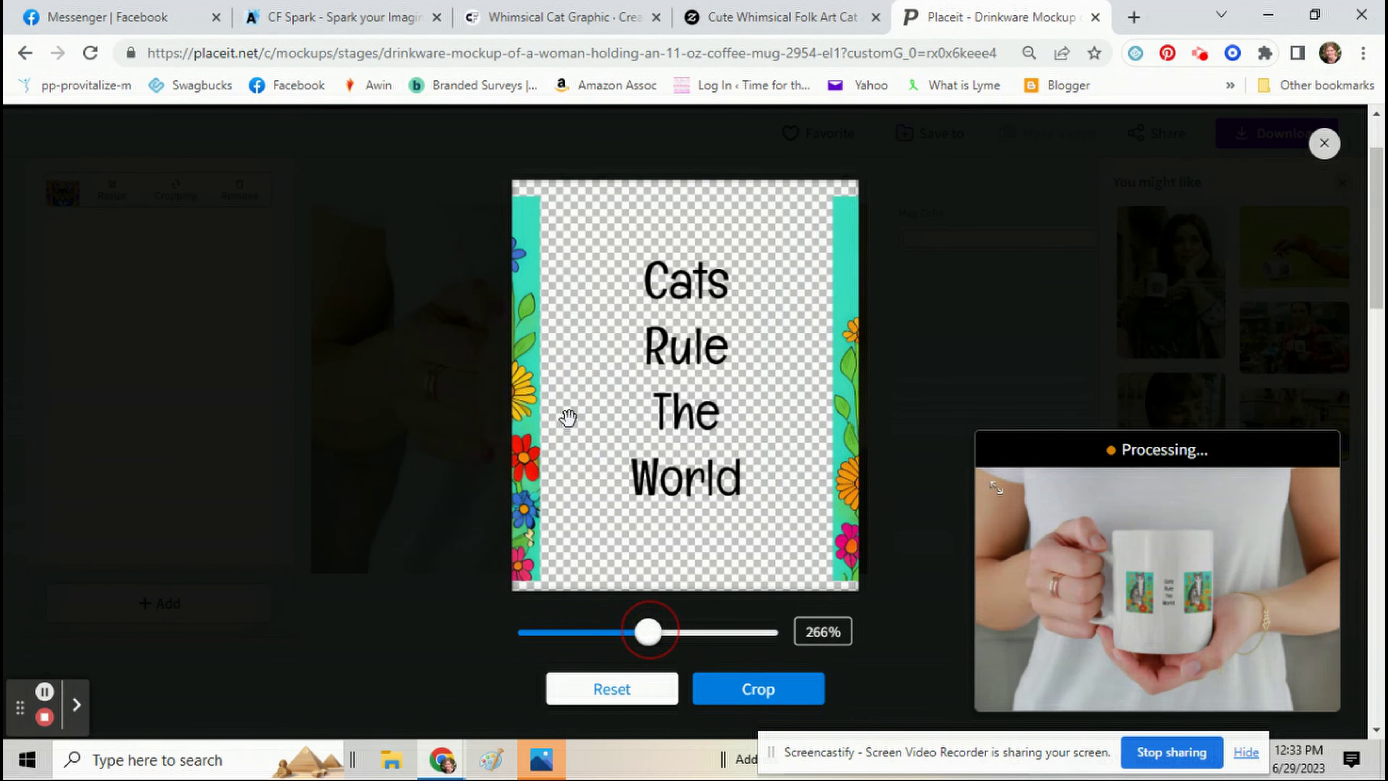
pyautogui.moveTo(569, 417); pyautogui.dragTo(831, 405)
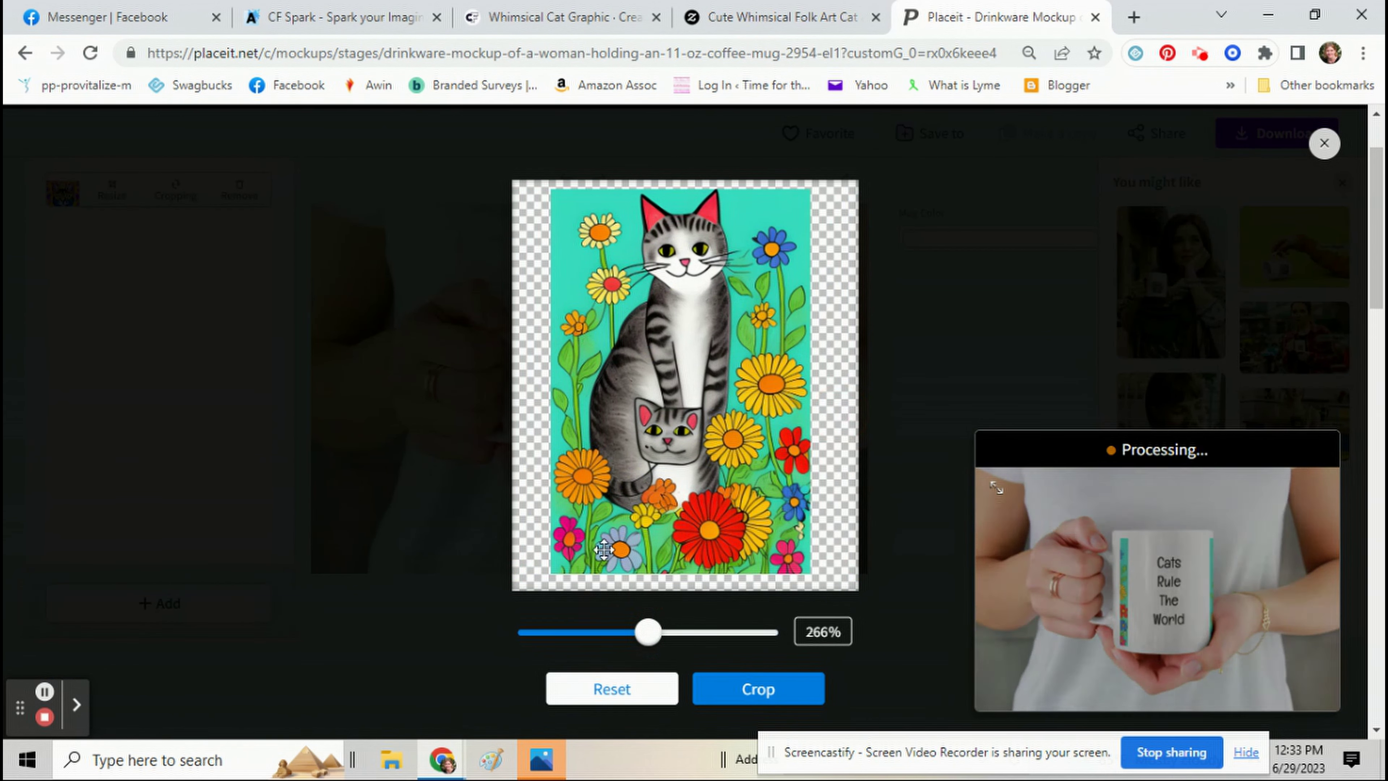
pyautogui.moveTo(600, 234); pyautogui.dragTo(603, 240)
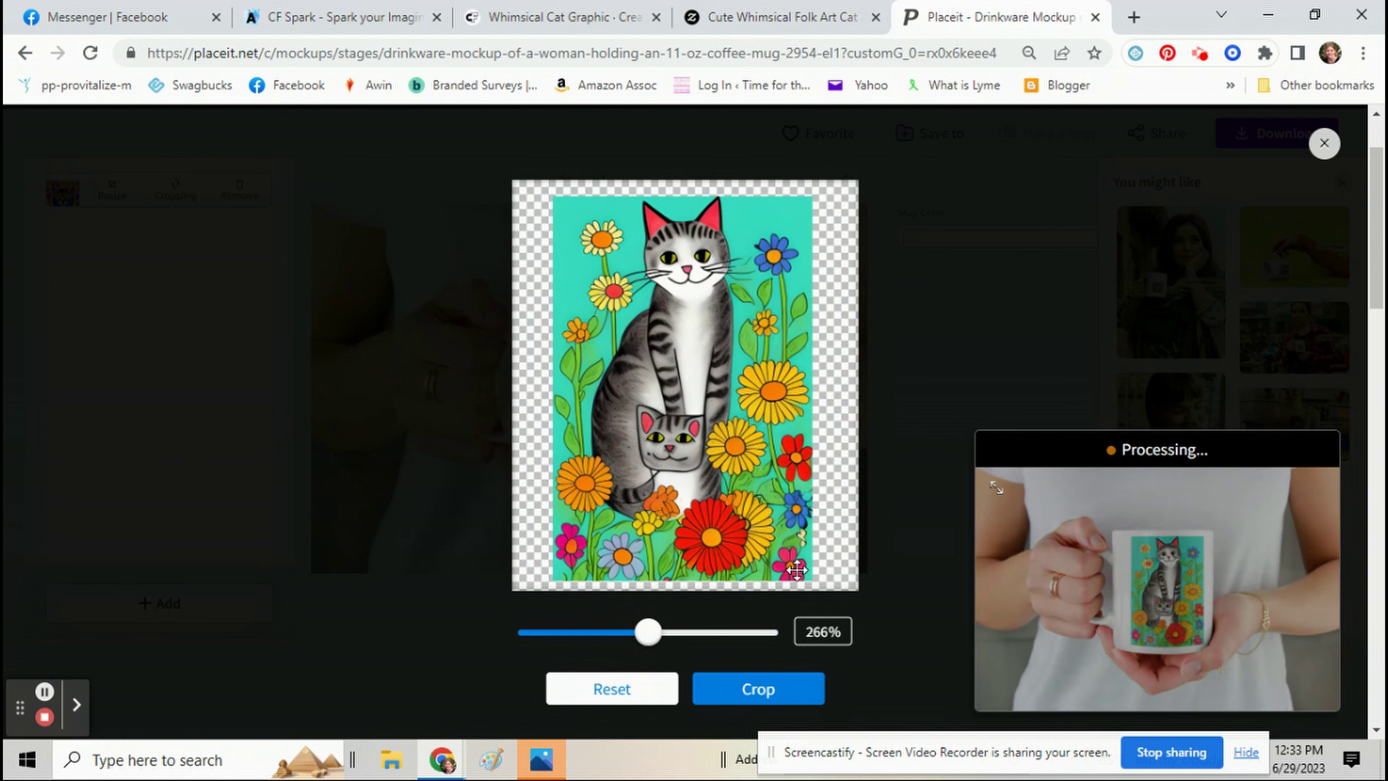
pyautogui.click(765, 696)
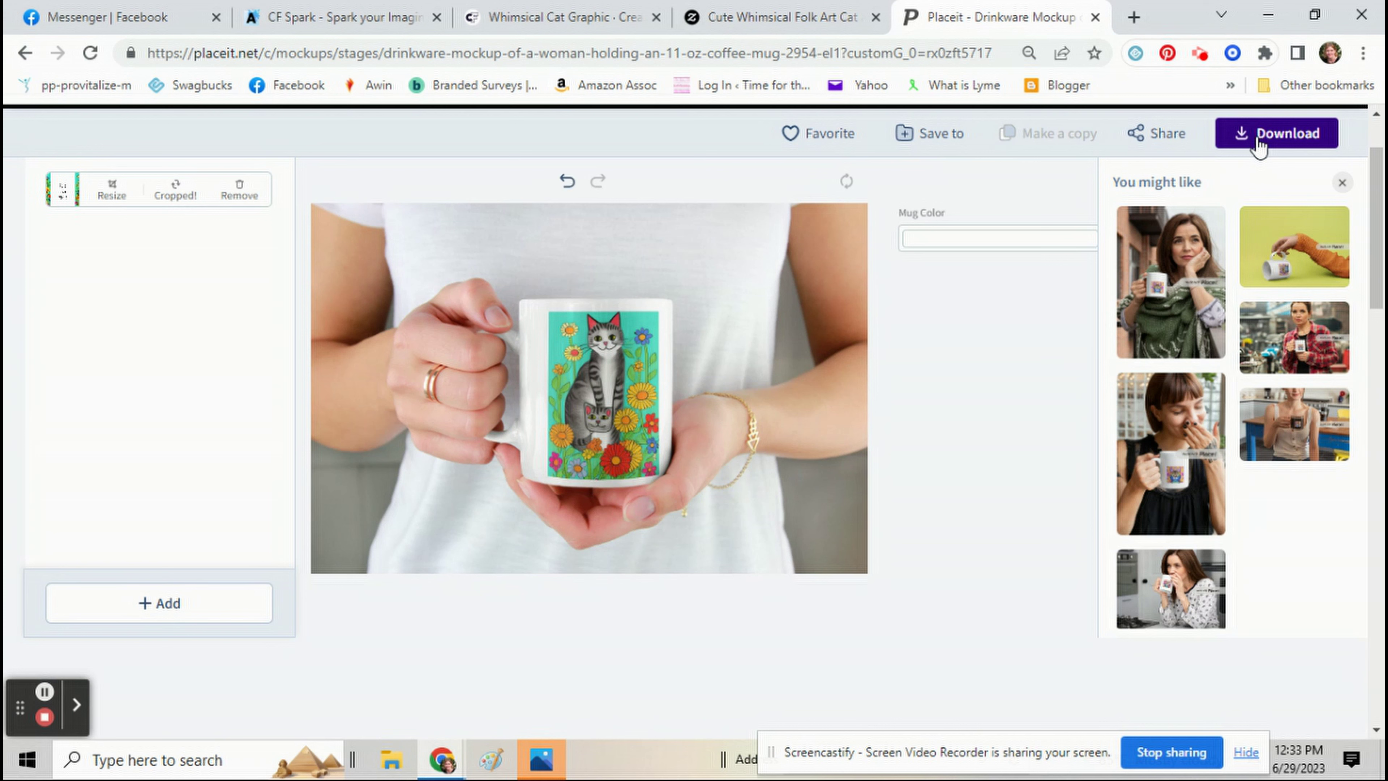
# Generate and download the finished woman-holding-cat-mug mockup, then close its image preview.
pyautogui.click(1258, 141)
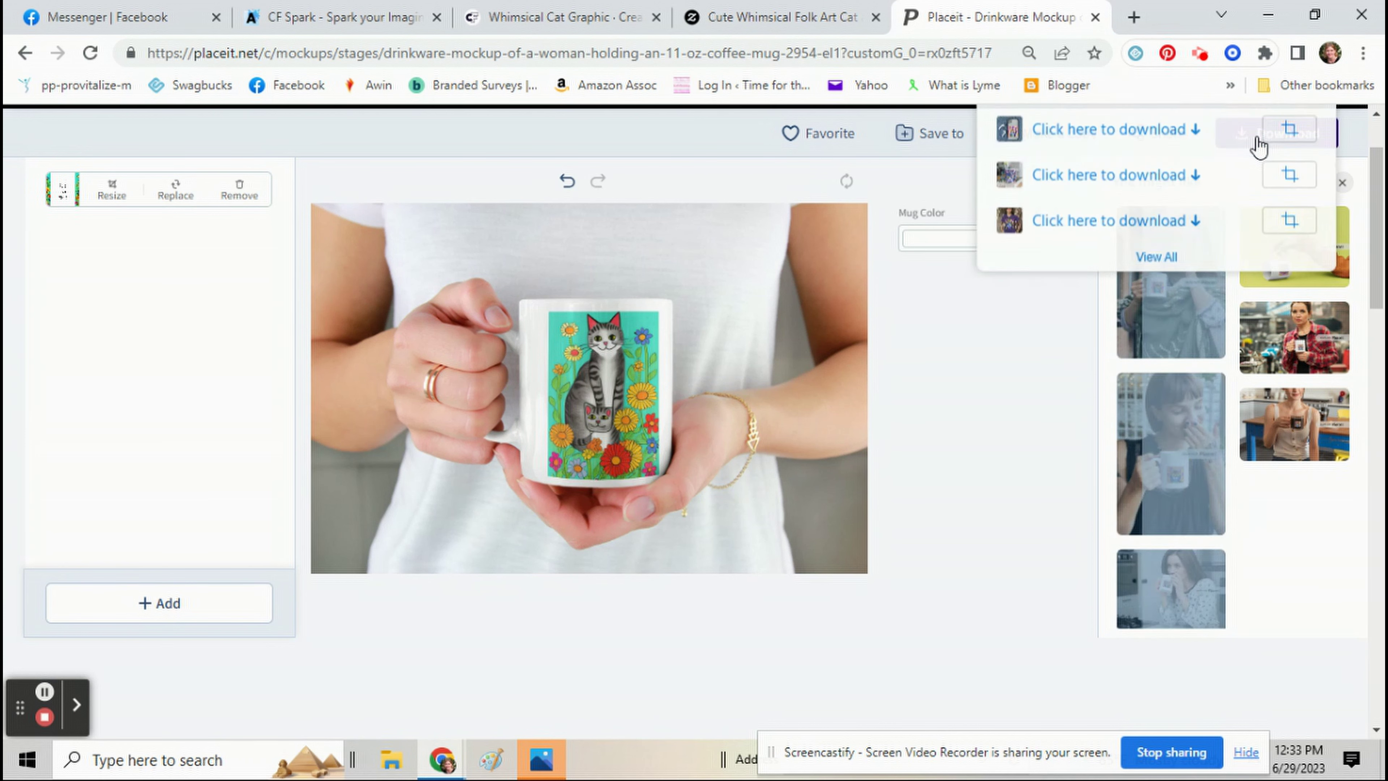
pyautogui.click(1095, 131)
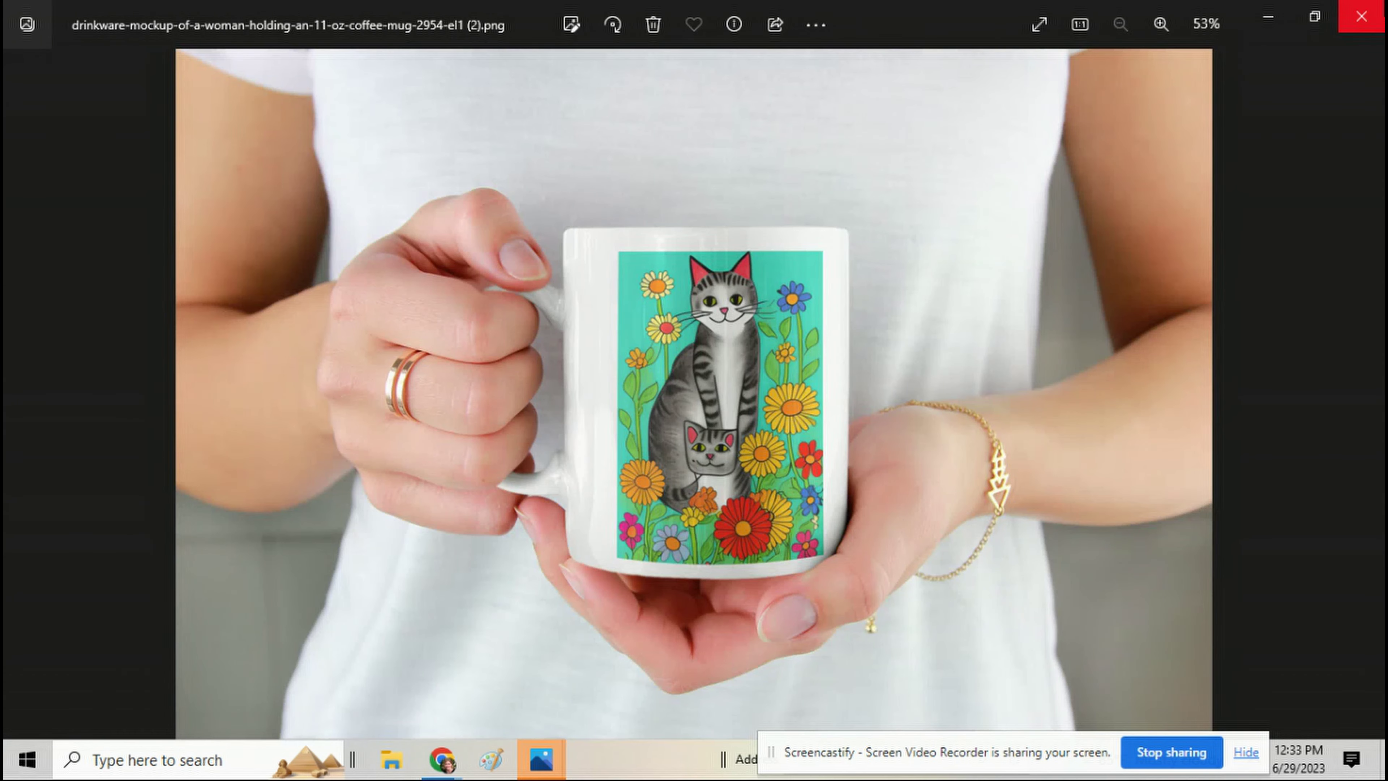
pyautogui.click(1362, 20)
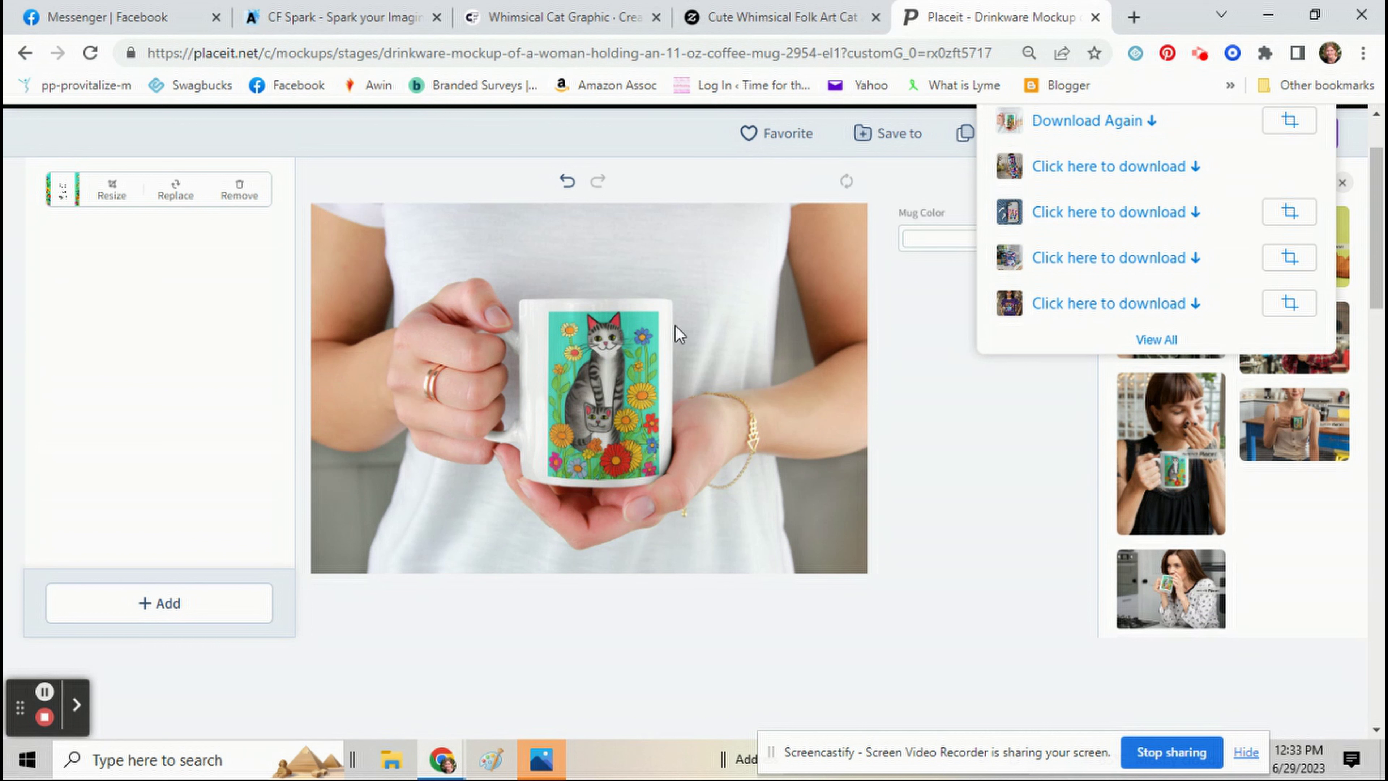
pyautogui.click(391, 759)
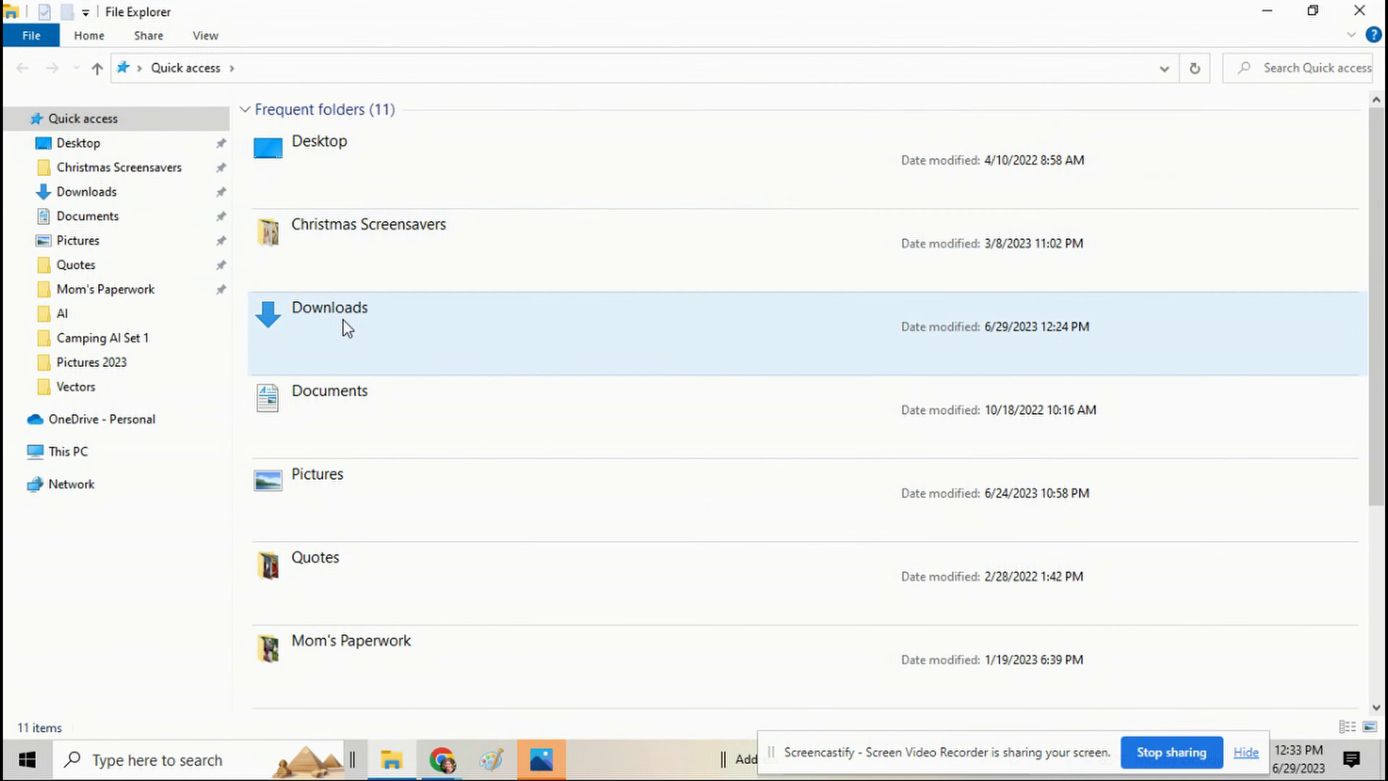
# Open the drinkware mockup file from the Downloads folder in Paint.
pyautogui.doubleClick(343, 319)
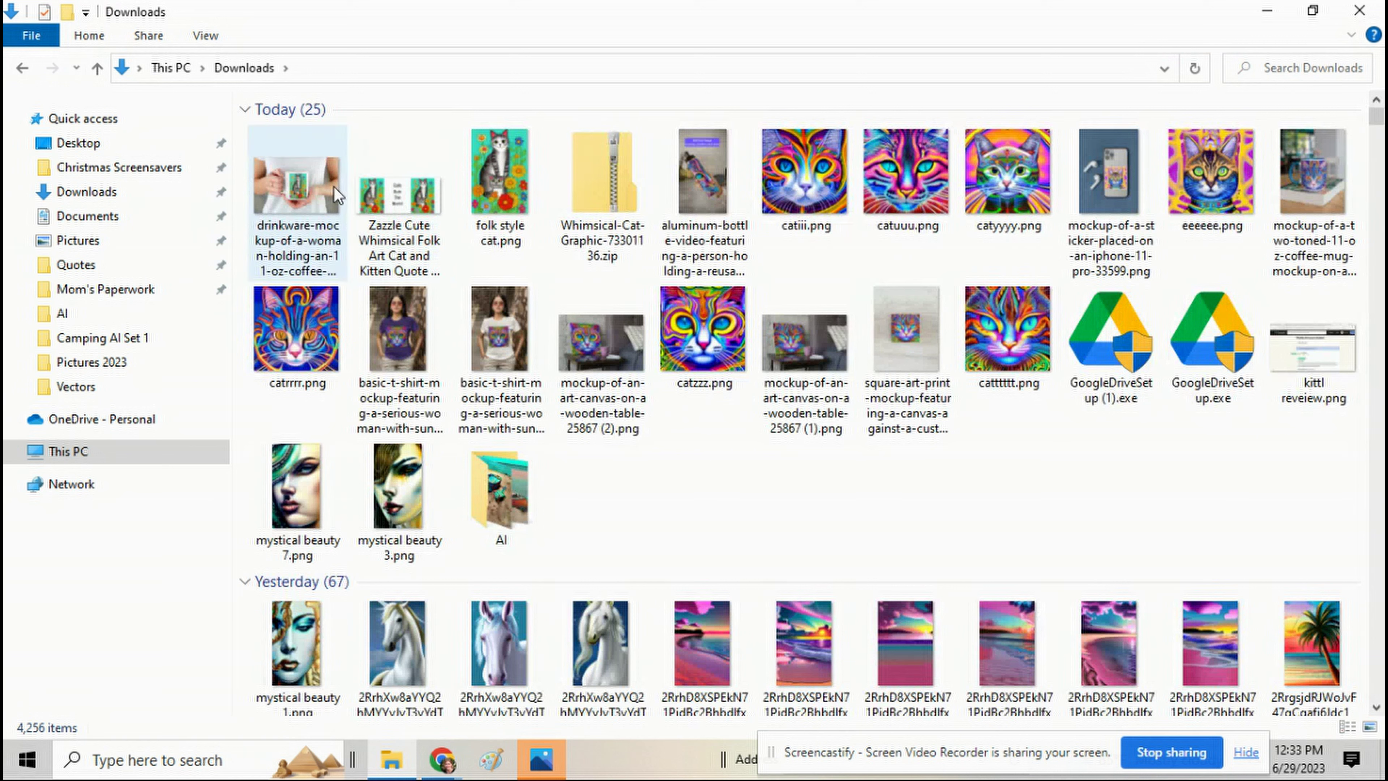
pyautogui.click(305, 183)
pyautogui.rightClick(305, 182)
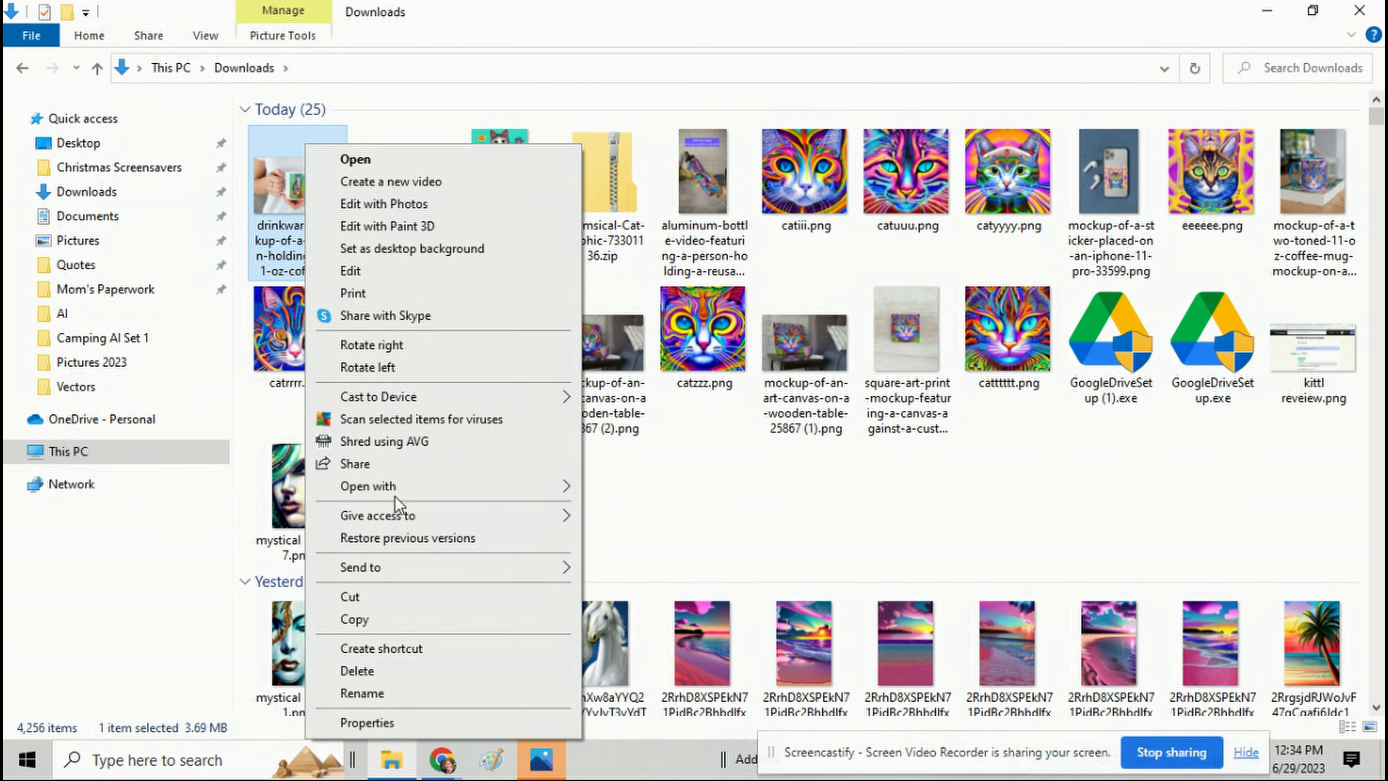
pyautogui.moveTo(395, 492)
pyautogui.click(651, 510)
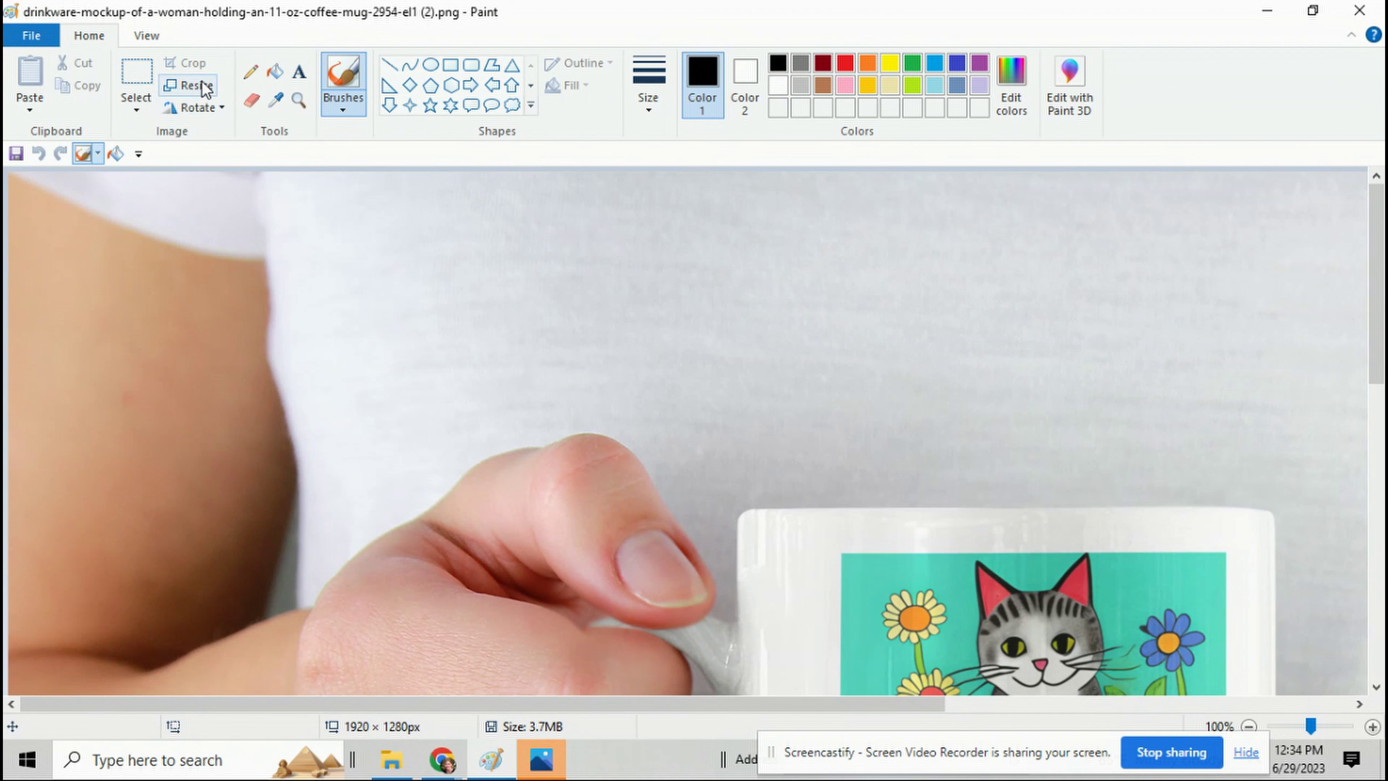
# Resize the mockup to 2832 × 1888 pixels by changing the height from 1280 to 1888.
pyautogui.click(204, 87)
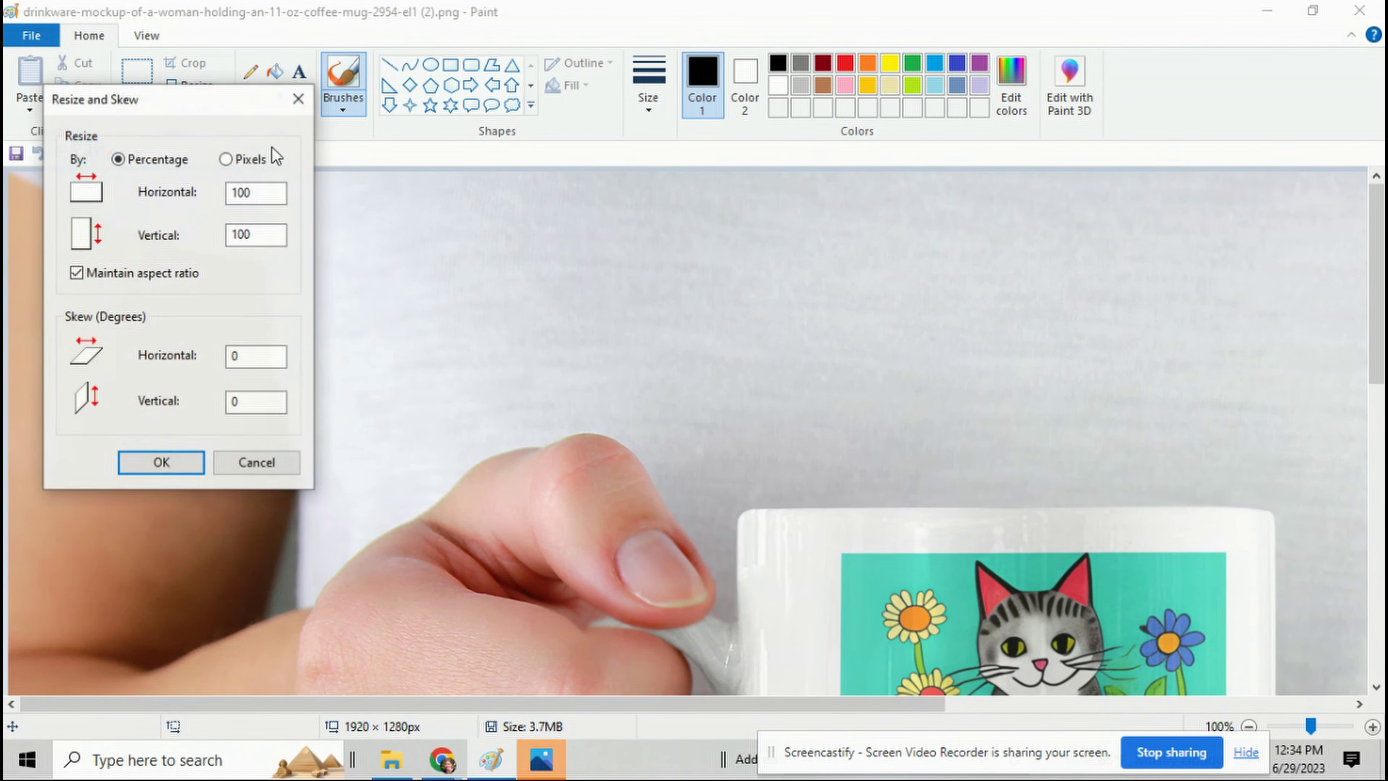
pyautogui.click(263, 234)
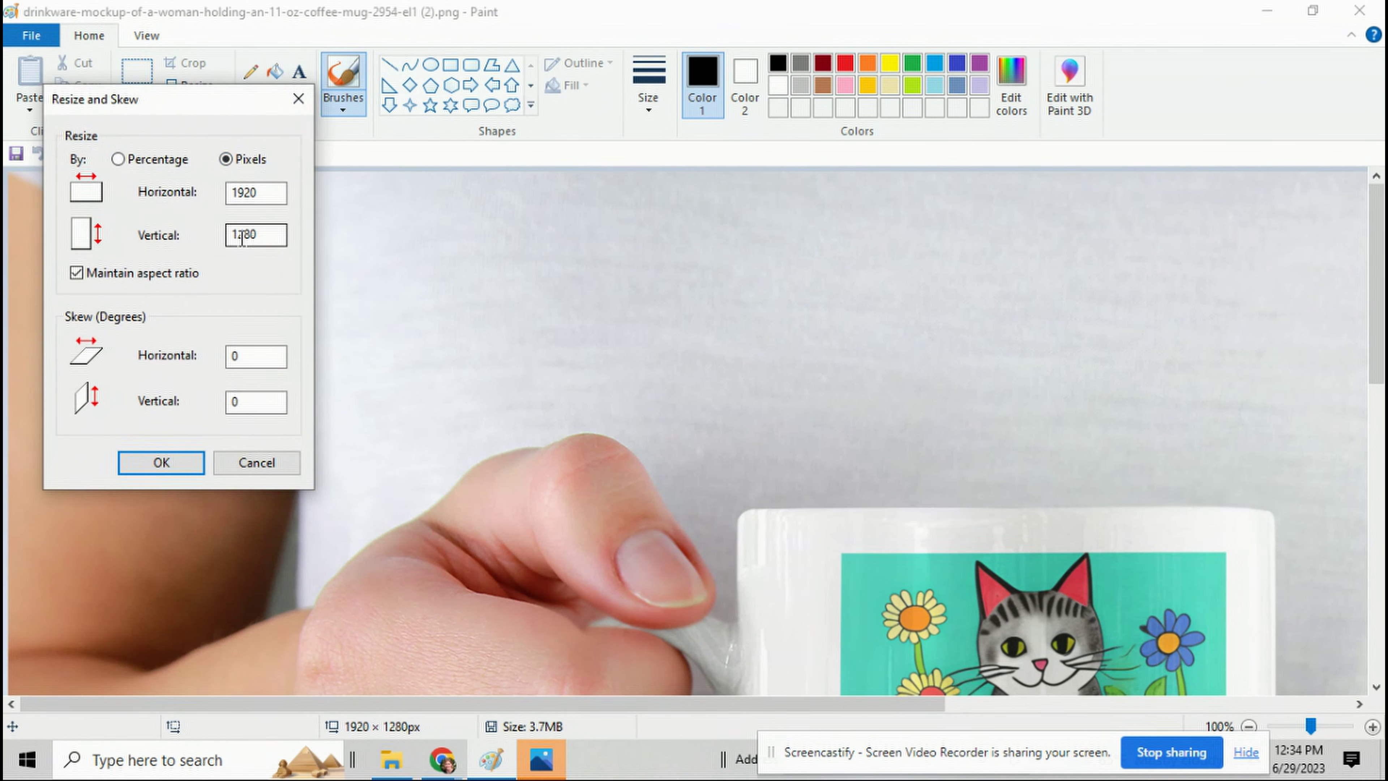
pyautogui.moveTo(273, 234); pyautogui.dragTo(157, 237)
pyautogui.write('1888')
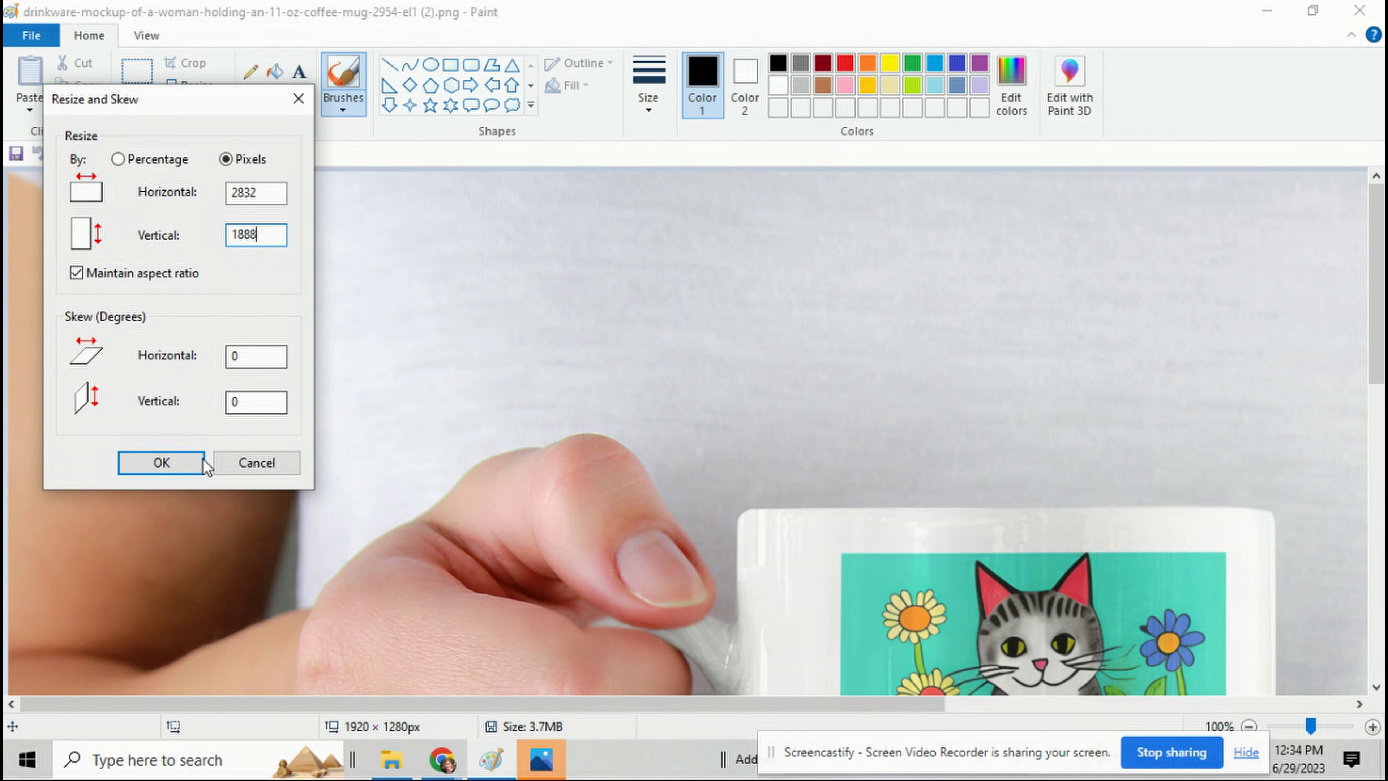
pyautogui.click(170, 469)
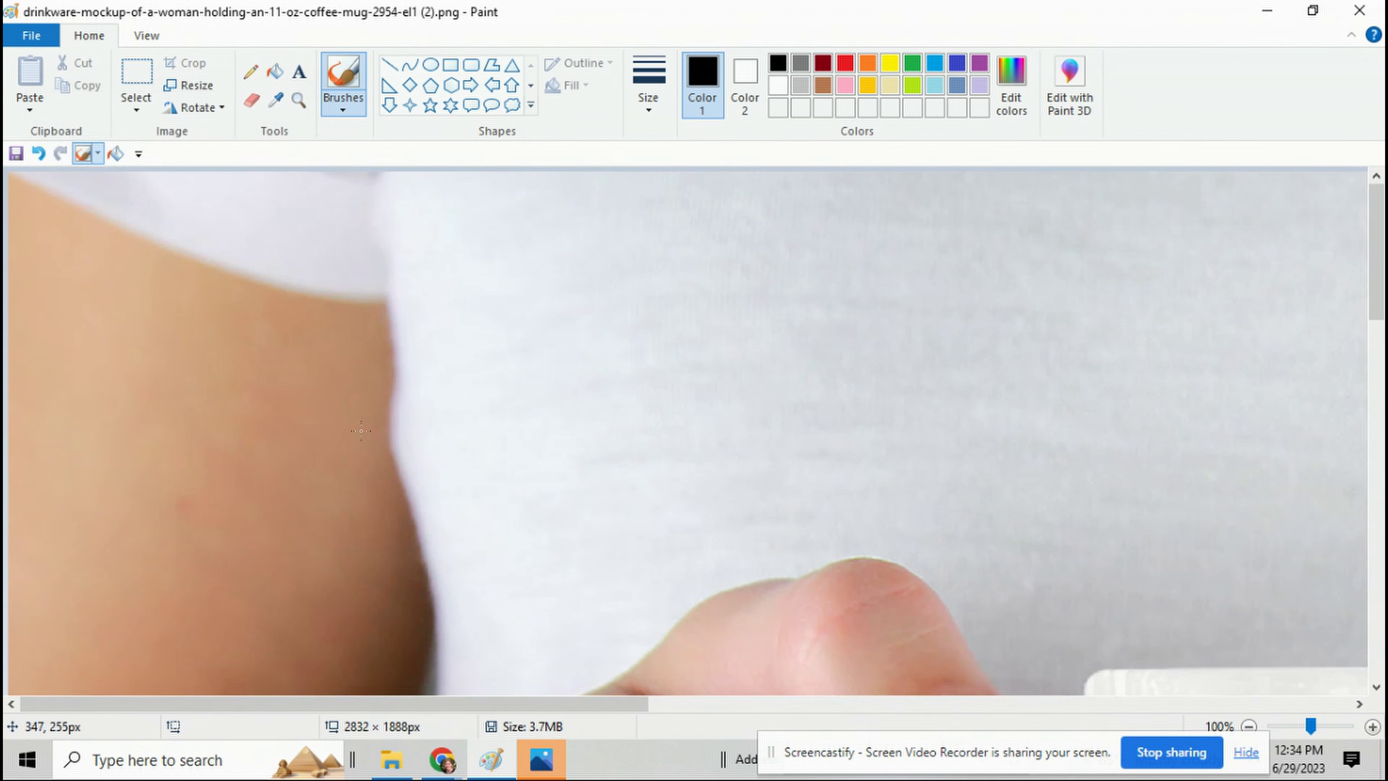
# Save the resized image, close Paint, and preview the saved mockup file.
pyautogui.click(52, 40)
pyautogui.click(67, 150)
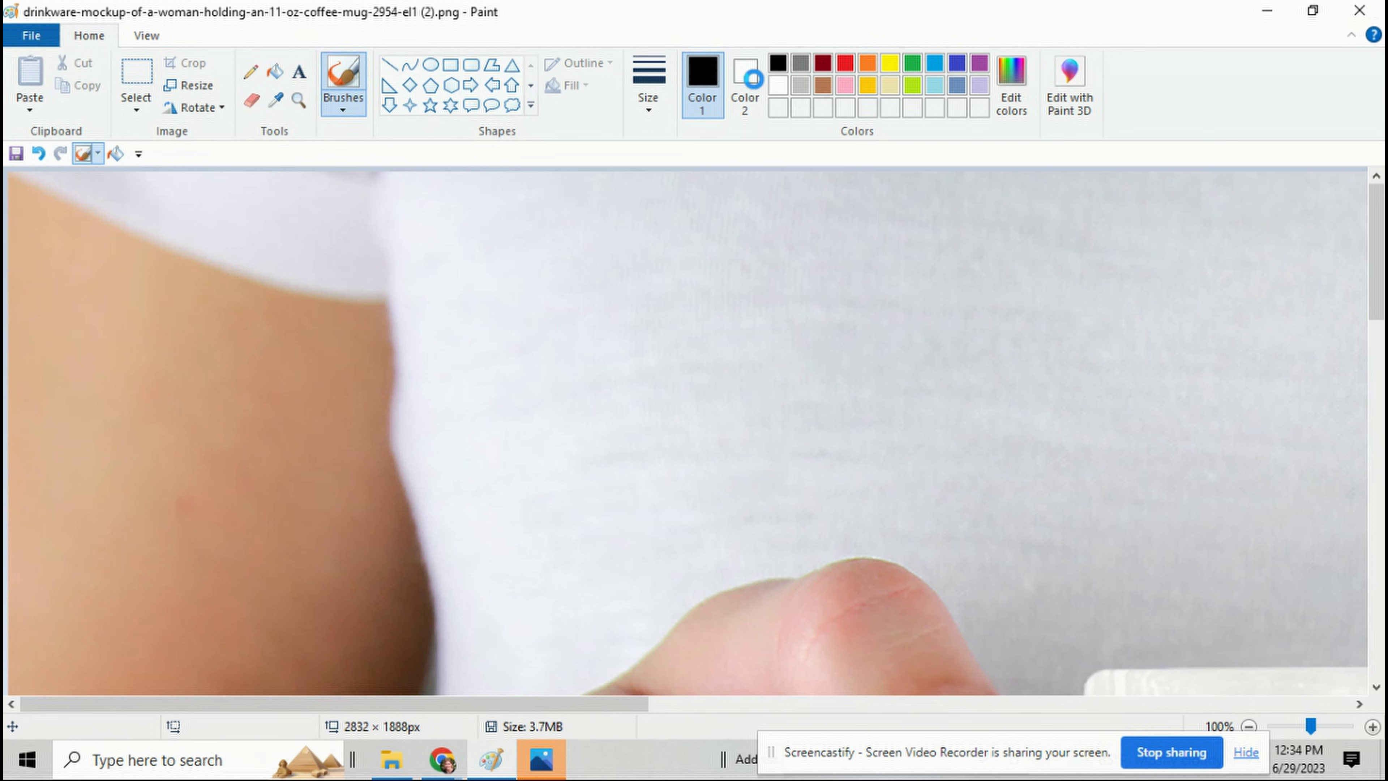
pyautogui.click(1361, 11)
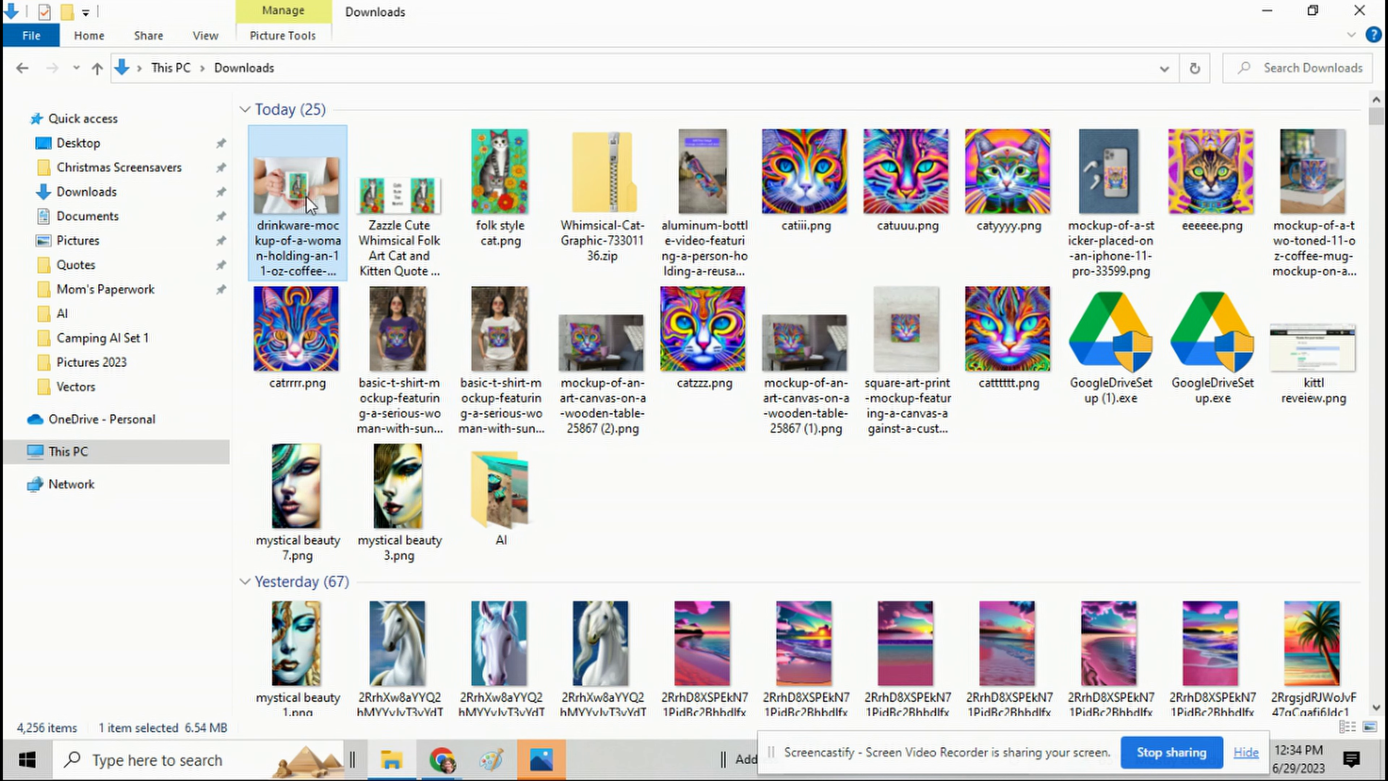
pyautogui.doubleClick(306, 204)
# Close the preview and Explorer, return to the Zazzle listing, and start adding an image in Media Manager.
pyautogui.click(1361, 11)
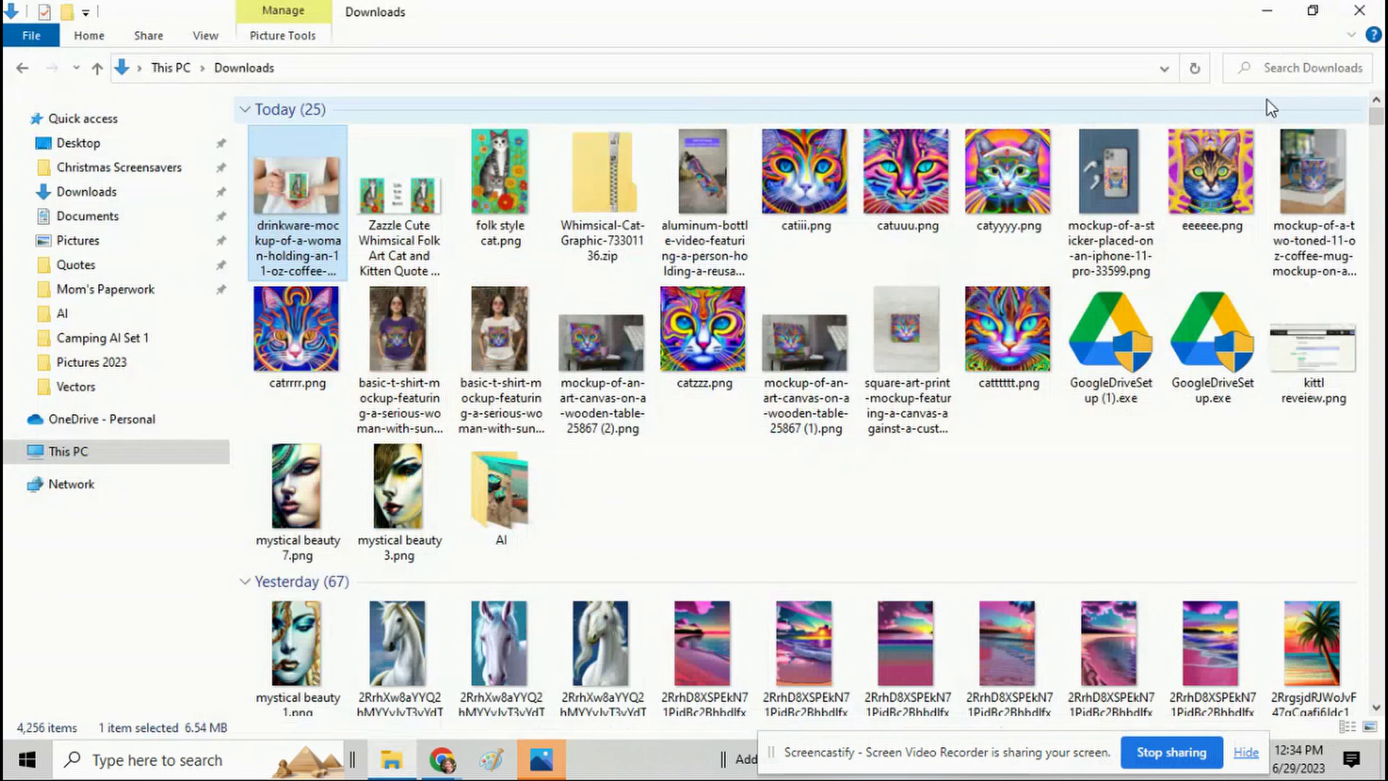
pyautogui.click(1360, 11)
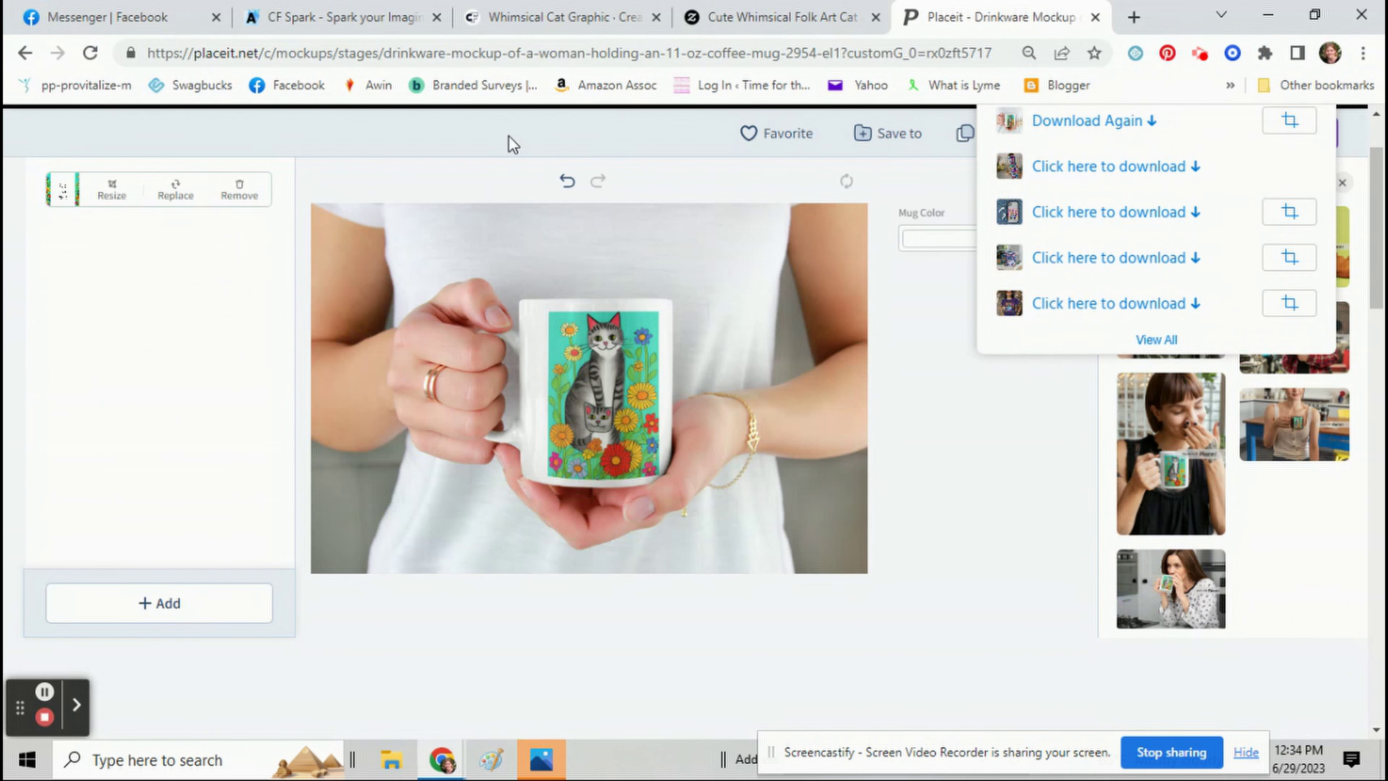
pyautogui.click(835, 8)
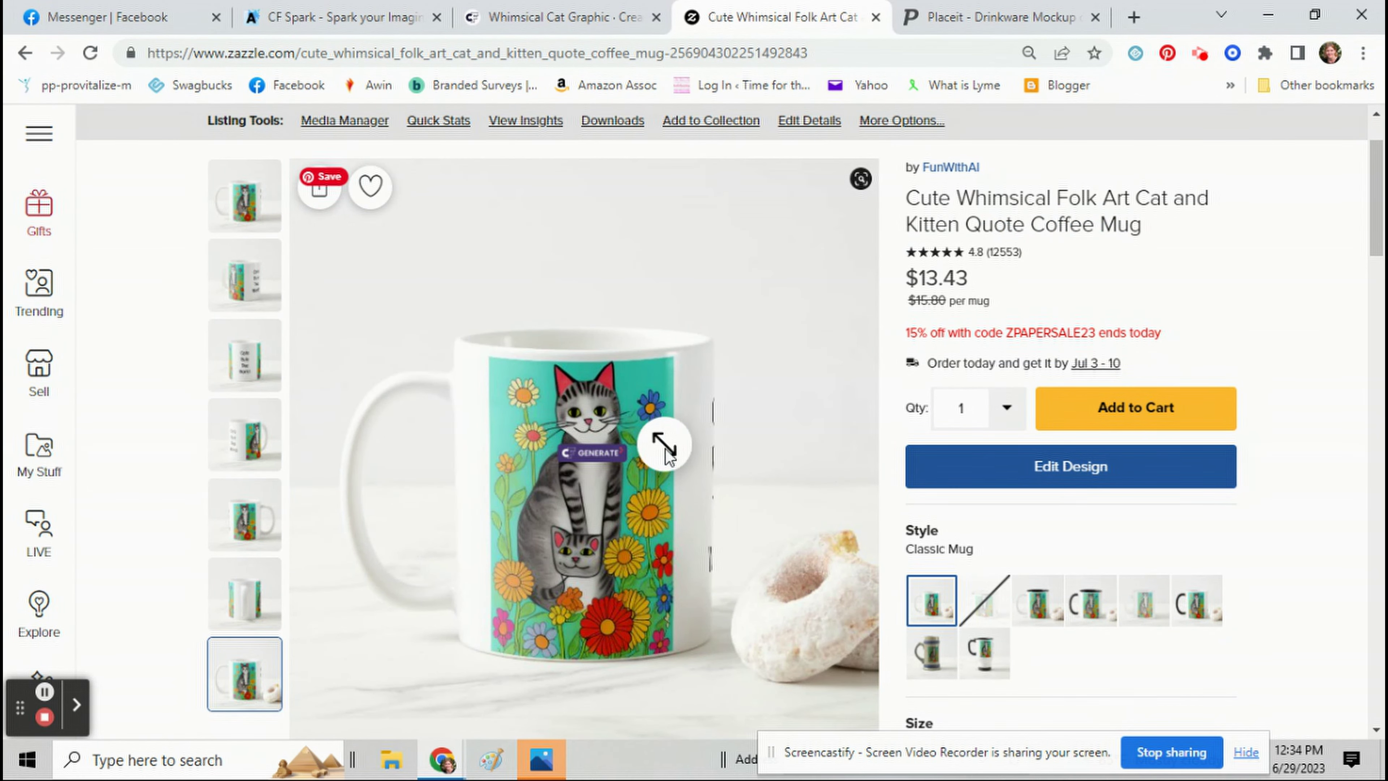
pyautogui.click(331, 134)
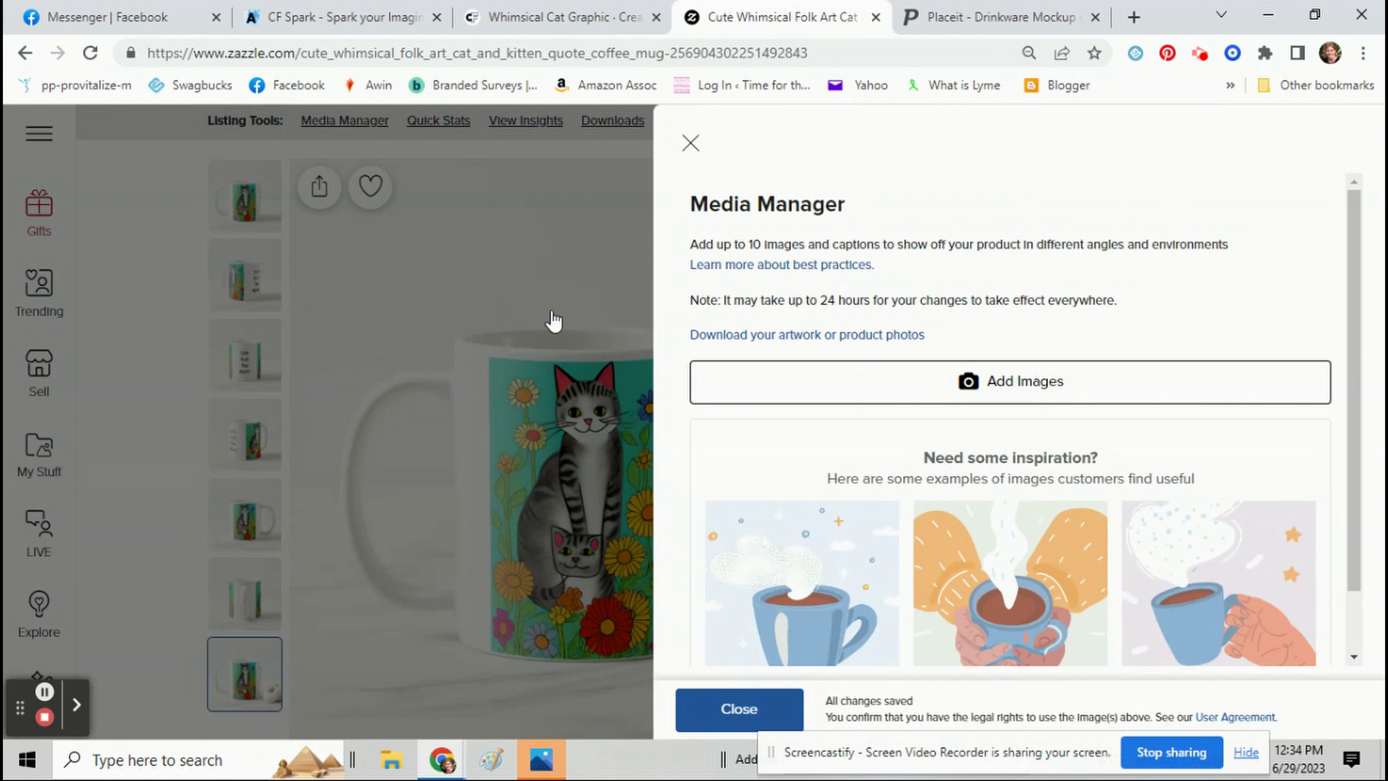
pyautogui.scroll(-1, 897, 531)
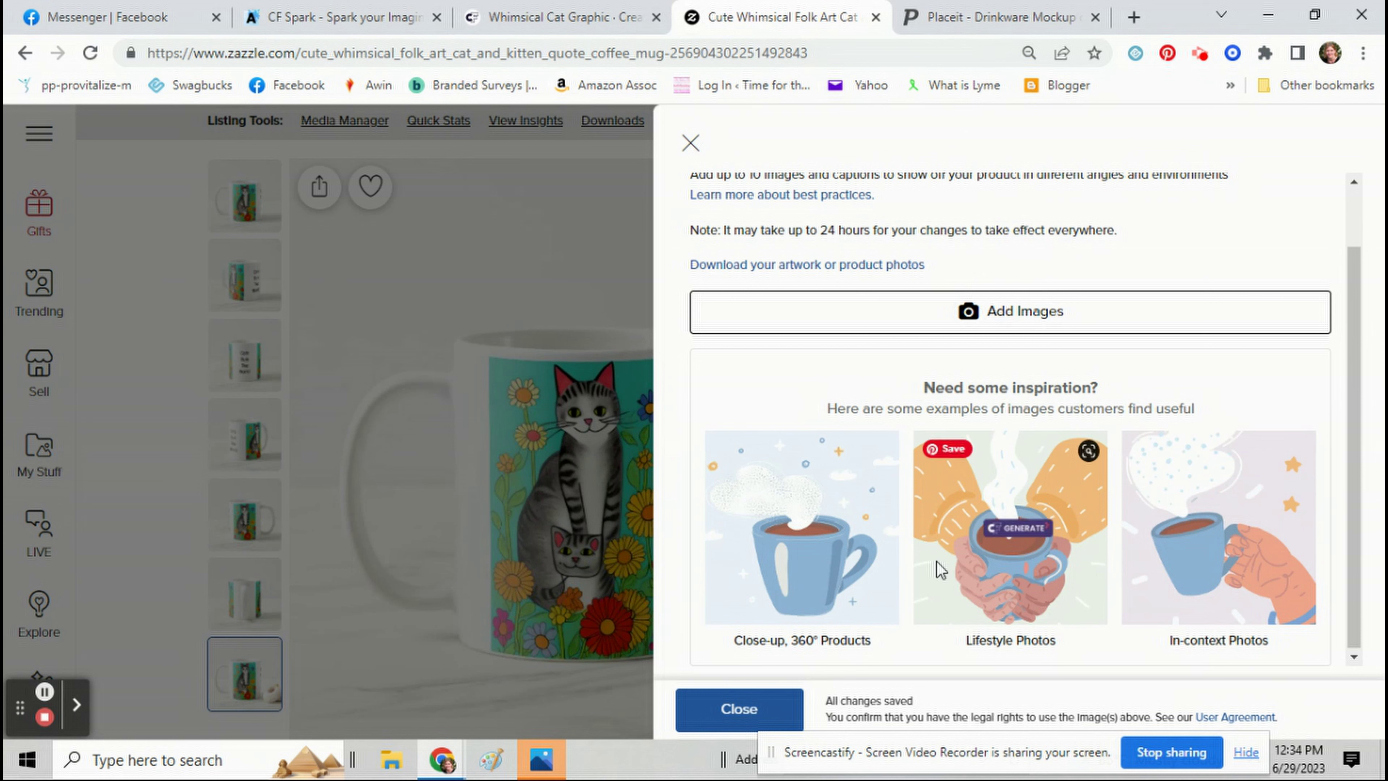
pyautogui.moveTo(1044, 546)
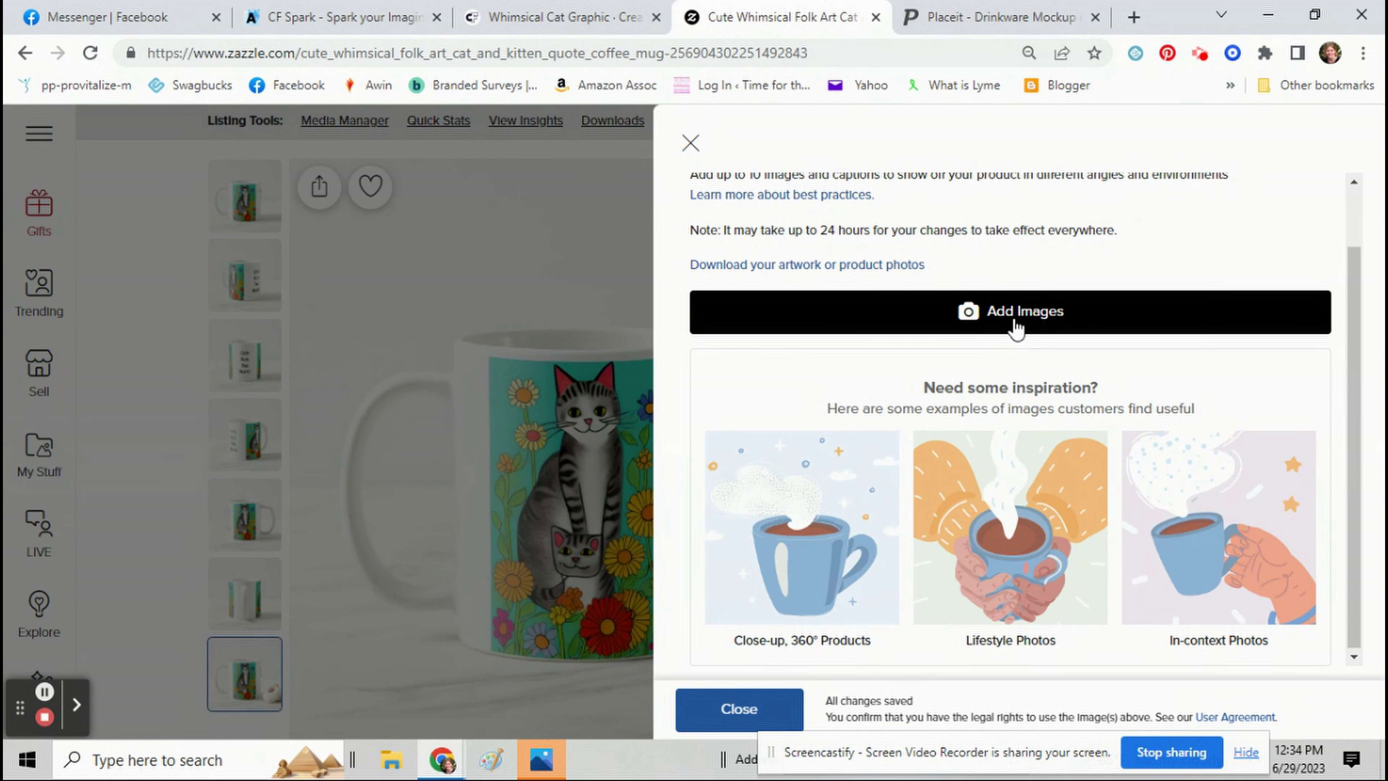
pyautogui.click(962, 322)
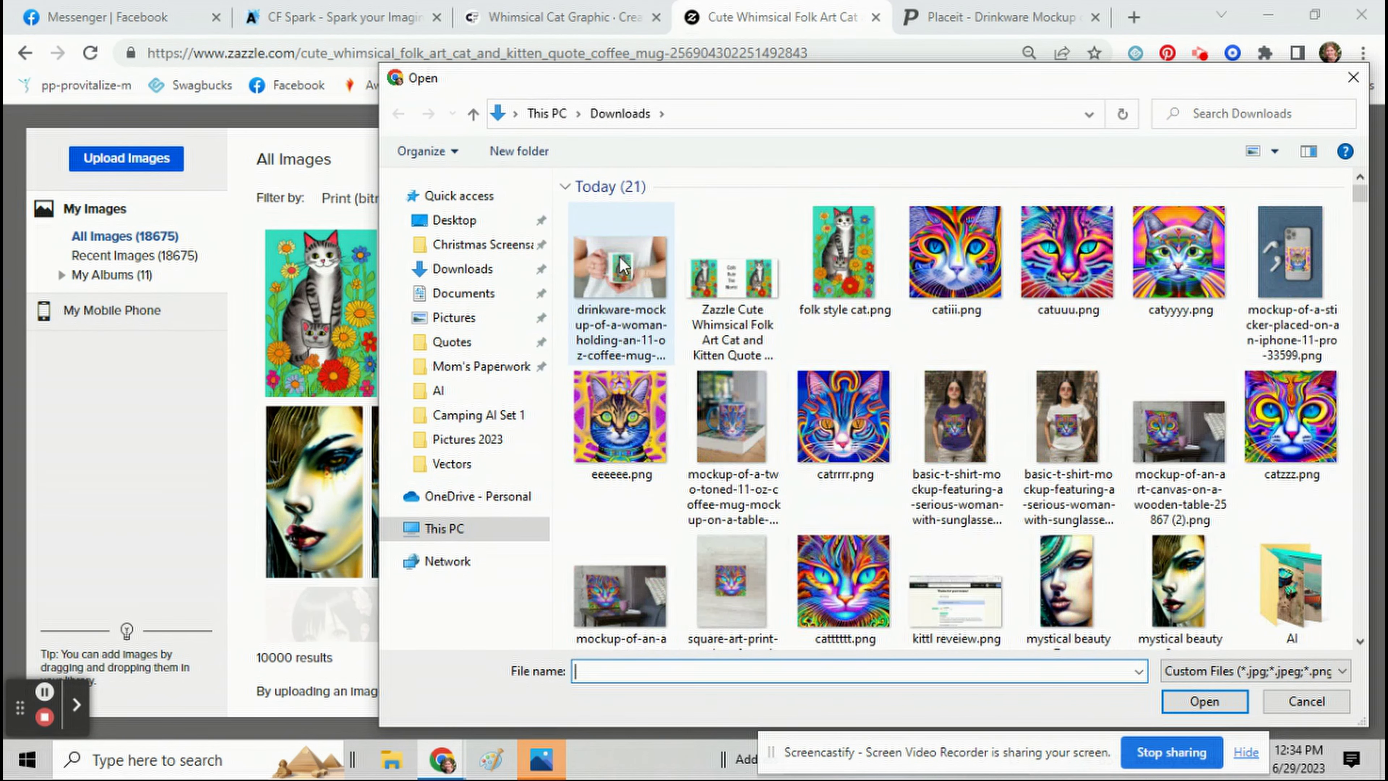
# Upload the drinkware mockup PNG to My Images and choose it for the listing.
pyautogui.doubleClick(622, 285)
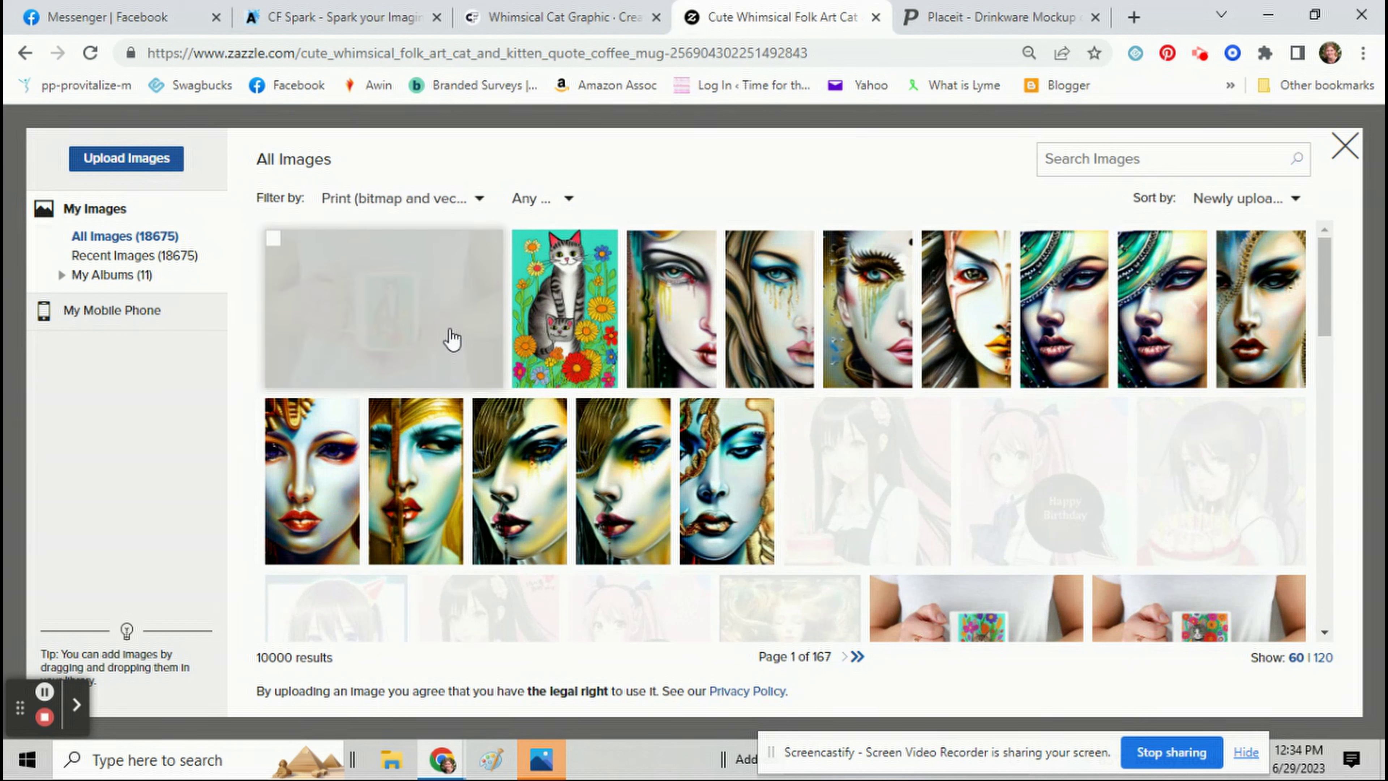
pyautogui.moveTo(474, 283); pyautogui.dragTo(876, 517)
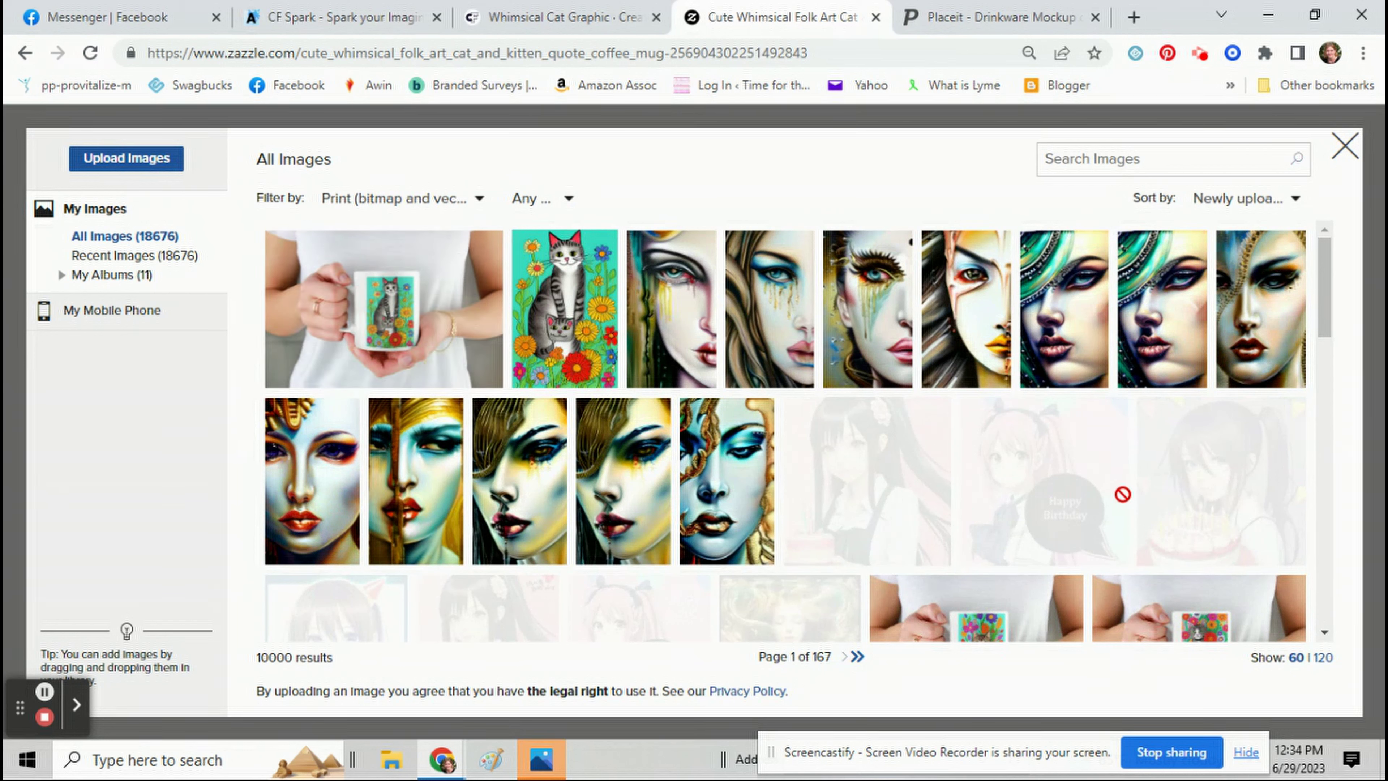
pyautogui.moveTo(1123, 494); pyautogui.dragTo(495, 525)
pyautogui.click(387, 323)
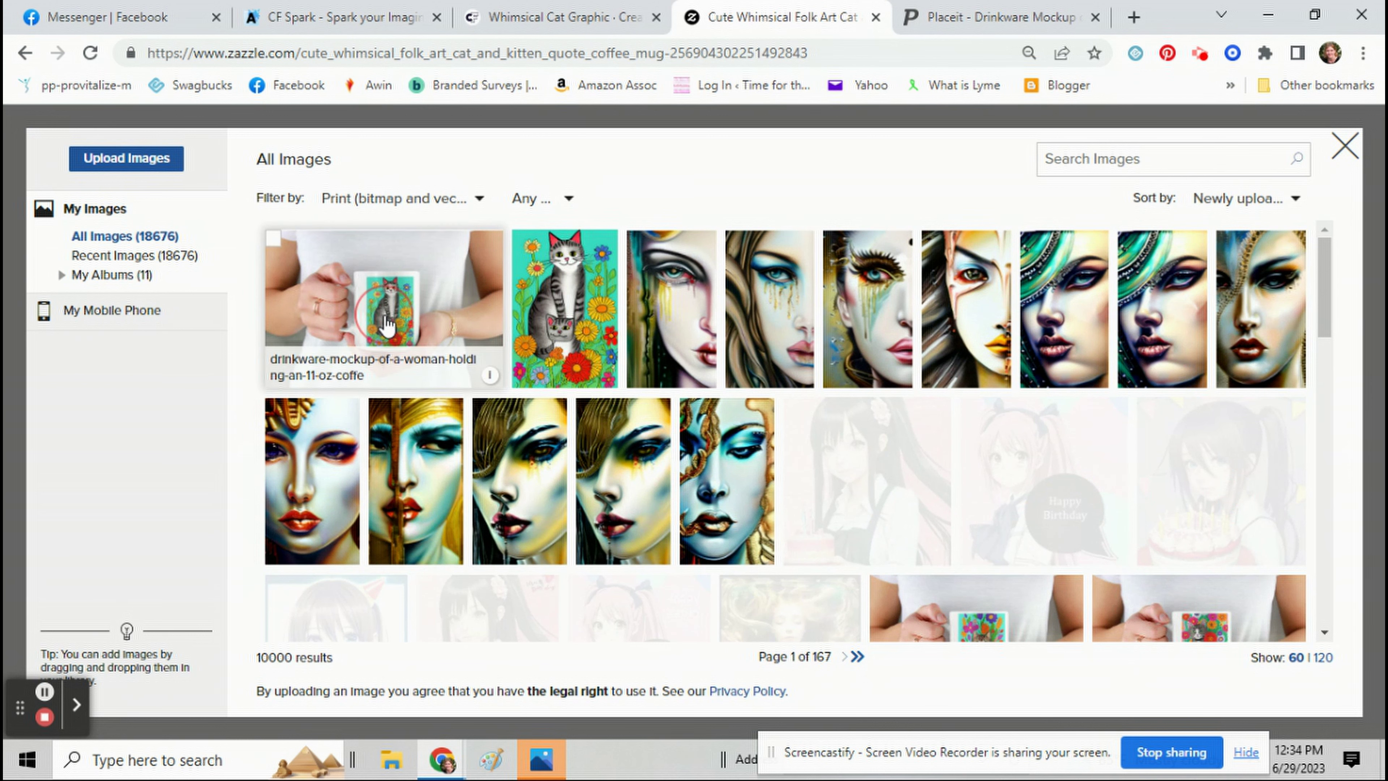
# Adjust the Image Cropper box to frame the woman's hands and the cat mug.
pyautogui.moveTo(594, 427); pyautogui.dragTo(726, 435)
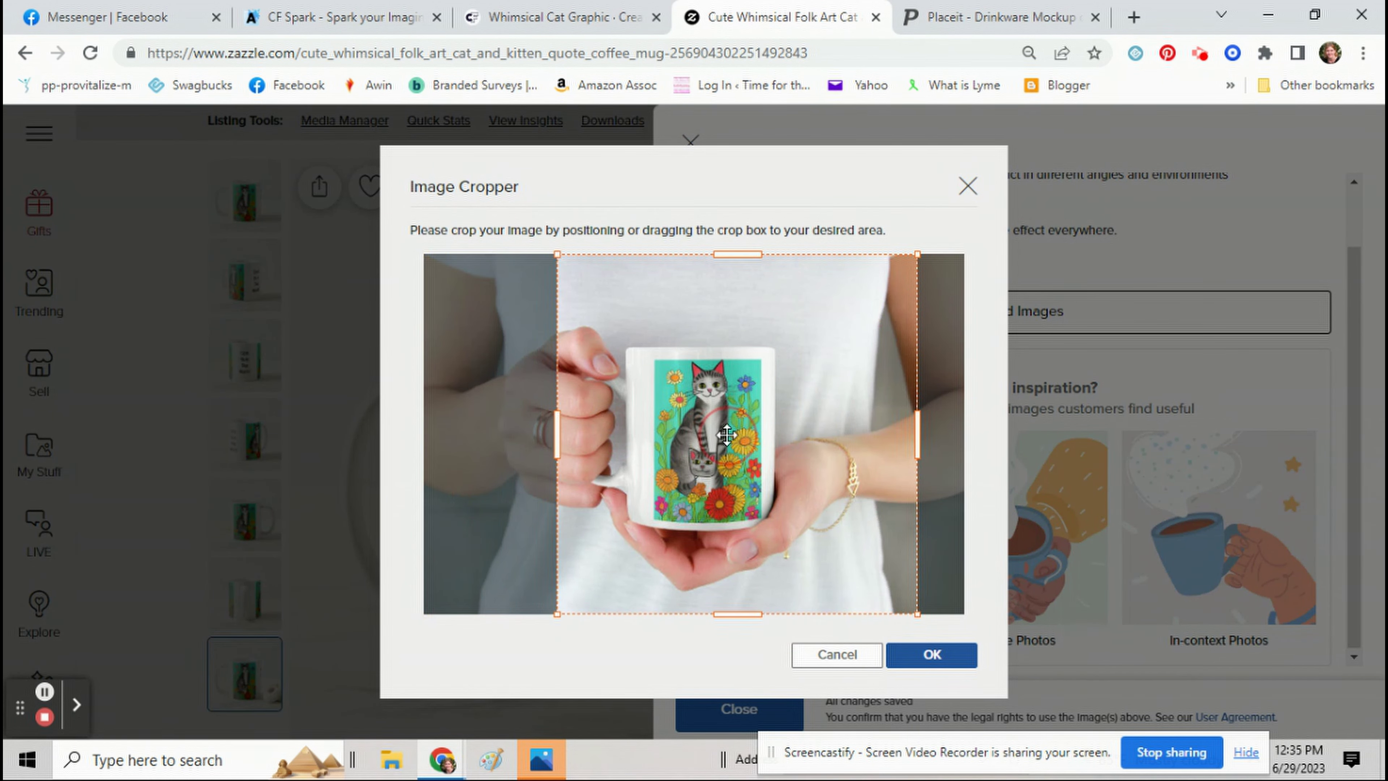
pyautogui.moveTo(727, 257); pyautogui.dragTo(727, 332)
pyautogui.moveTo(748, 416); pyautogui.dragTo(699, 405)
pyautogui.click(704, 302)
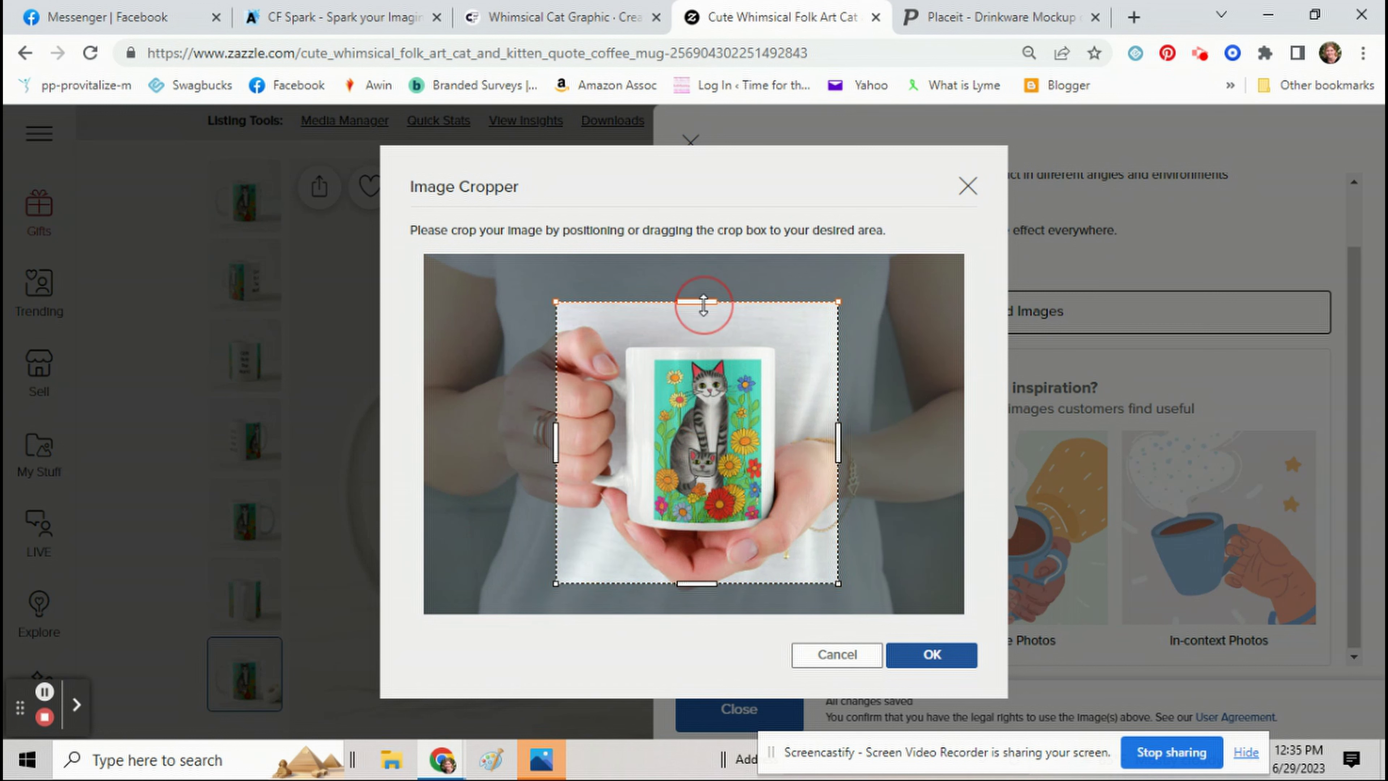
pyautogui.moveTo(704, 302); pyautogui.dragTo(704, 295)
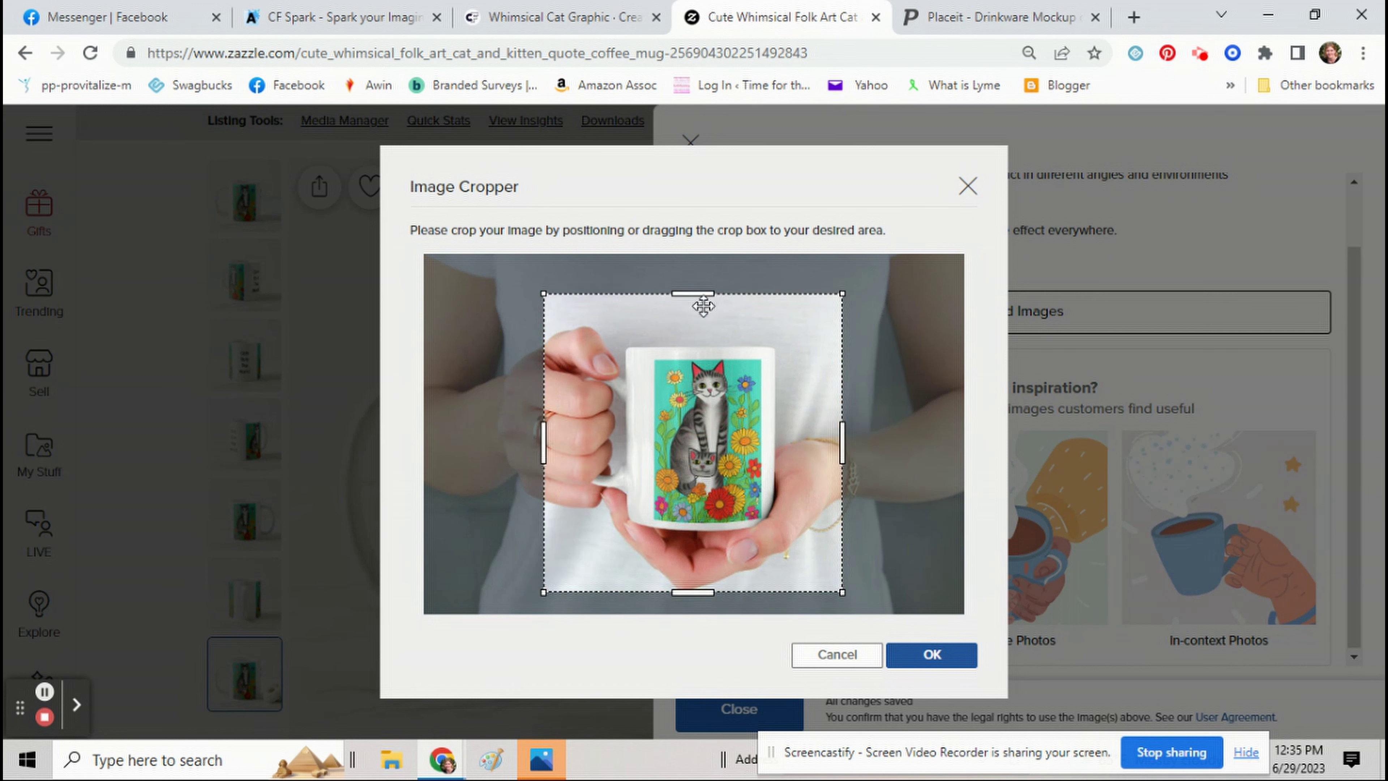
# Confirm the crop and close Media Manager so the mockup appears as the product's main image.
pyautogui.click(929, 655)
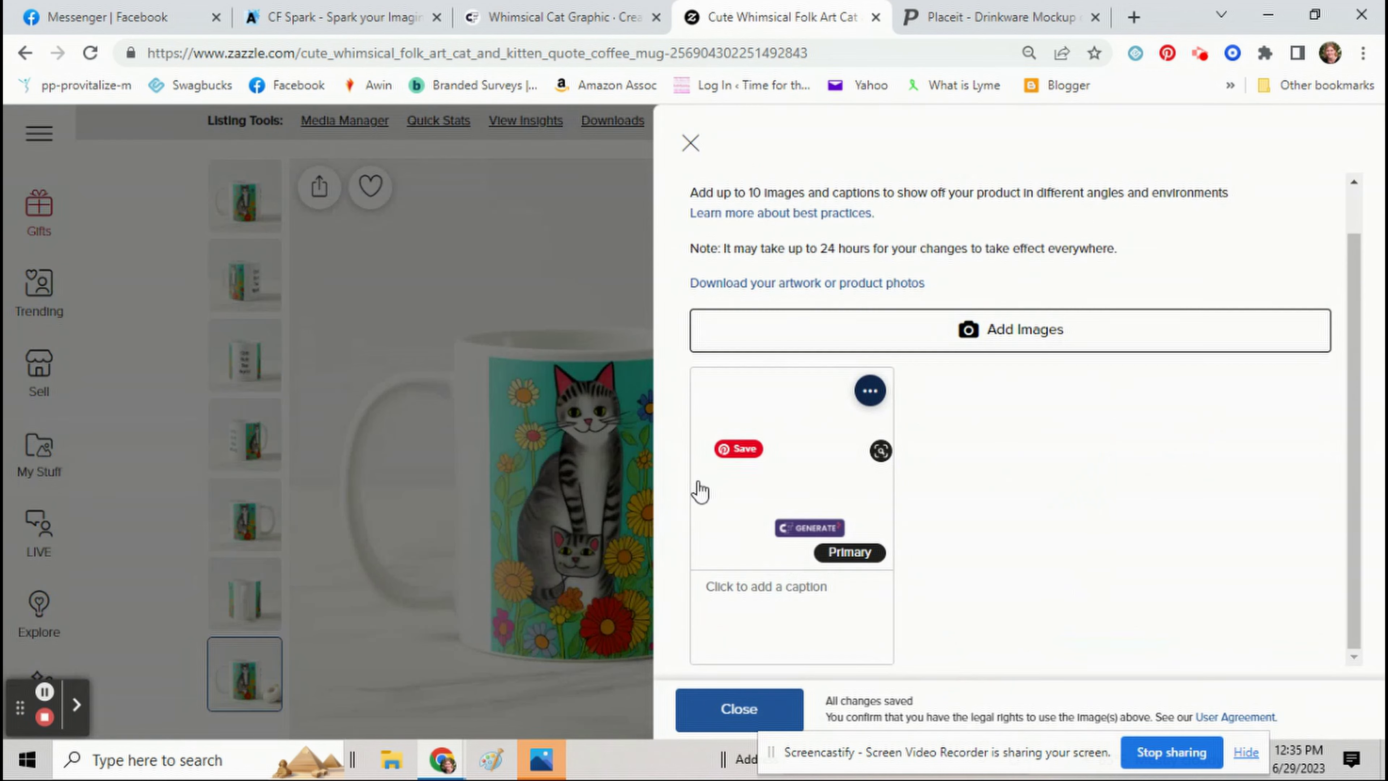
pyautogui.click(739, 711)
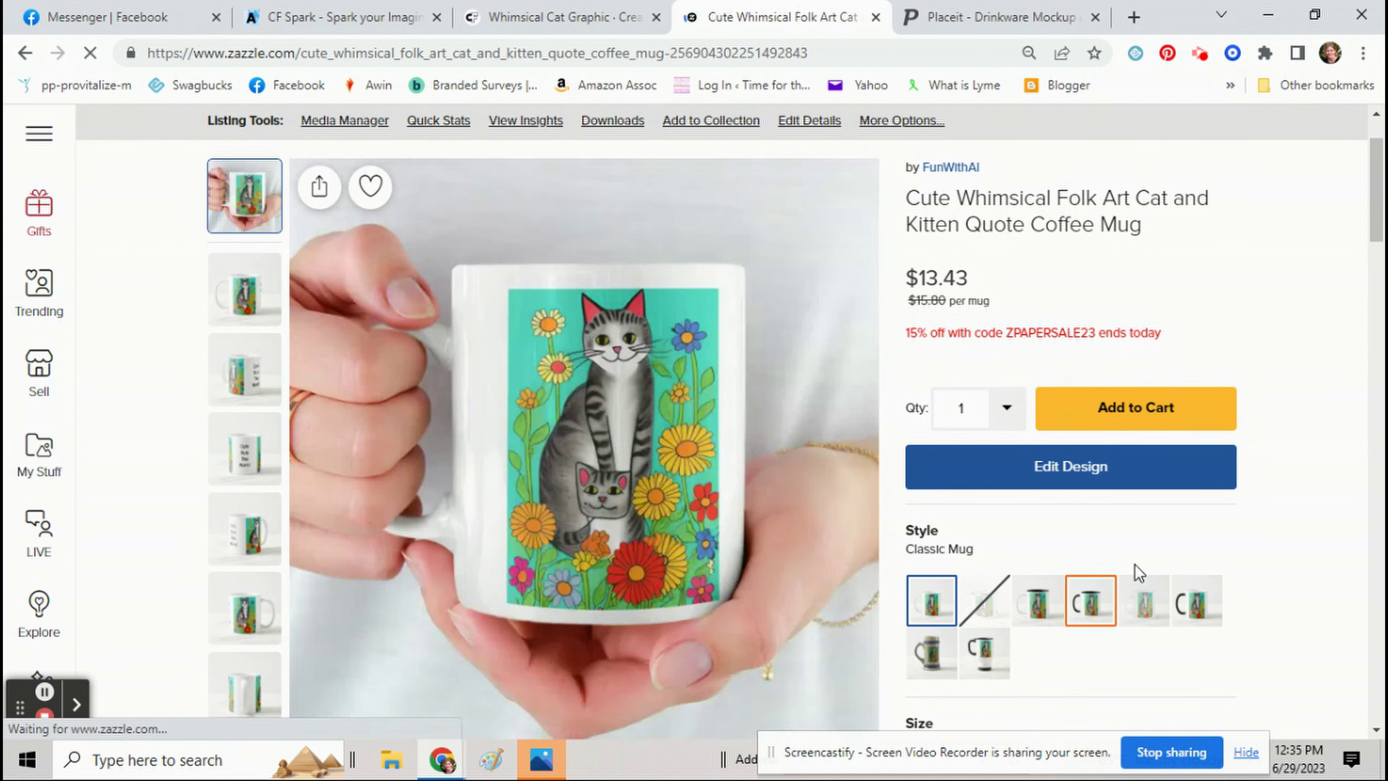
pyautogui.scroll(-2, 1069, 558)
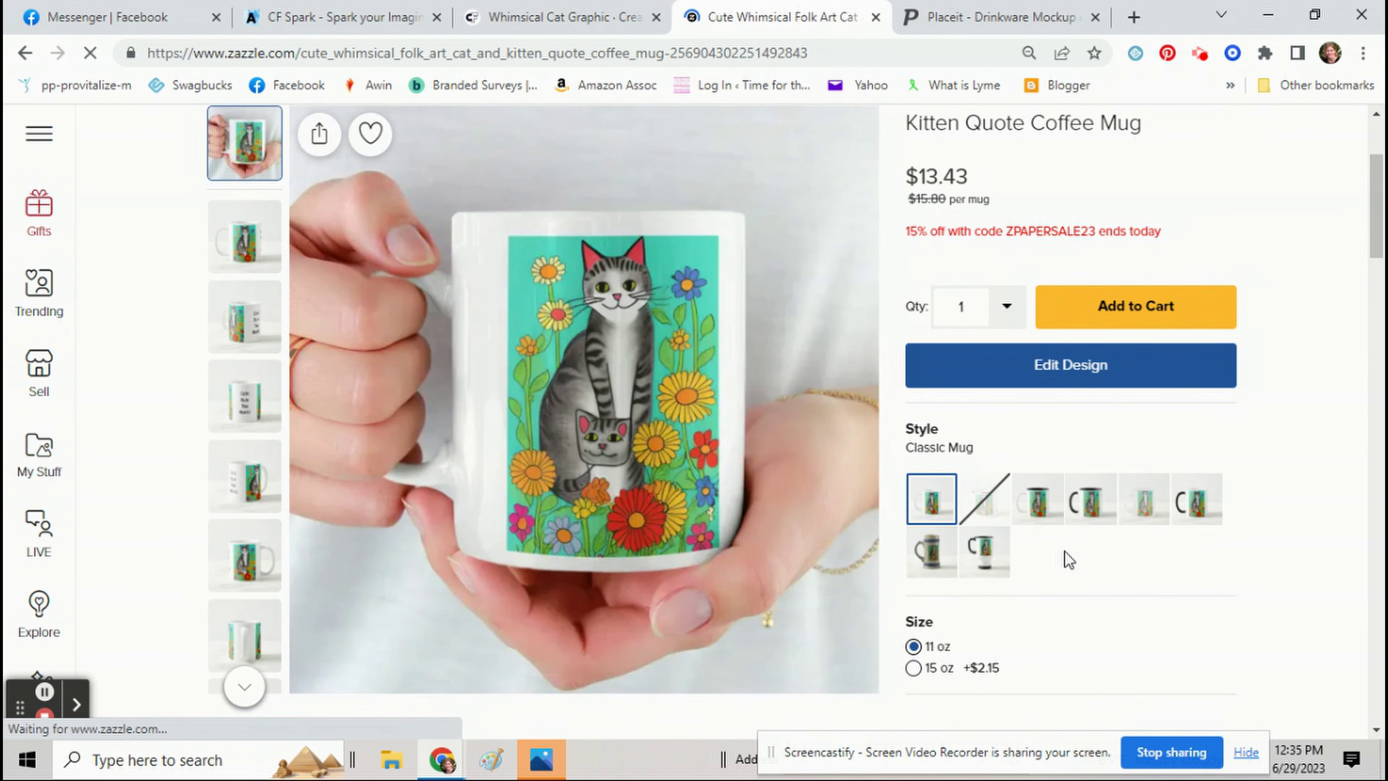